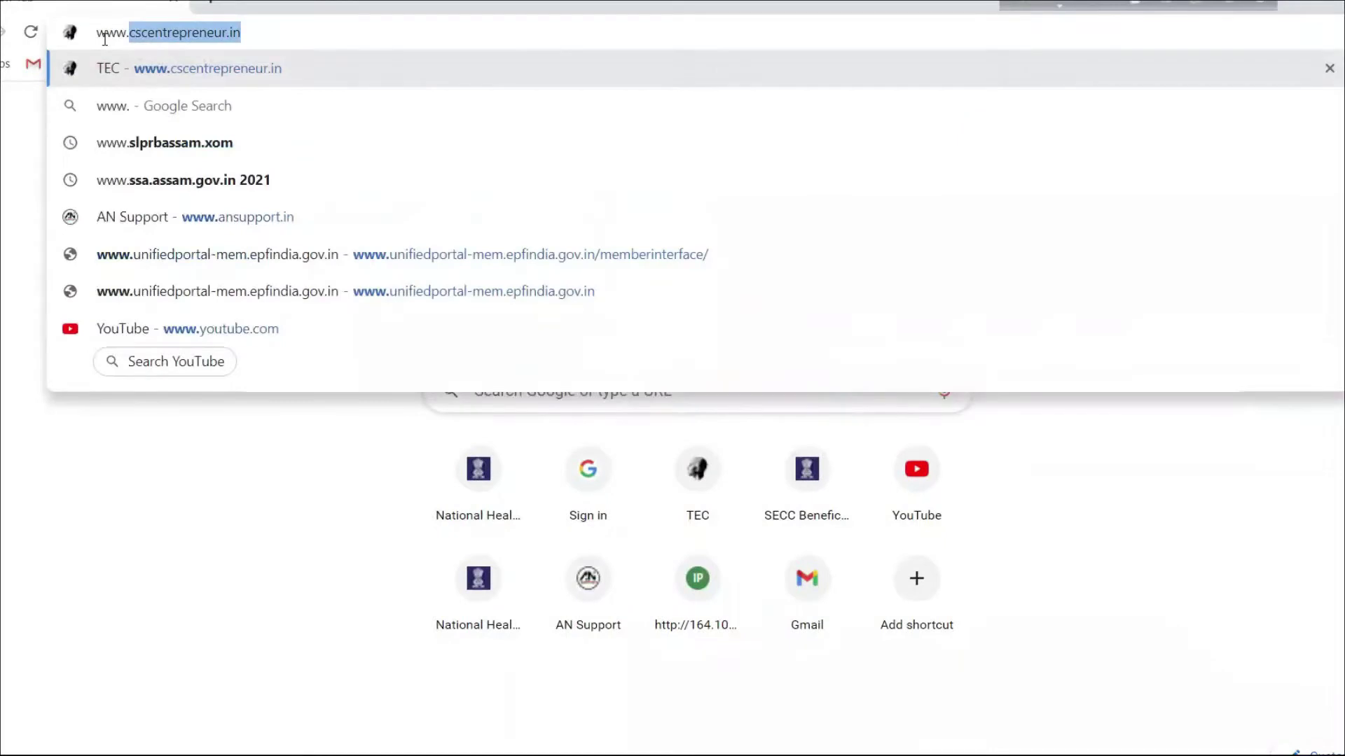
Step: Load the Passport Seva website at passportindia.gov.in in Chrome
text(pa)
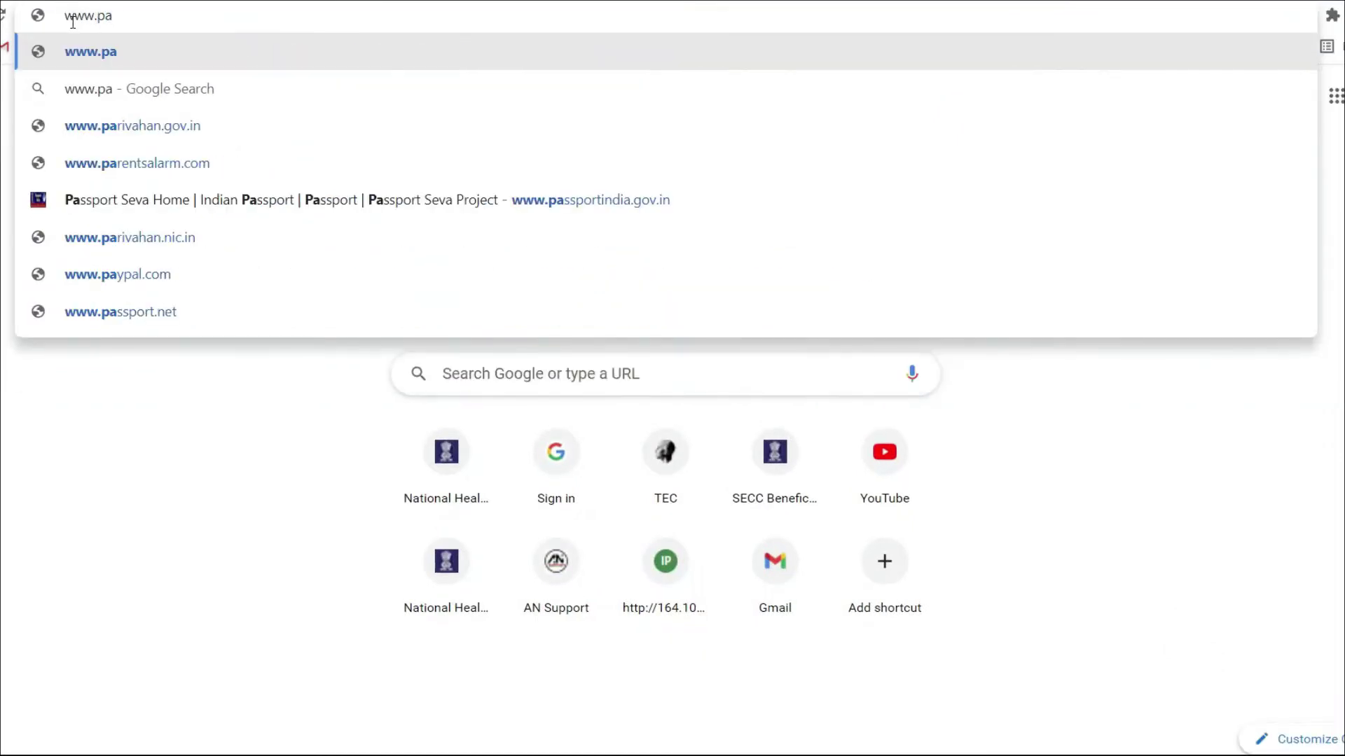
text(ssp)
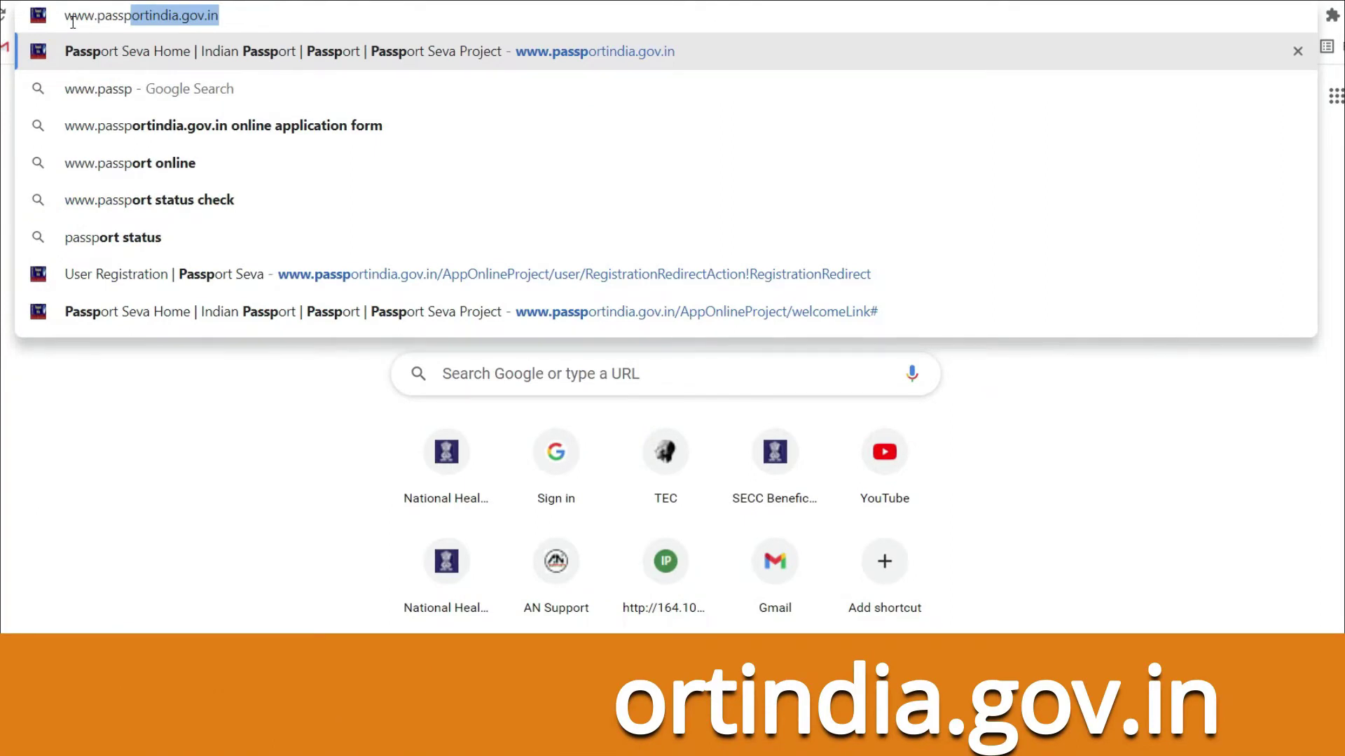
key(Return)
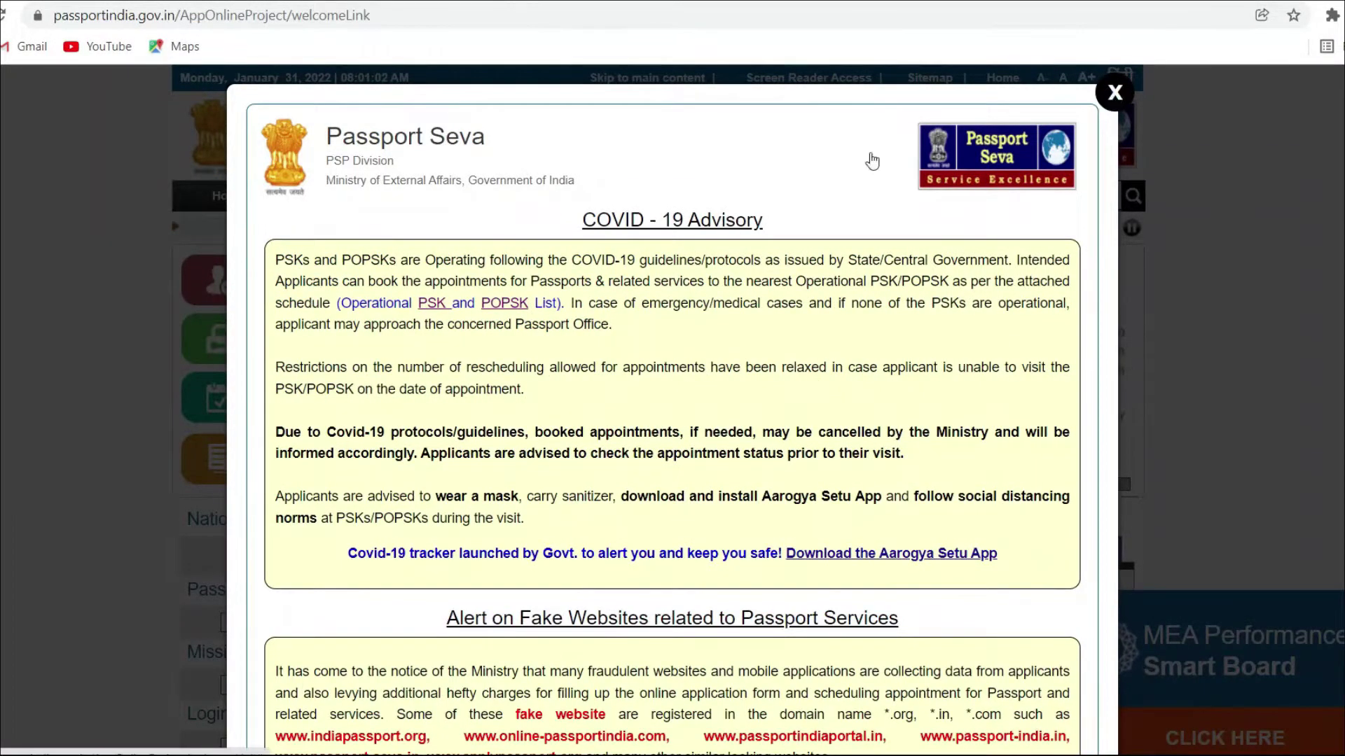
Step: Dismiss the COVID-19 notice and start a new user registration with Guwahati as passport office
click(1054, 109)
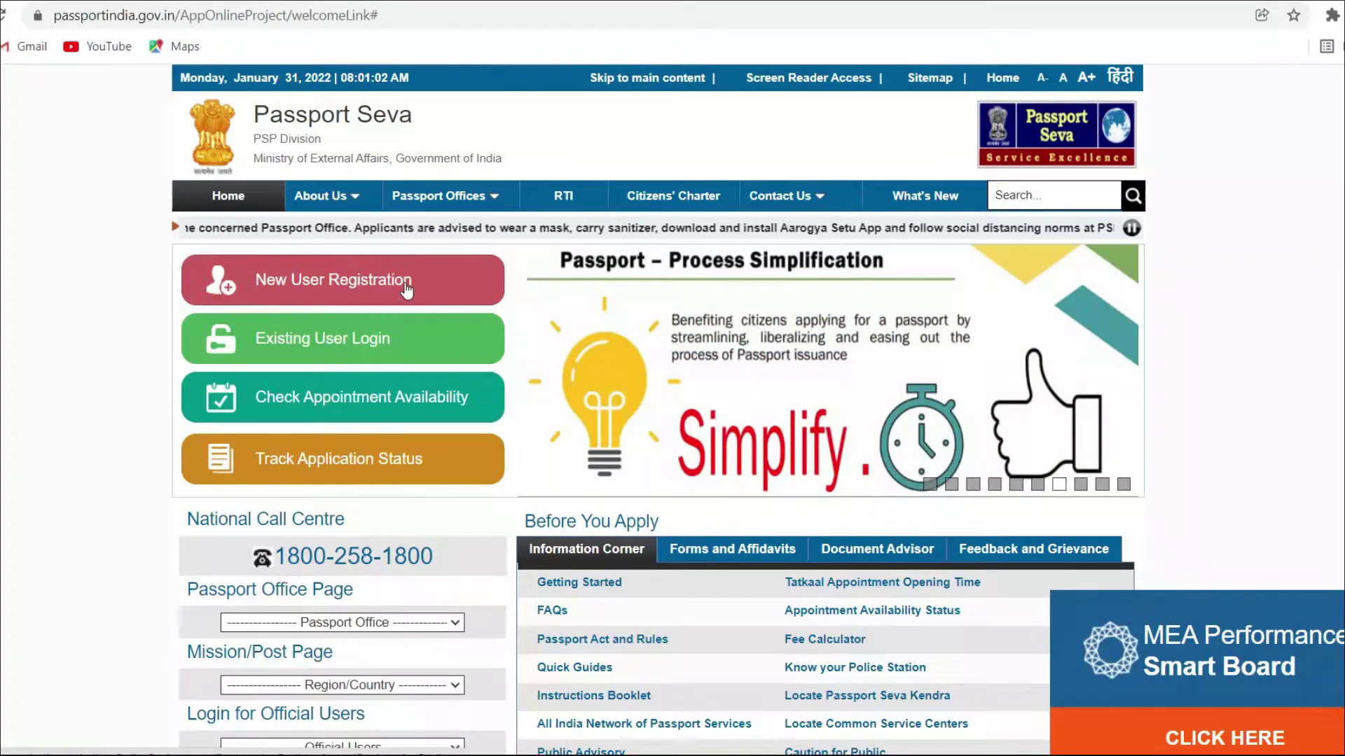
click(406, 288)
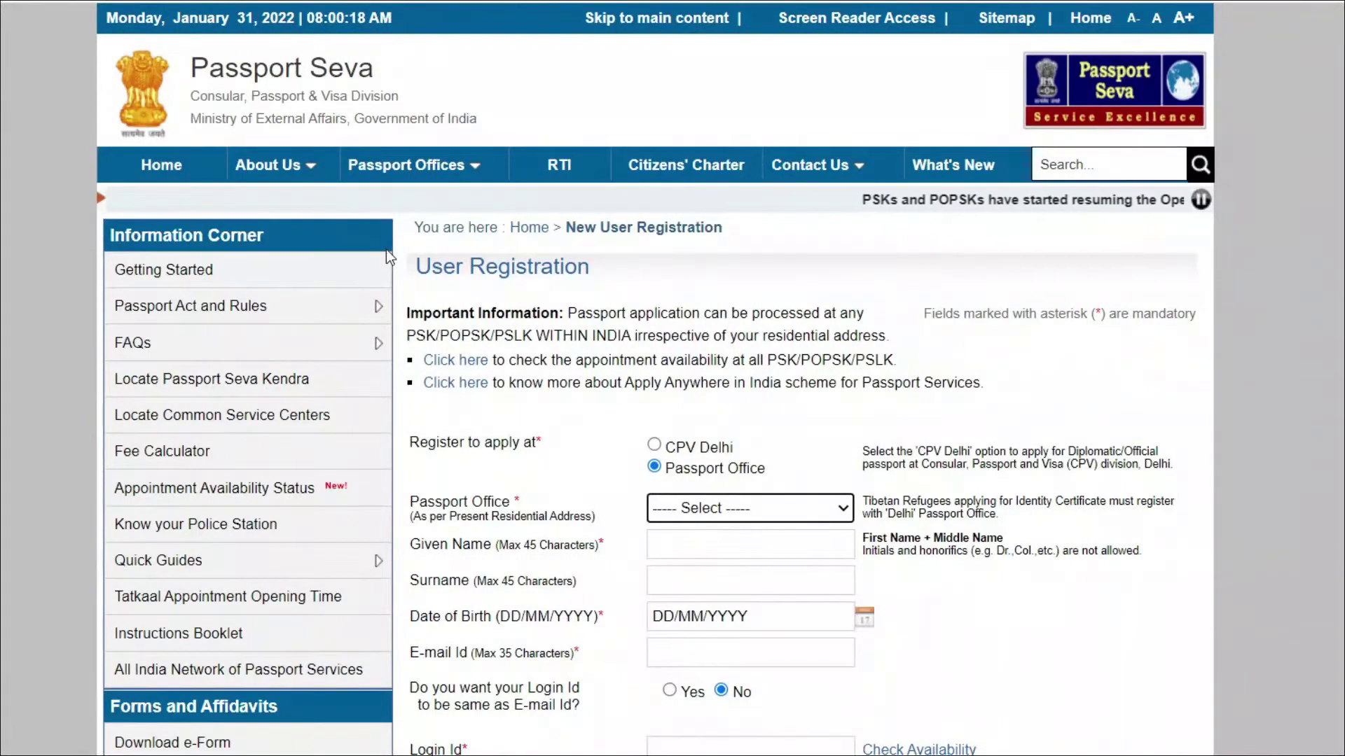
scroll(386, 250, down, 5)
drag(410, 148, 505, 154)
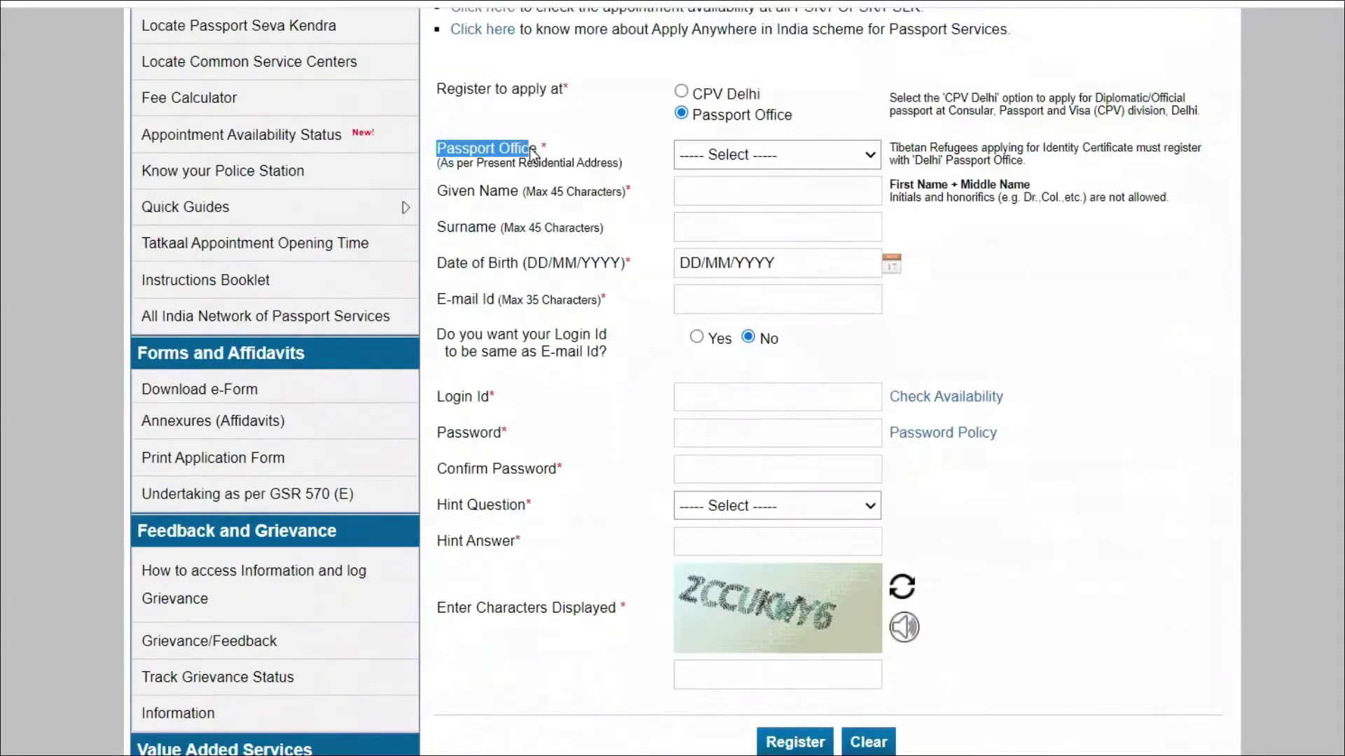
click(866, 154)
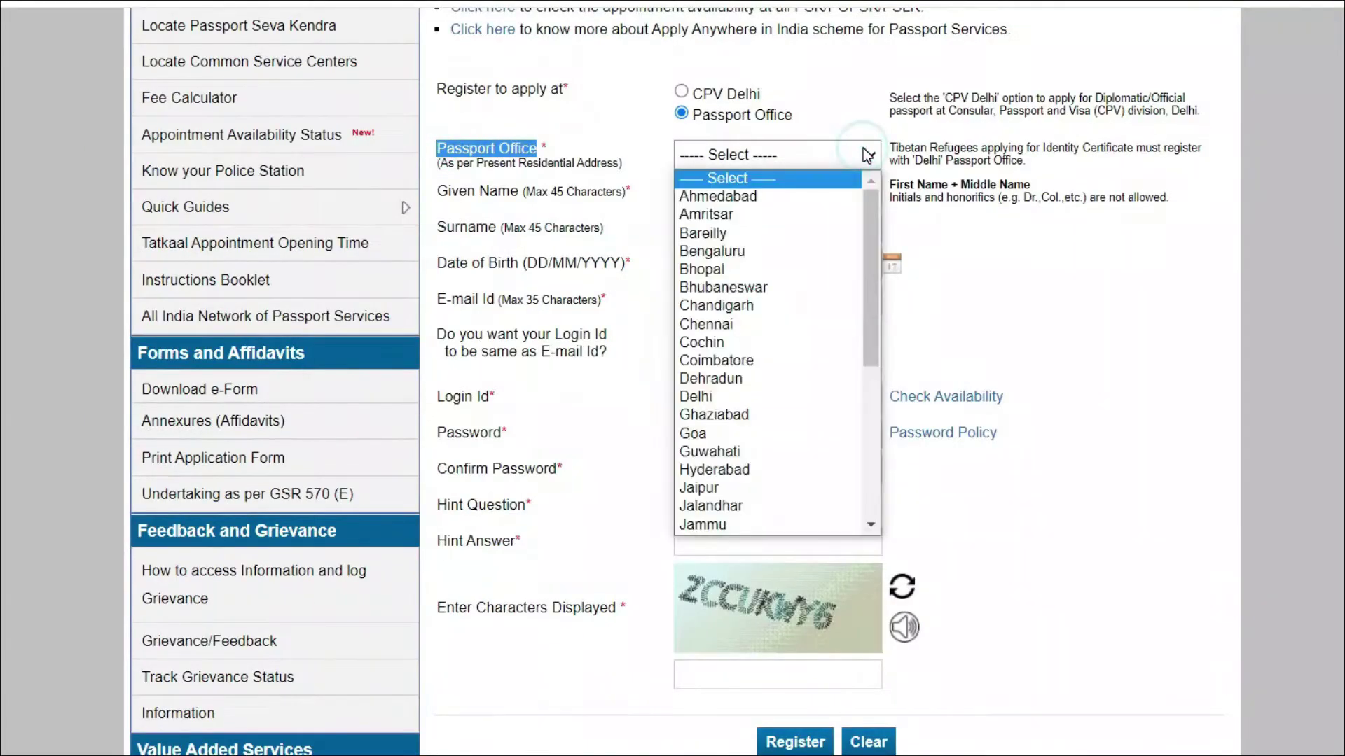
key(g)
key(u)
Step: Fill in the applicant's given name, surname, date of birth and e-mail, with login id matching e-mail
click(785, 205)
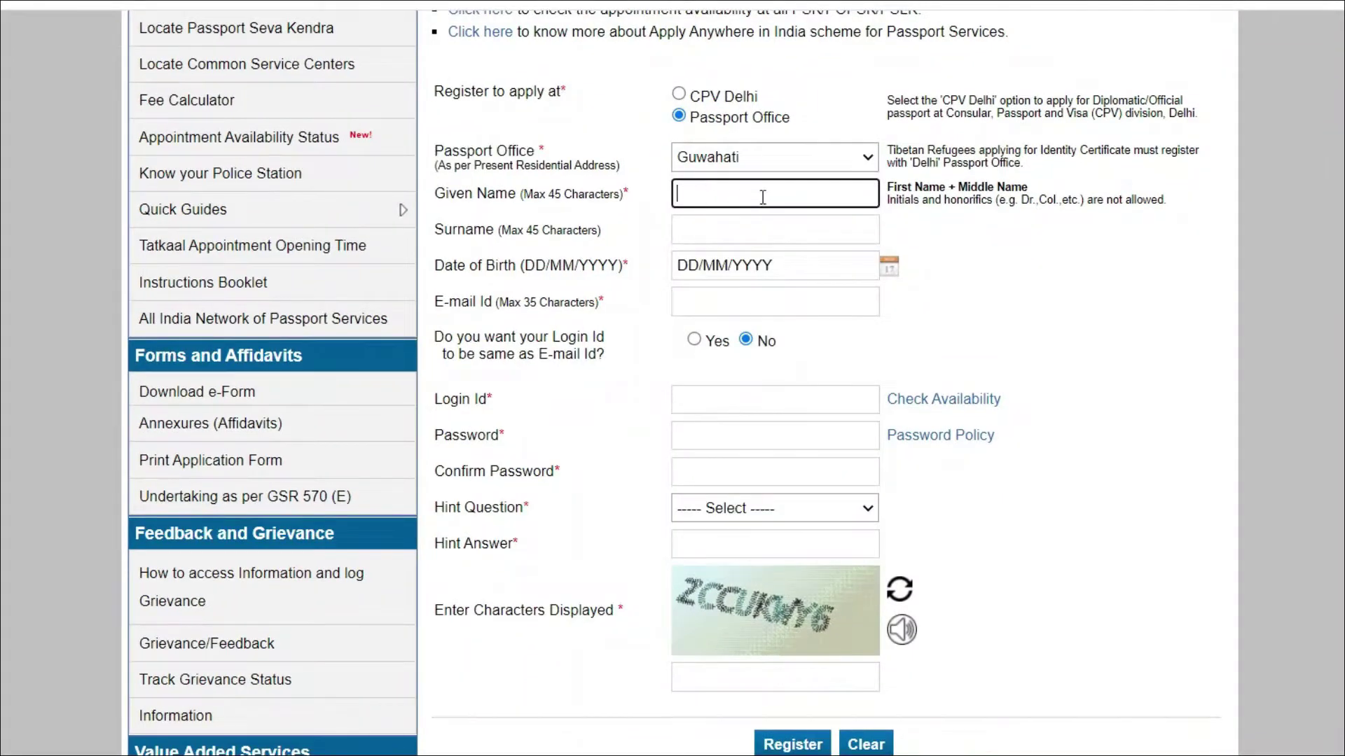
click(728, 236)
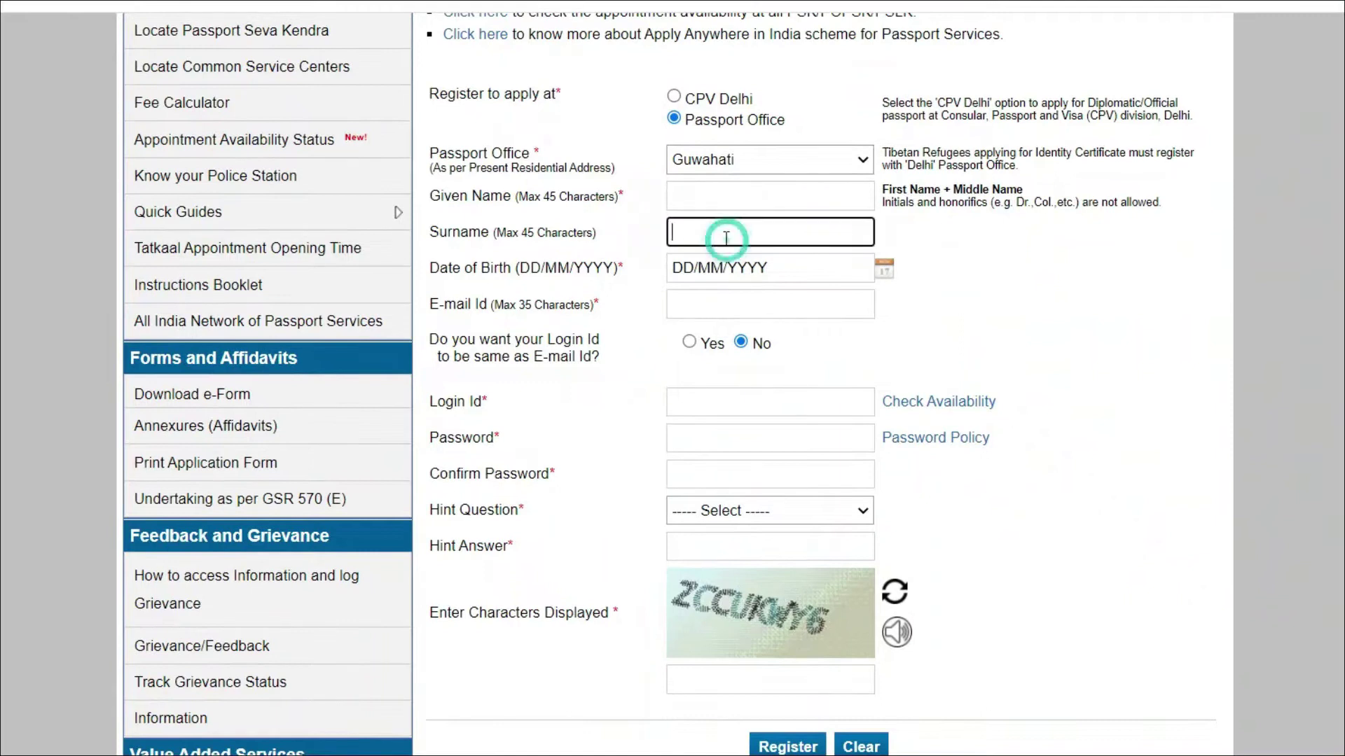
click(762, 270)
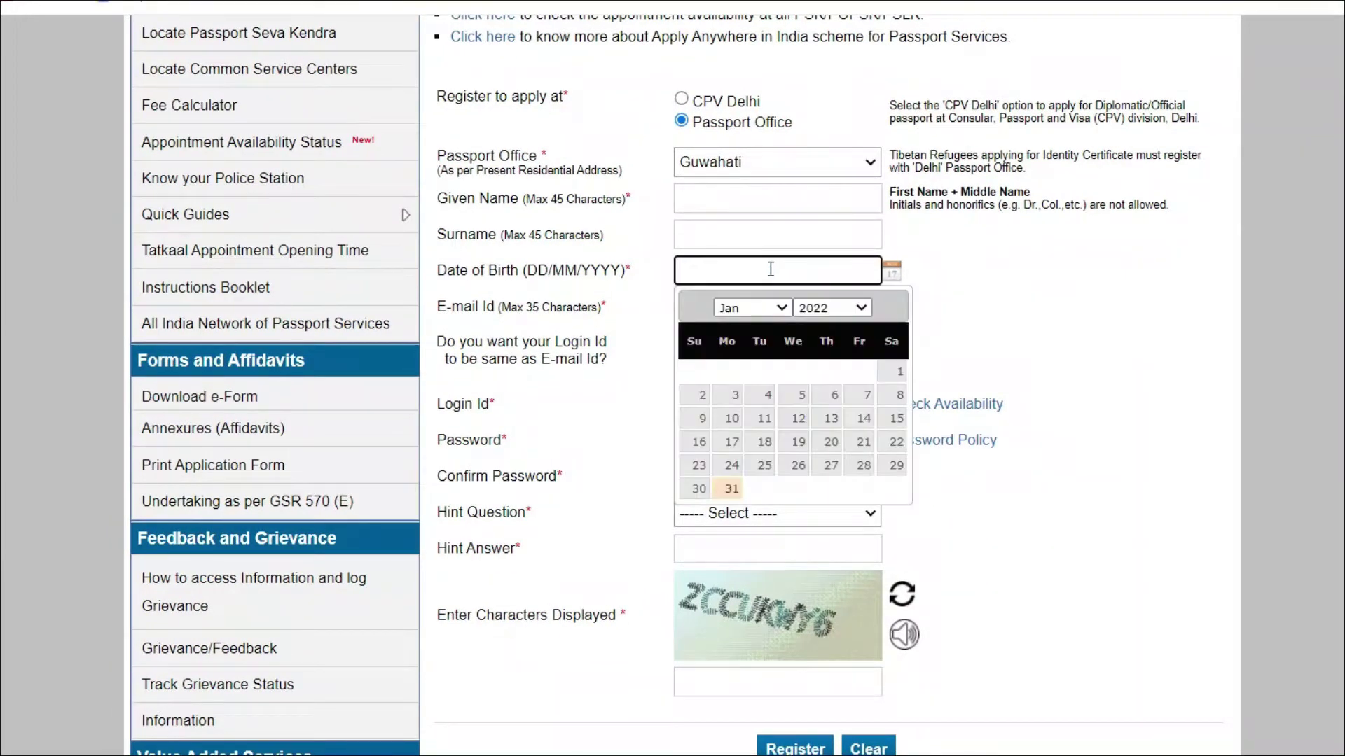
click(772, 308)
click(772, 308)
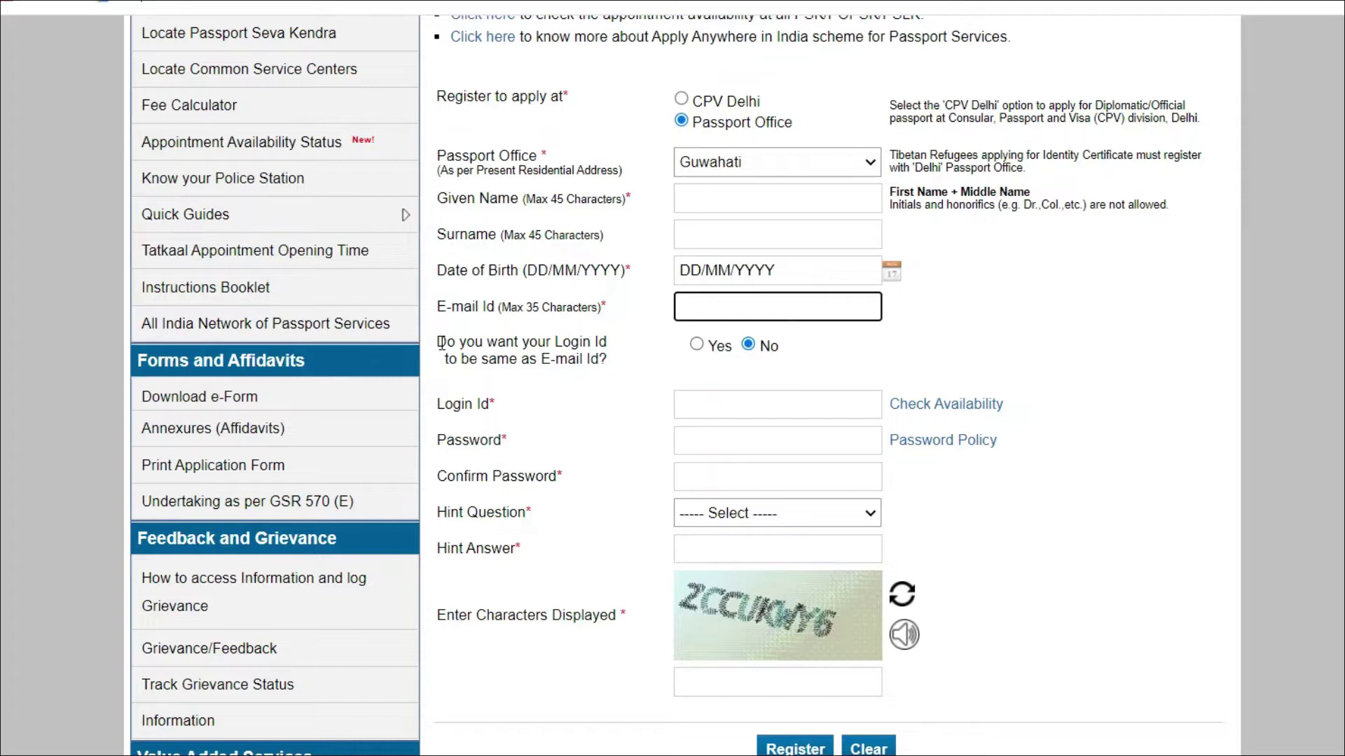
drag(441, 343, 588, 350)
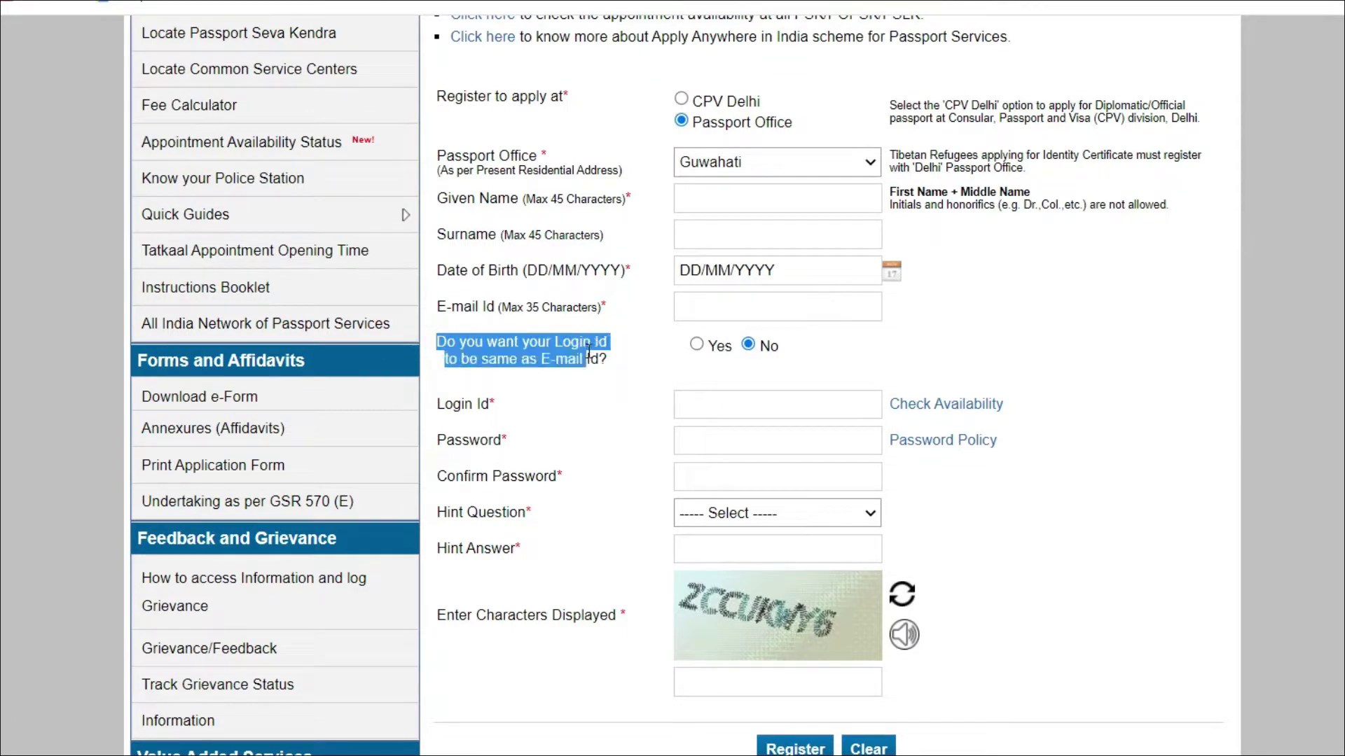
click(689, 309)
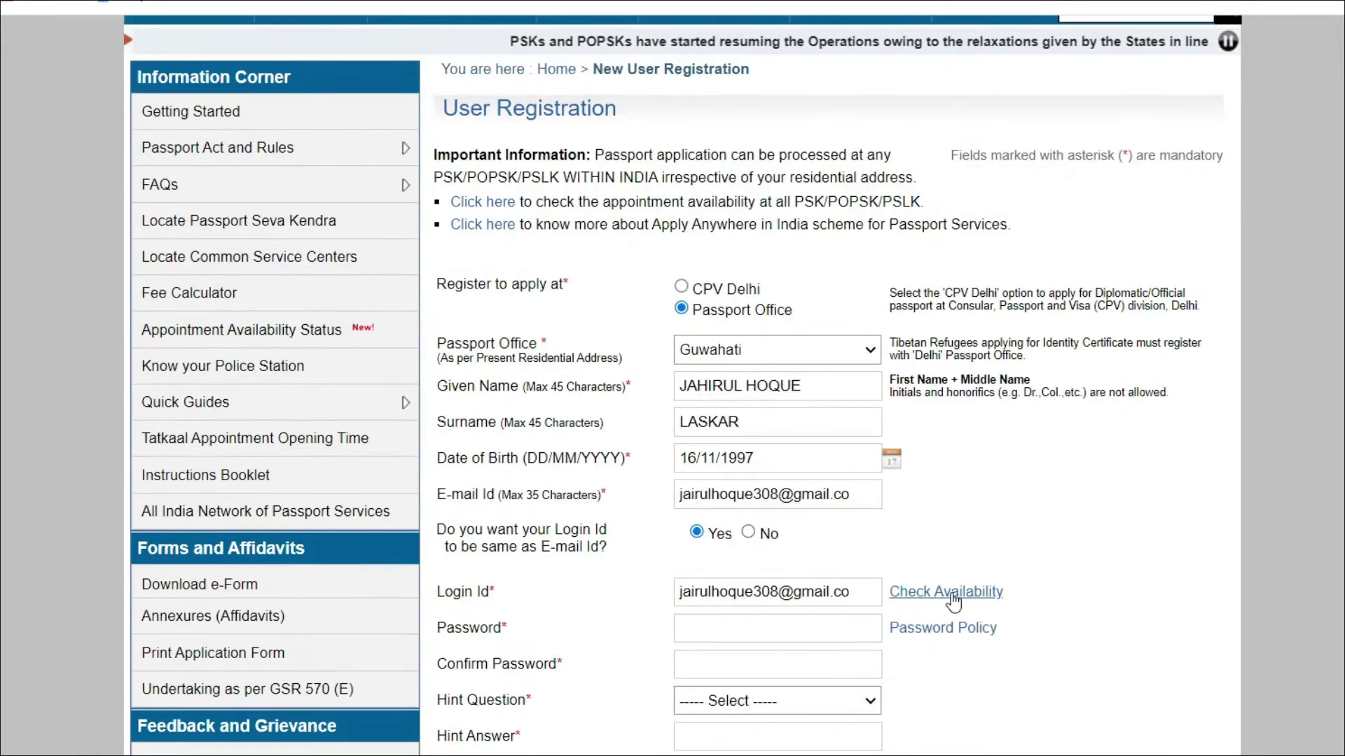
Step: Check the login id's availability and paste the account password into both password fields
click(945, 592)
scroll(690, 414, down, 3)
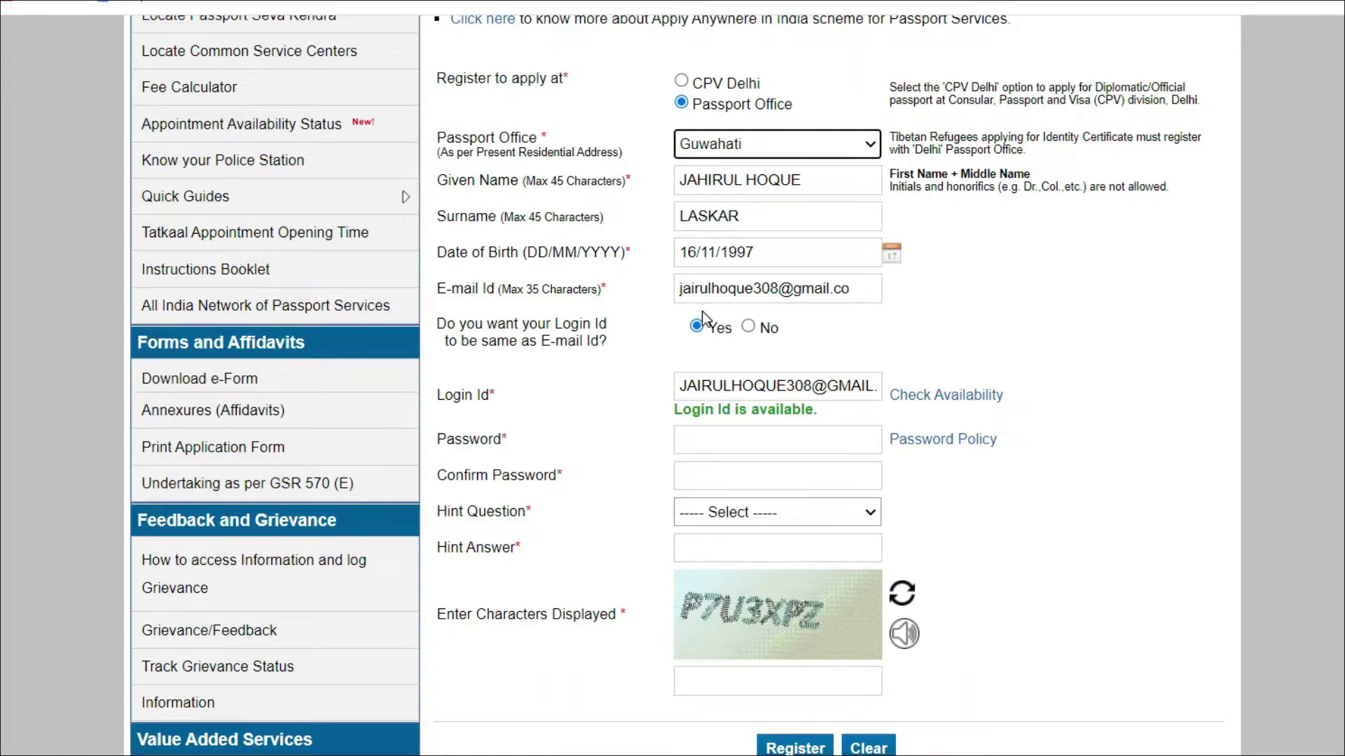
drag(671, 61, 515, 439)
click(719, 437)
key(ctrl+v)
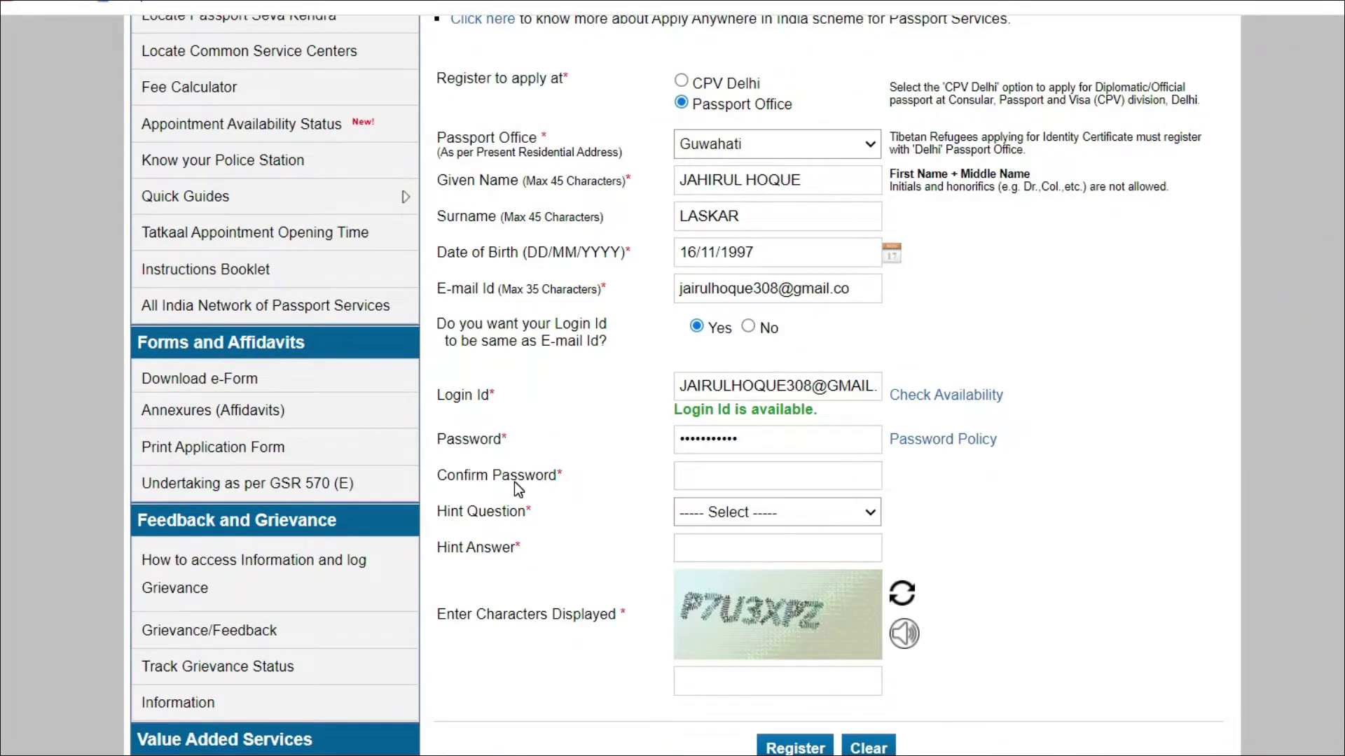
click(738, 483)
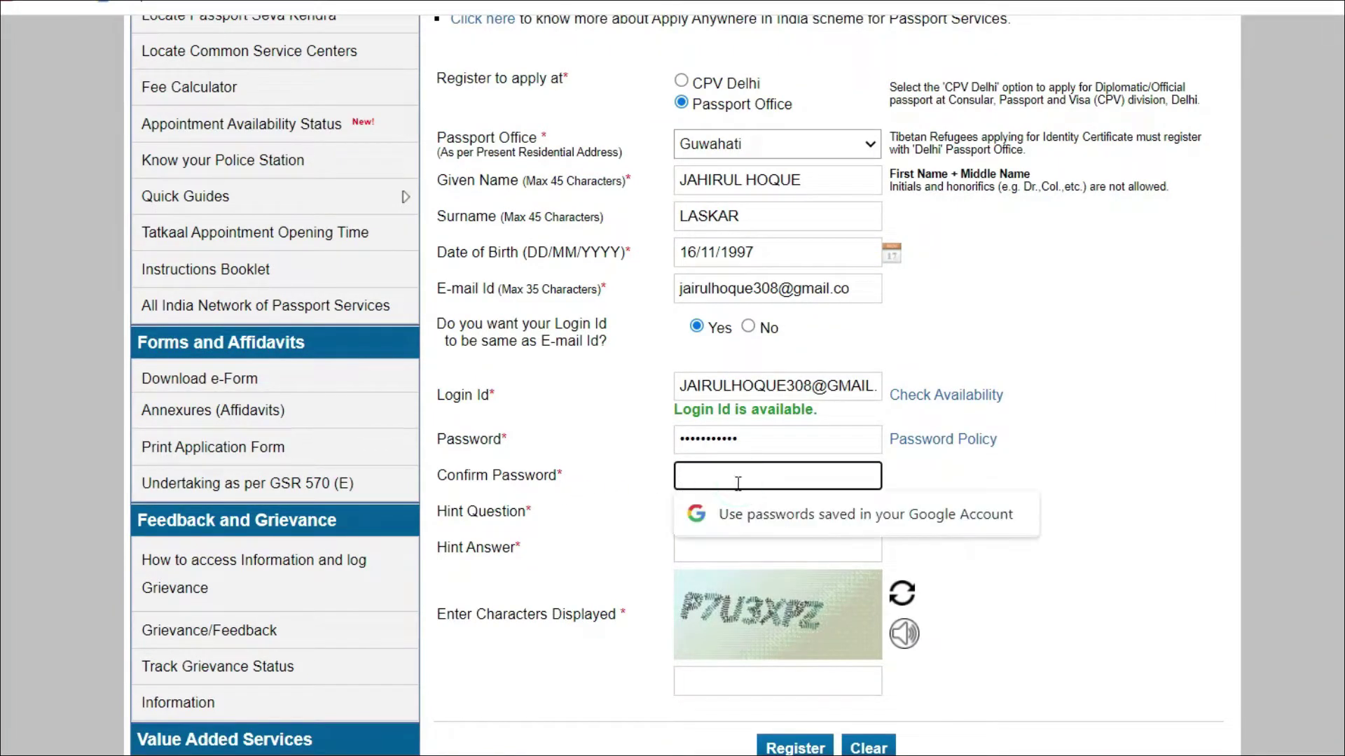
key(ctrl+v)
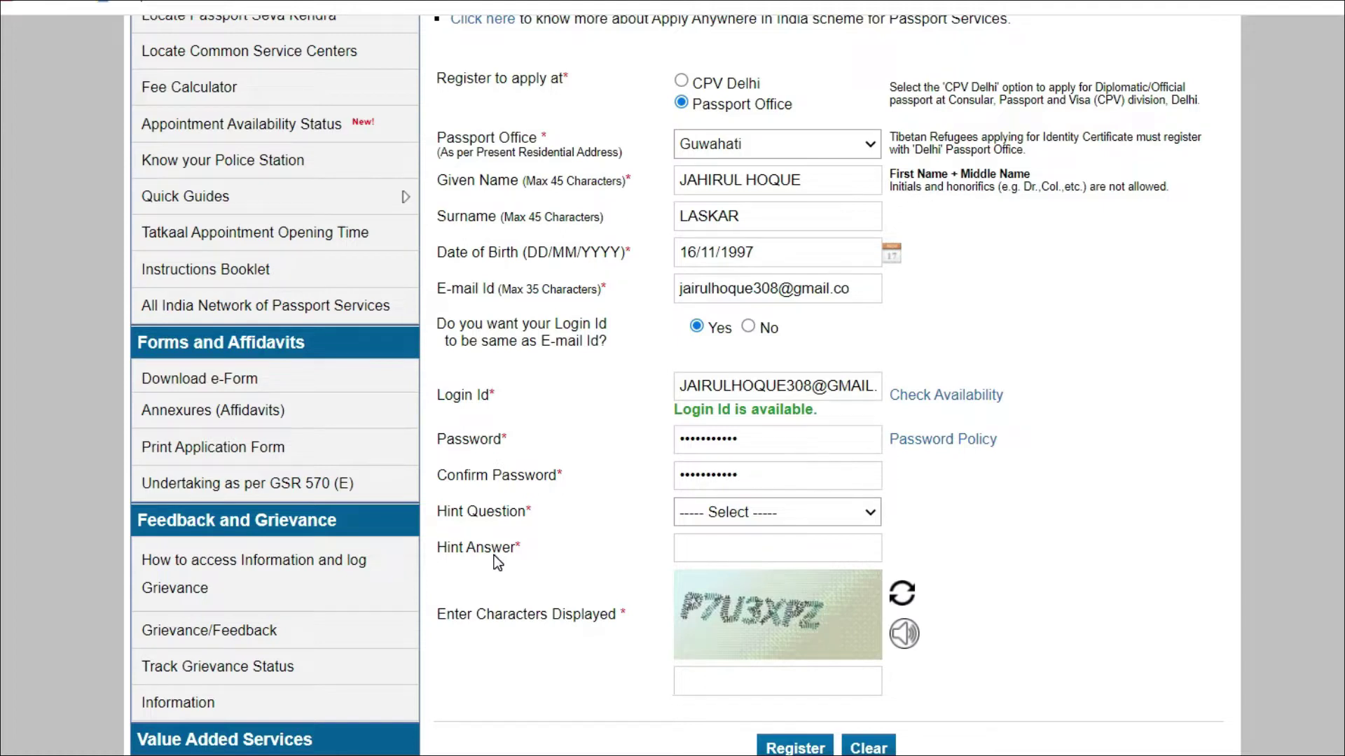
click(797, 518)
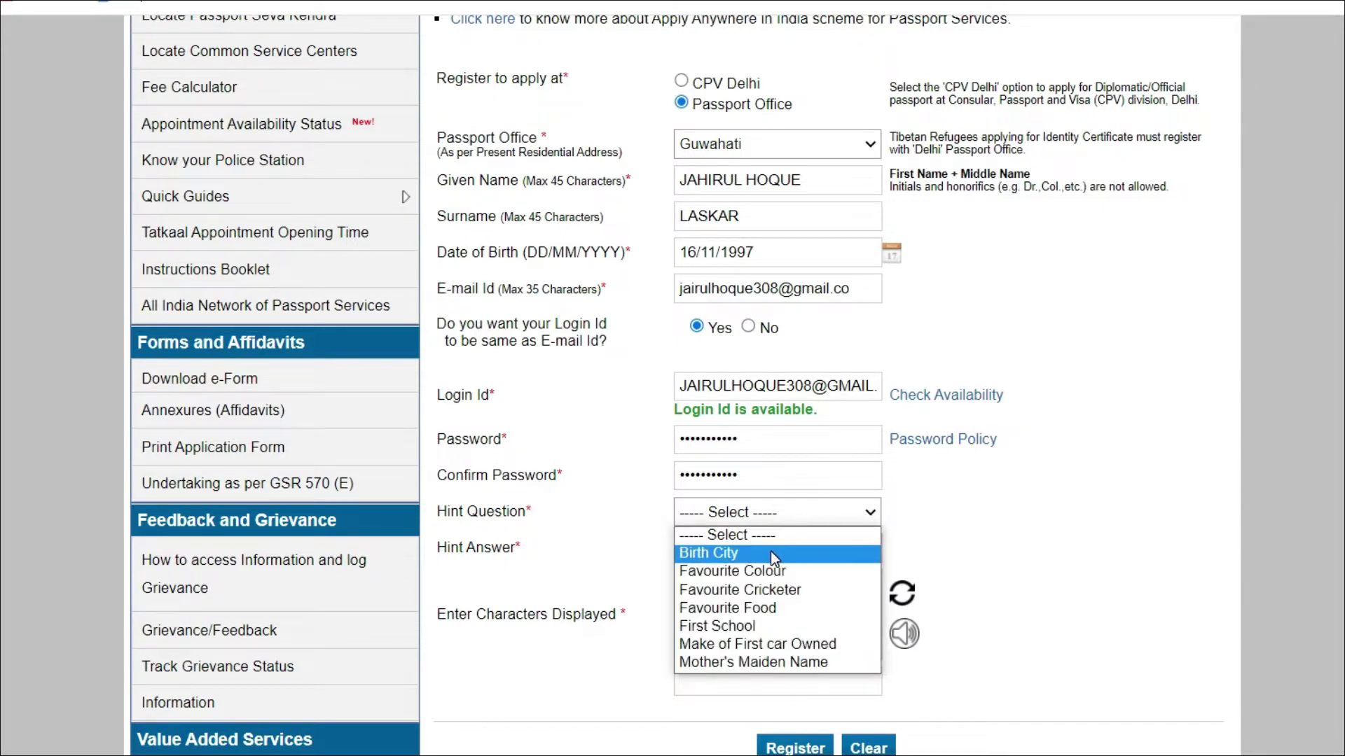
click(770, 552)
click(722, 542)
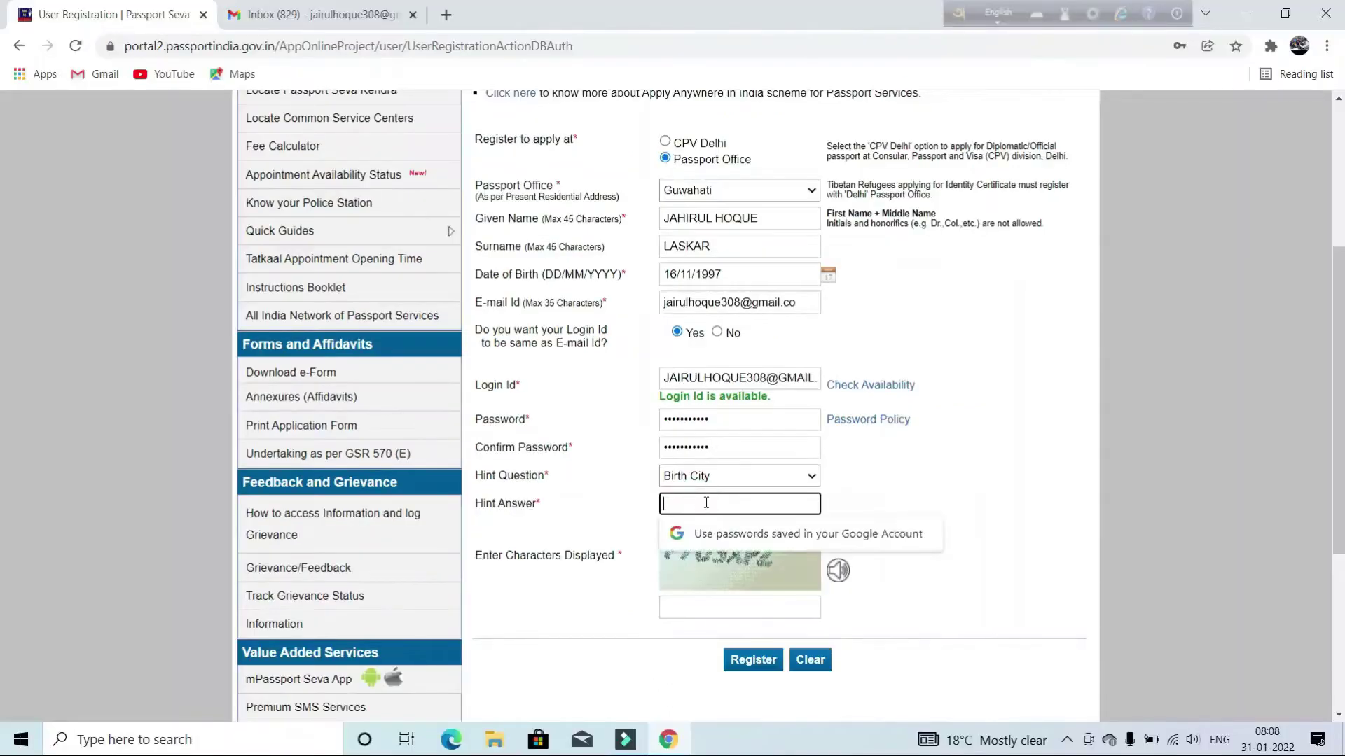
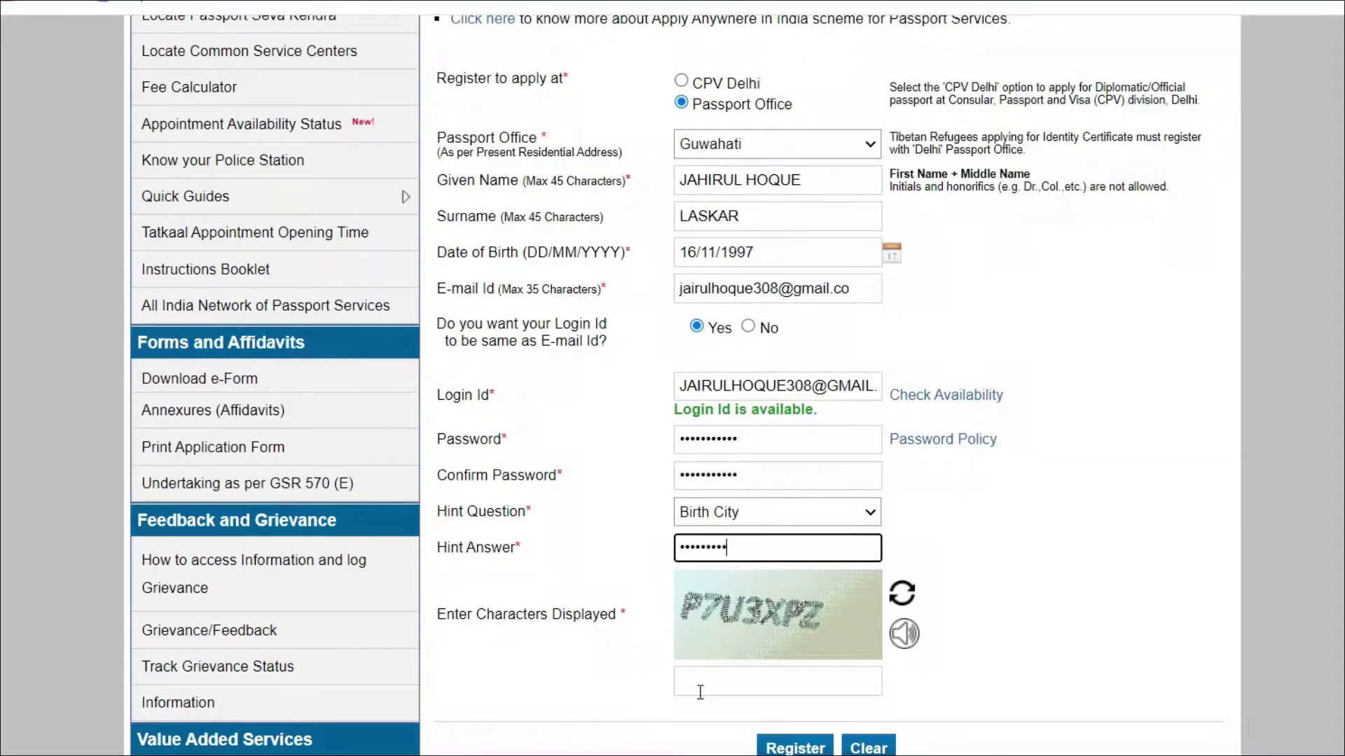
click(700, 692)
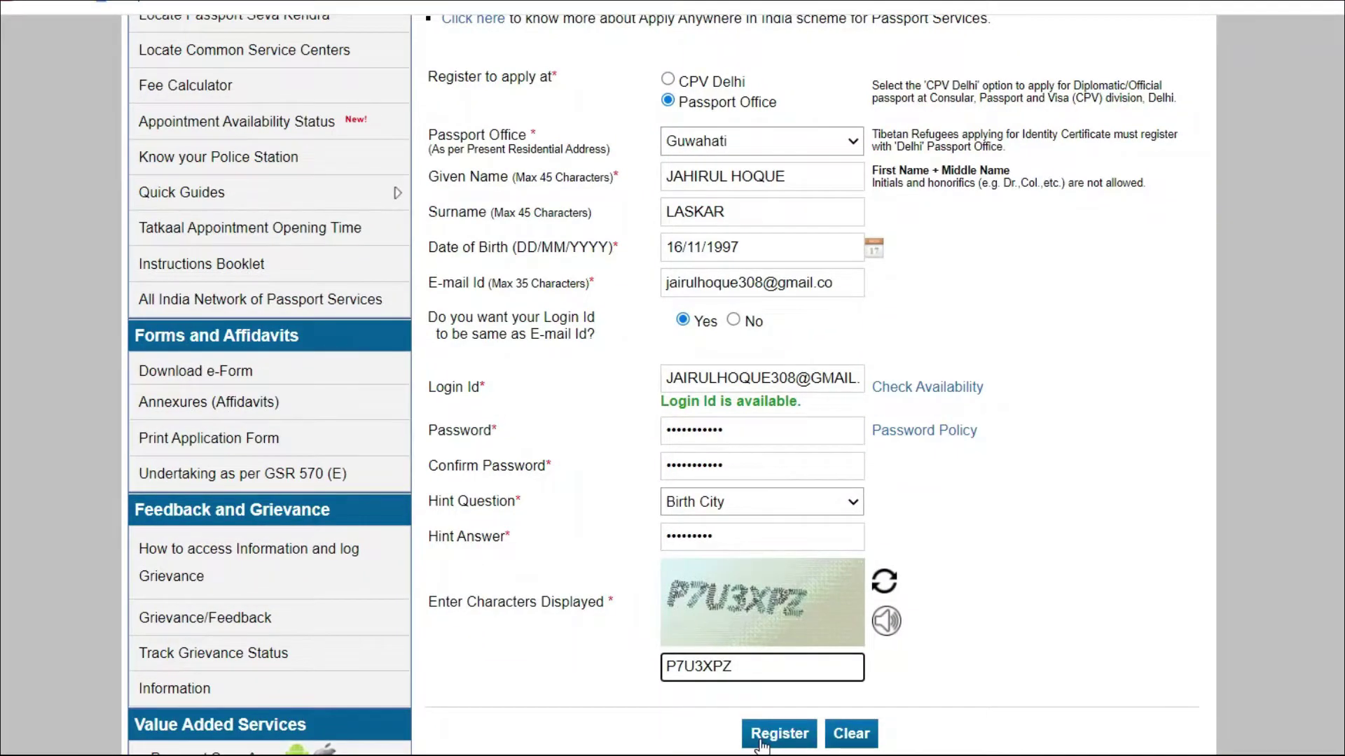
click(802, 738)
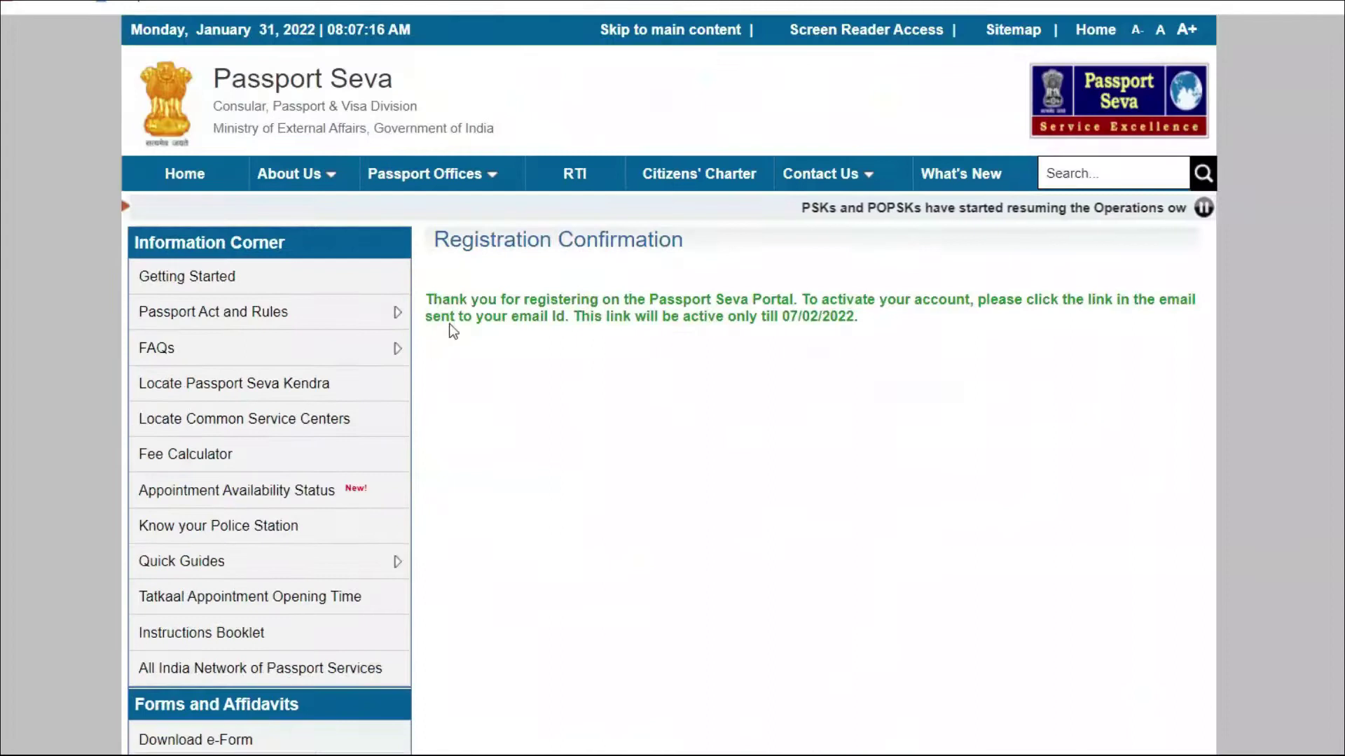
Step: Select the account activation instructions on the Registration Confirmation page
drag(431, 299, 845, 321)
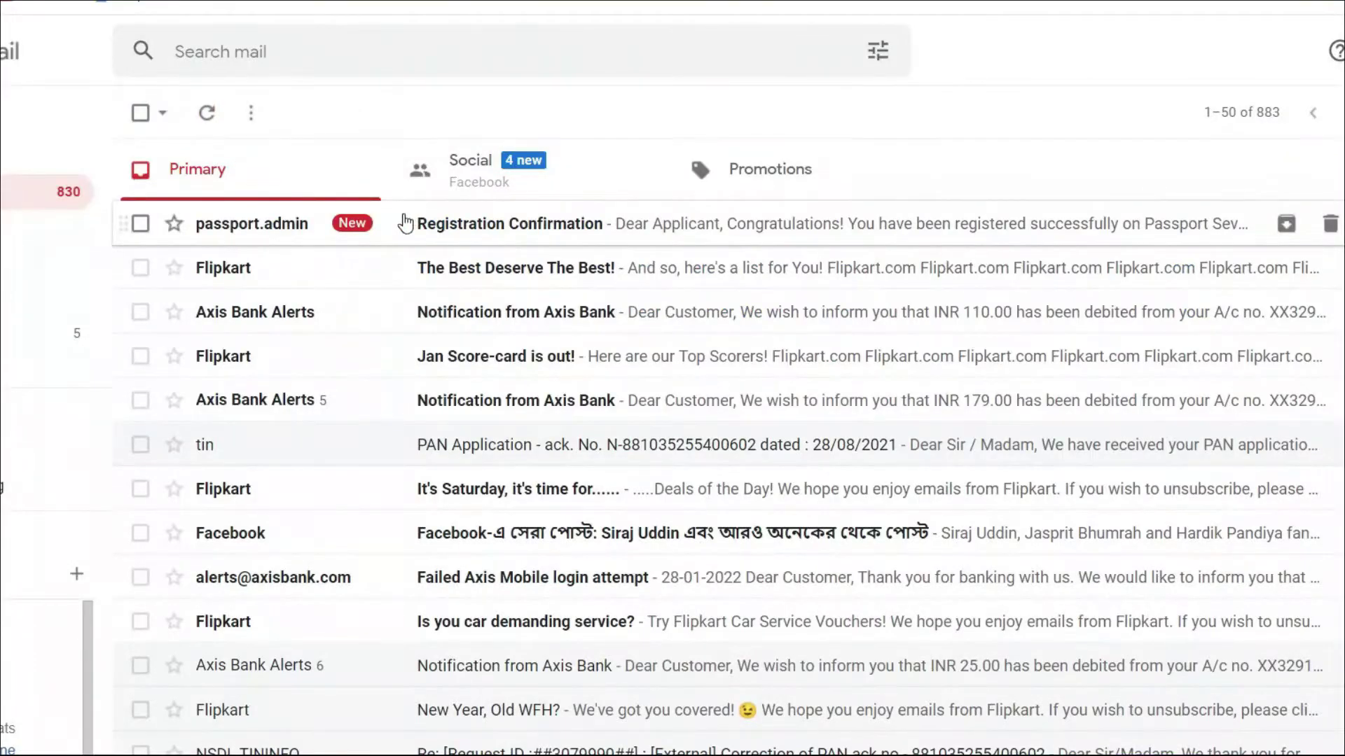
Step: Open the Registration Confirmation e-mail in Gmail and follow its account activation link
click(573, 226)
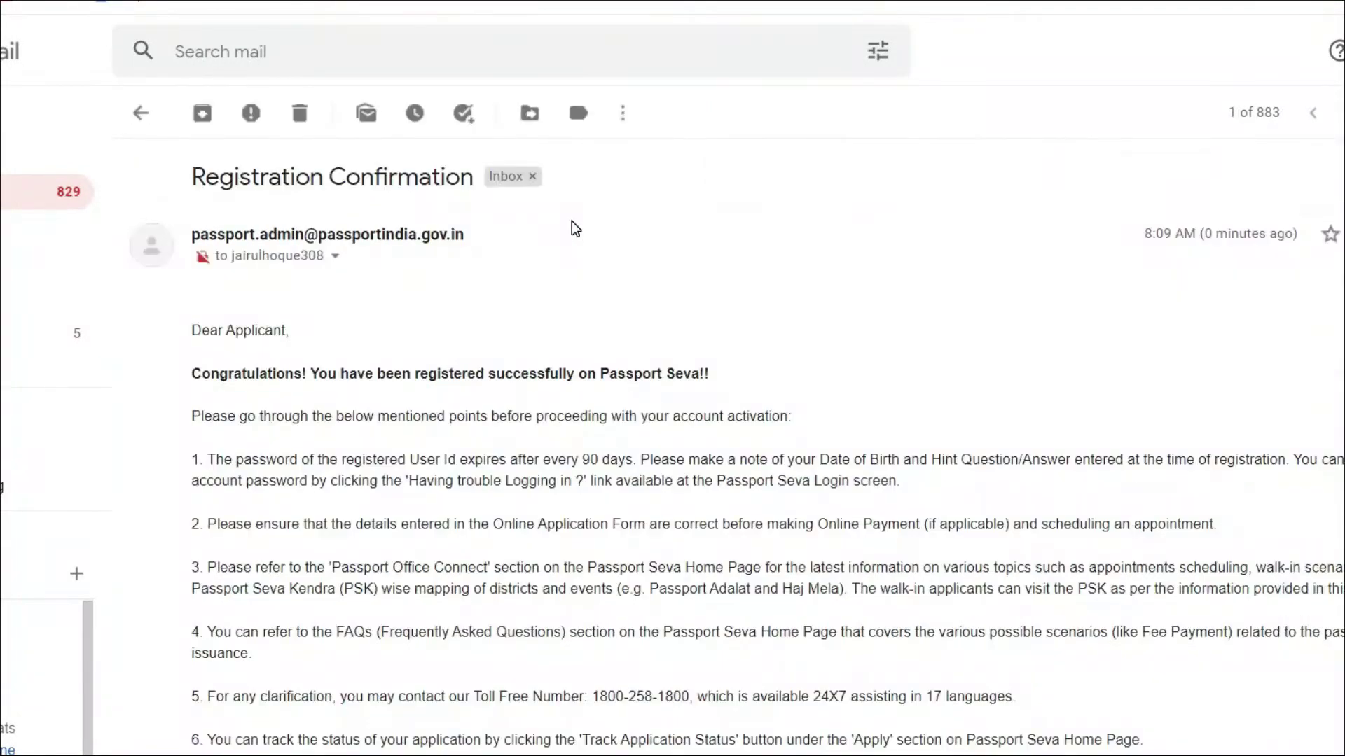
scroll(1336, 216, down, 6)
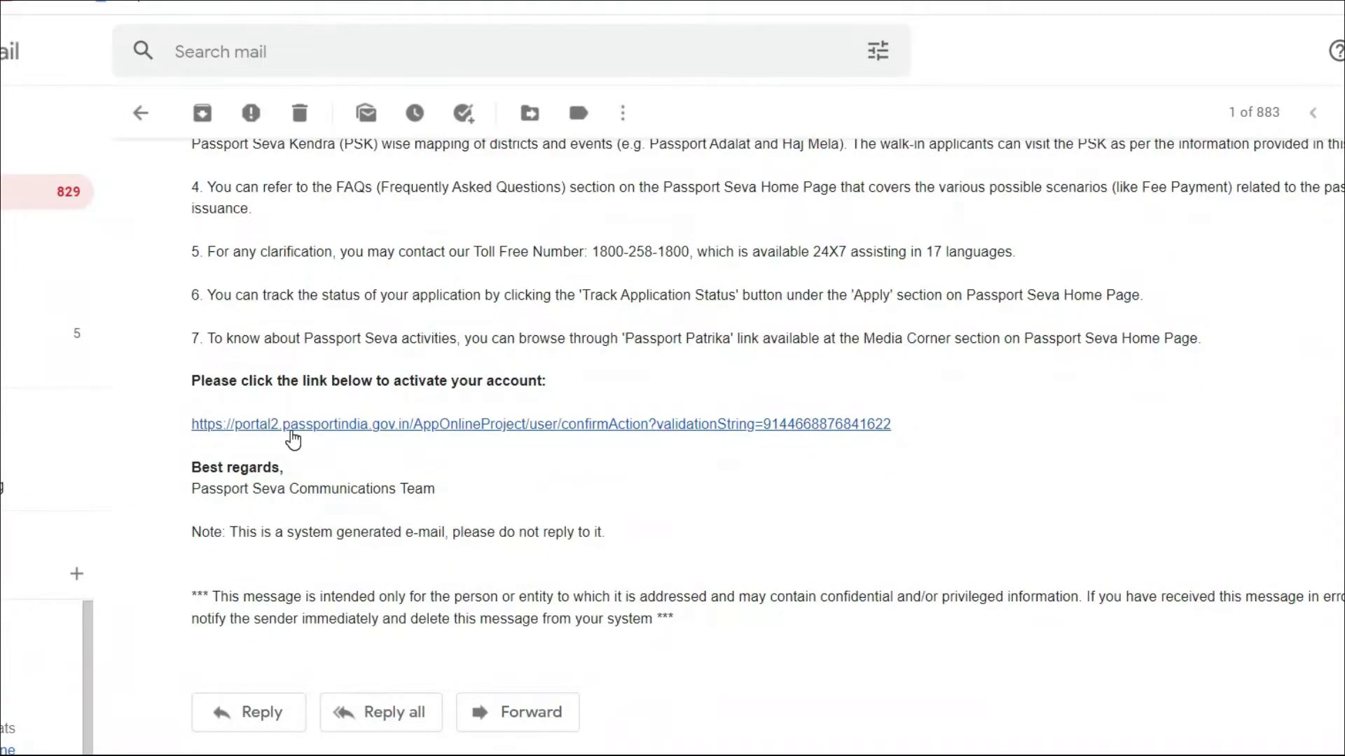
click(600, 425)
click(684, 276)
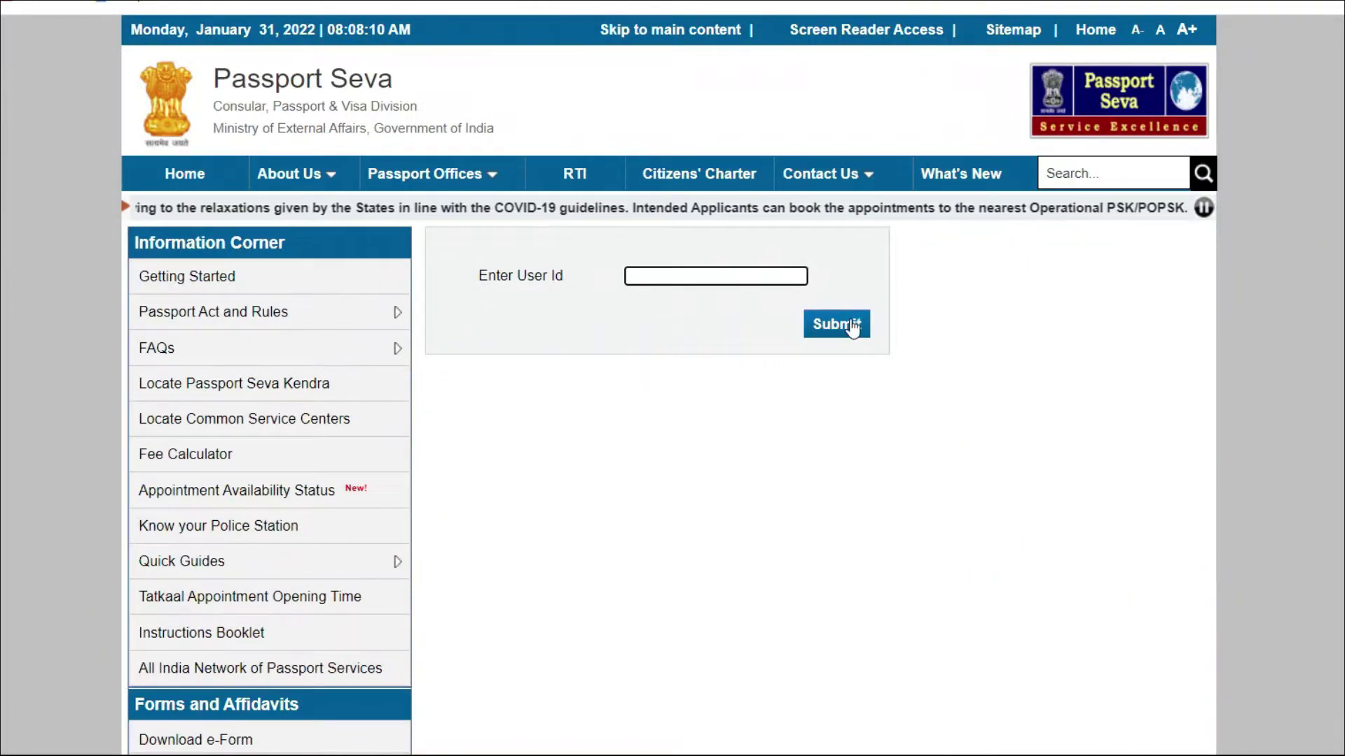
Step: Submit the user id to activate the account, then log in with the password and captcha
click(849, 324)
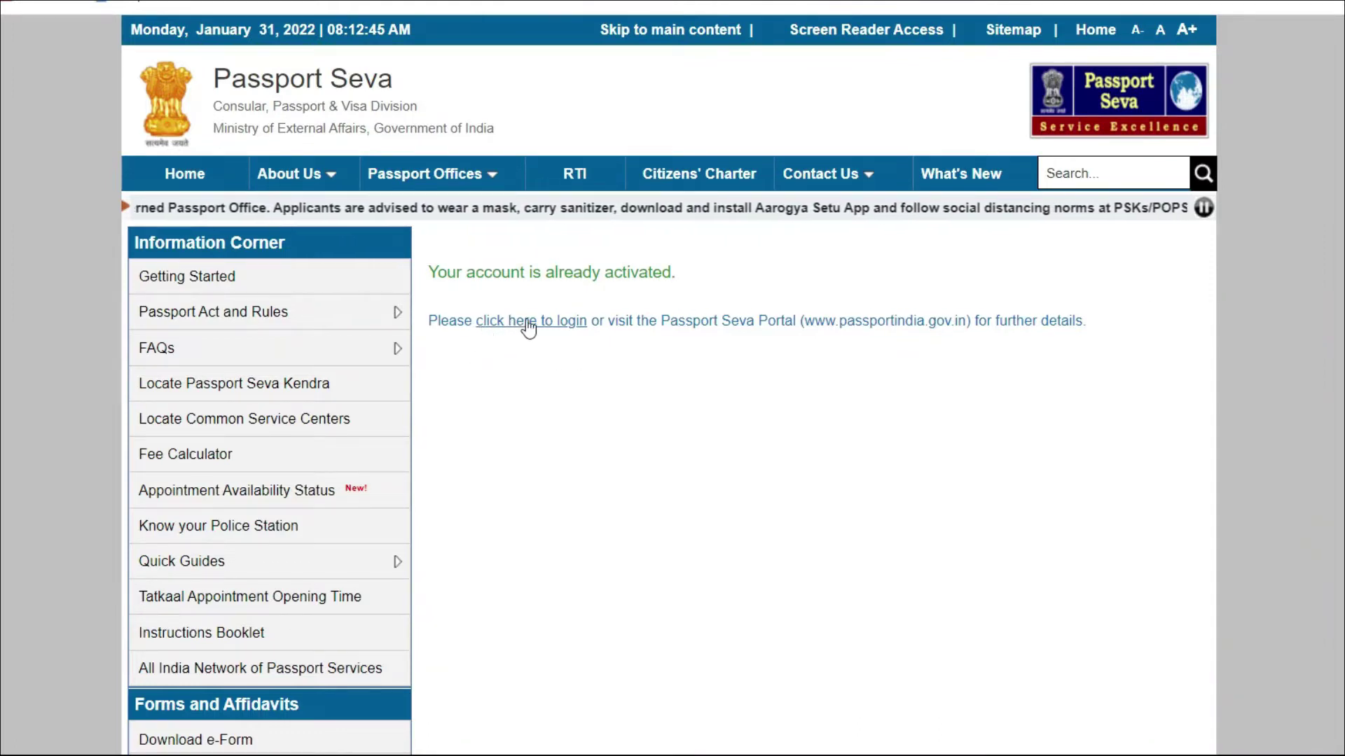
click(565, 322)
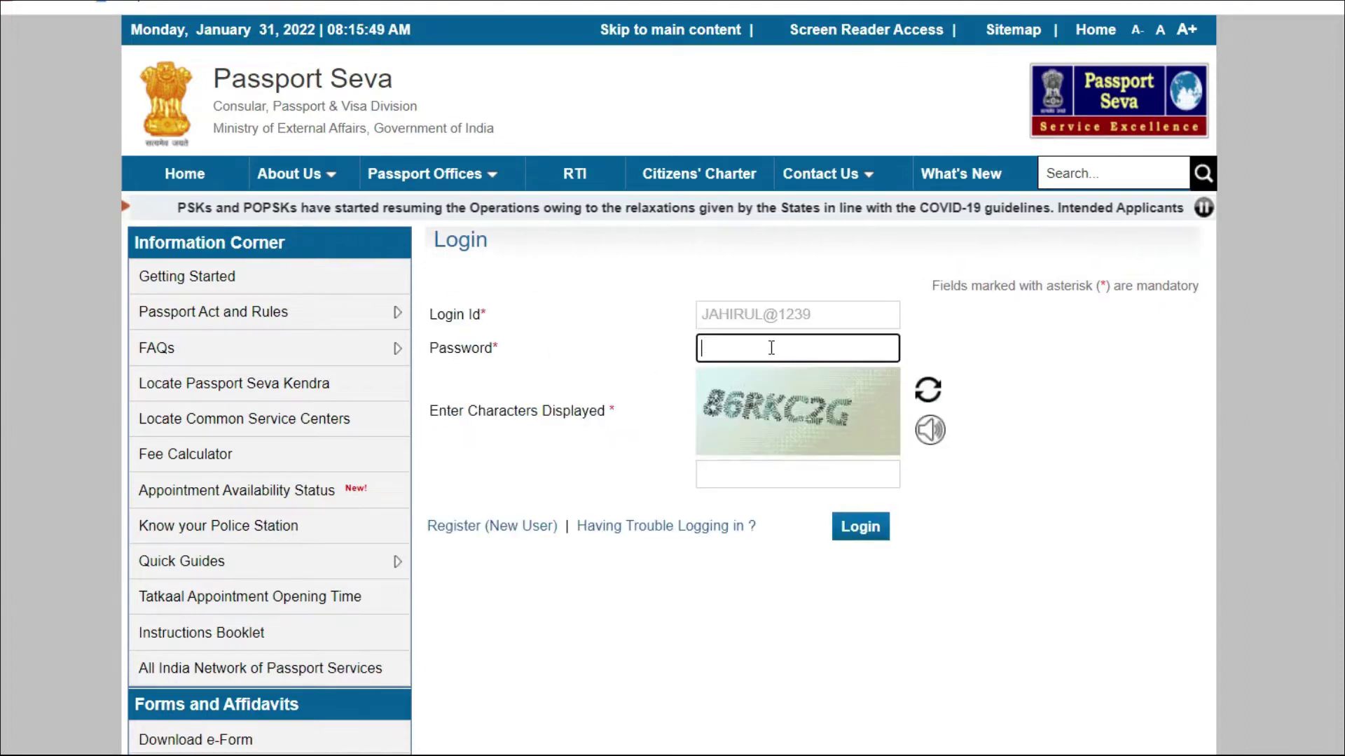
click(796, 350)
click(1029, 346)
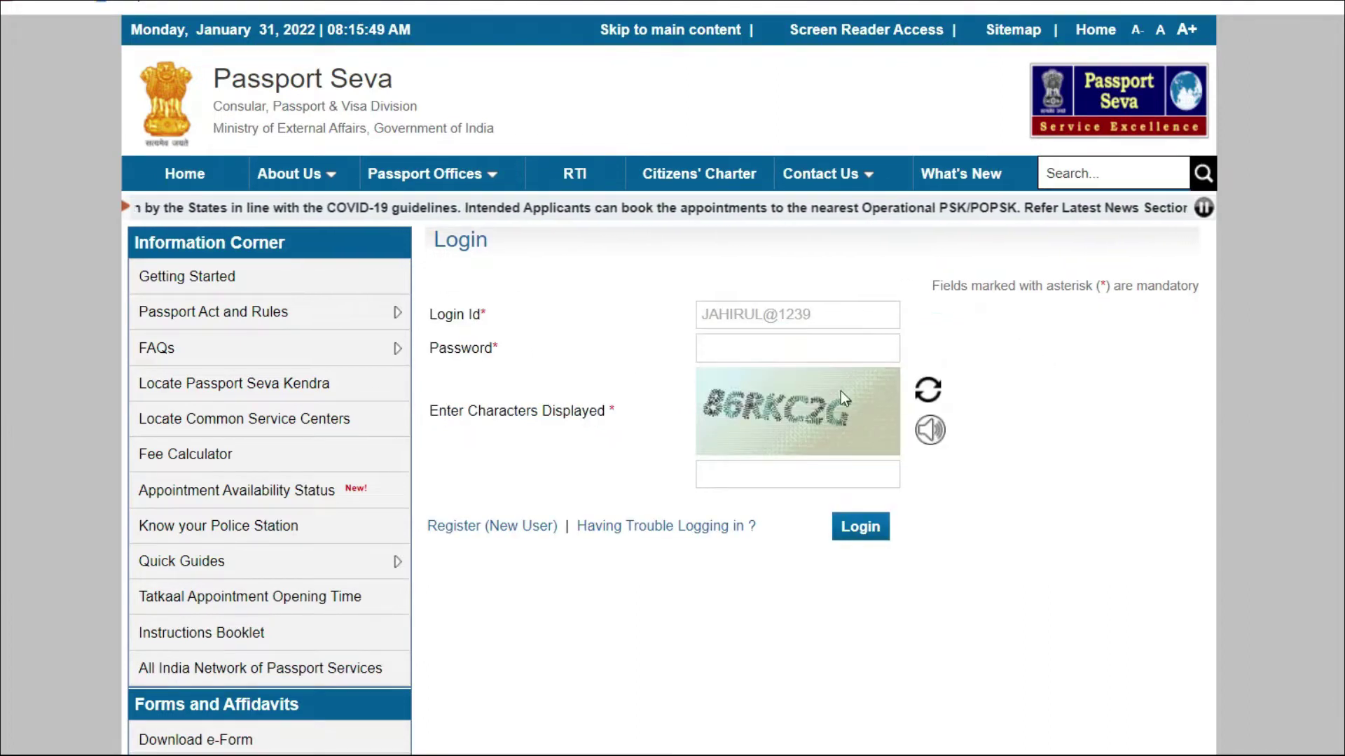
click(732, 474)
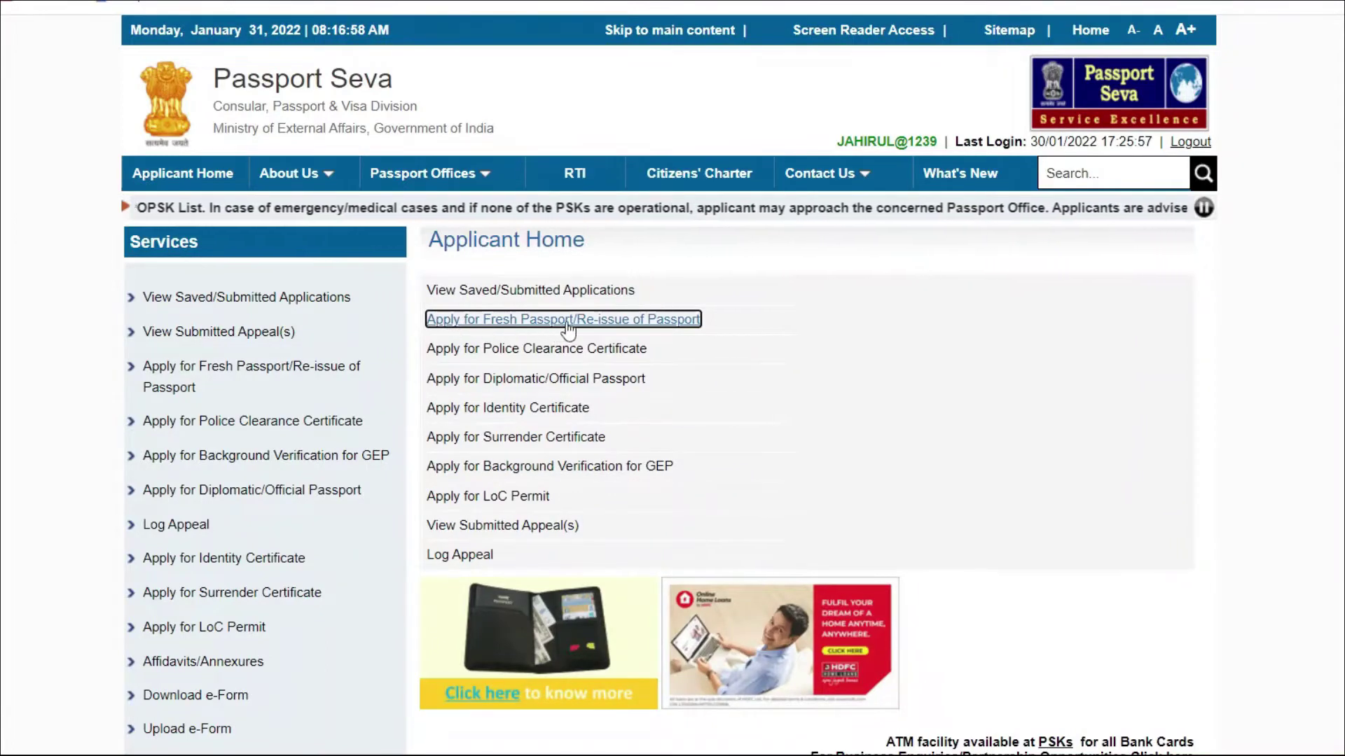
Step: Begin the online Fresh Passport application with State Assam and District Hailakandi
click(683, 325)
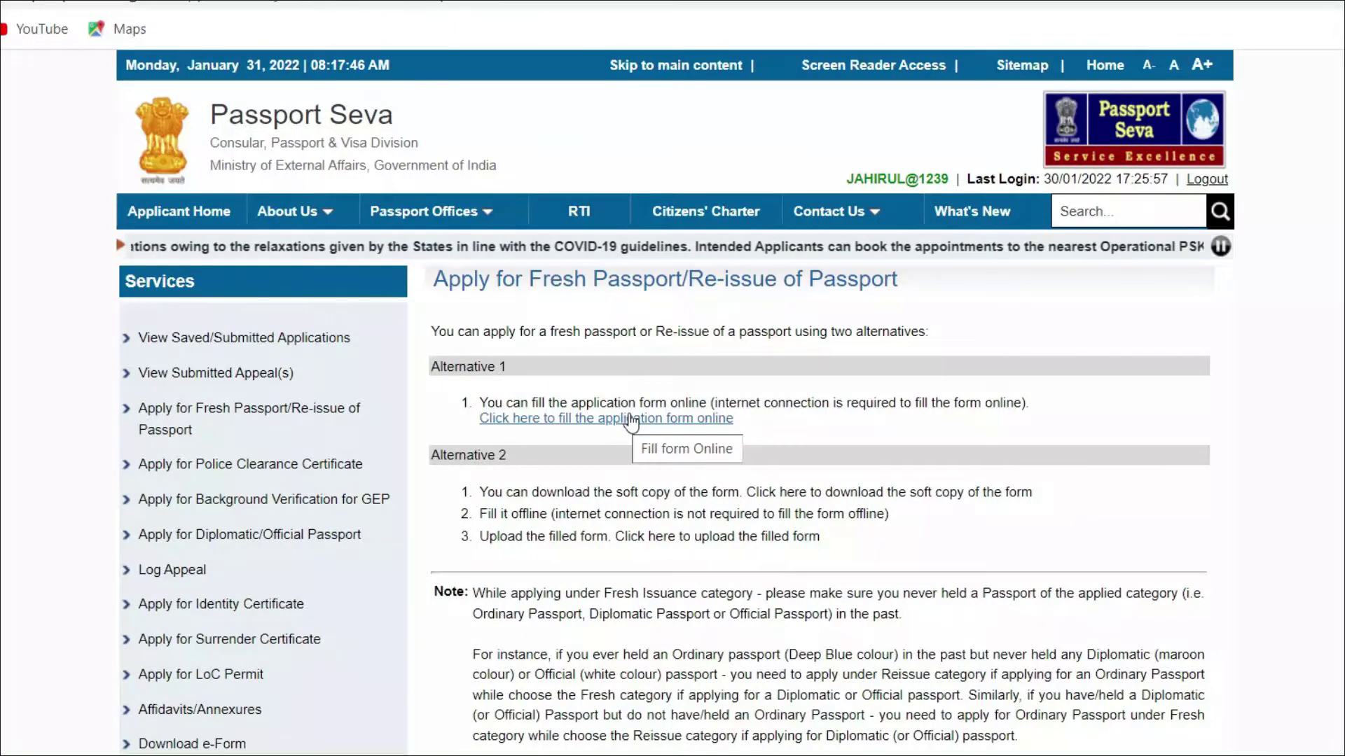
click(579, 420)
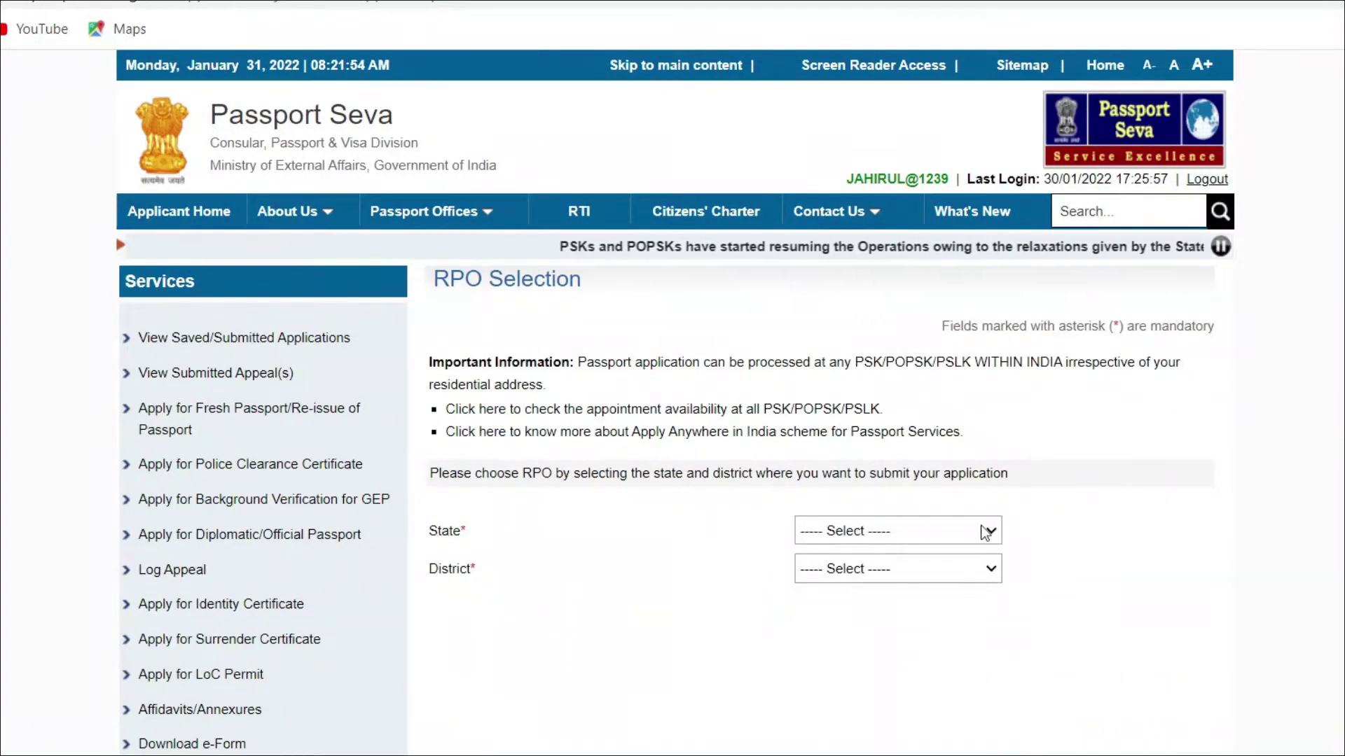
click(983, 530)
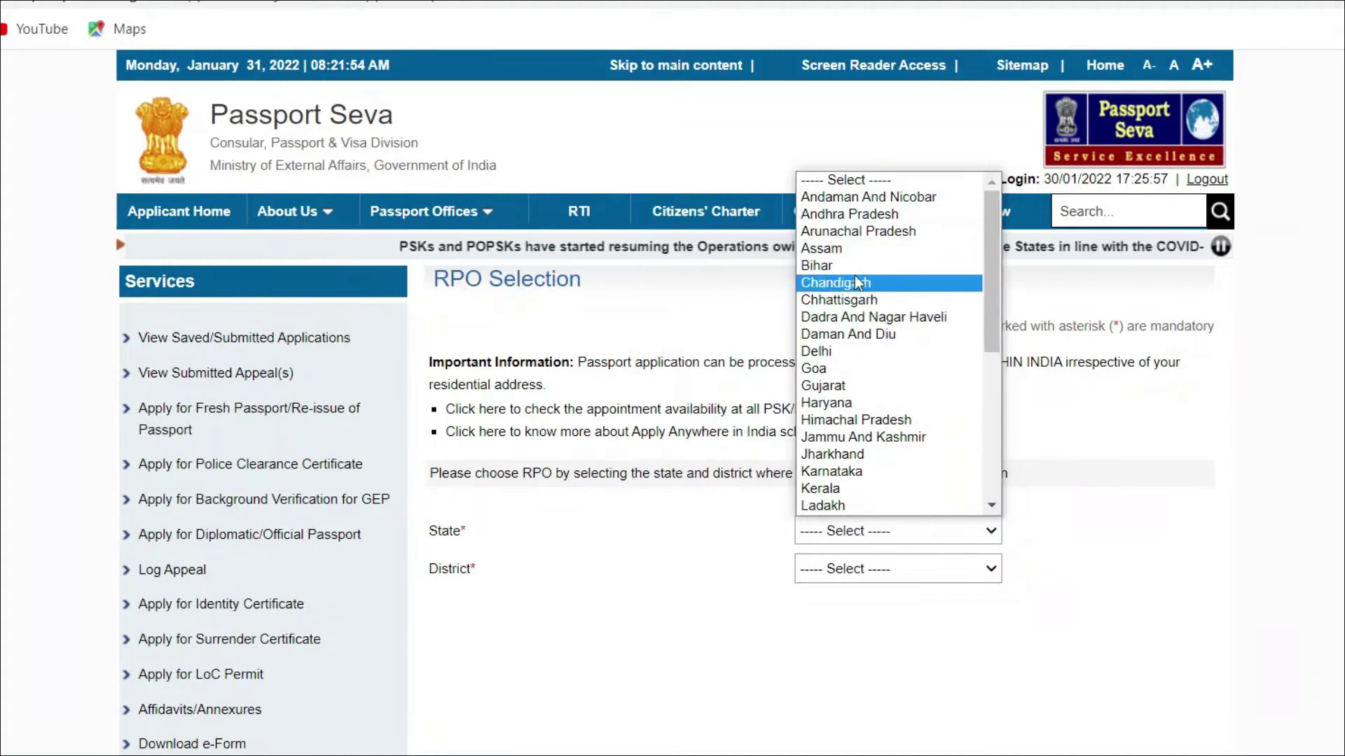
click(831, 250)
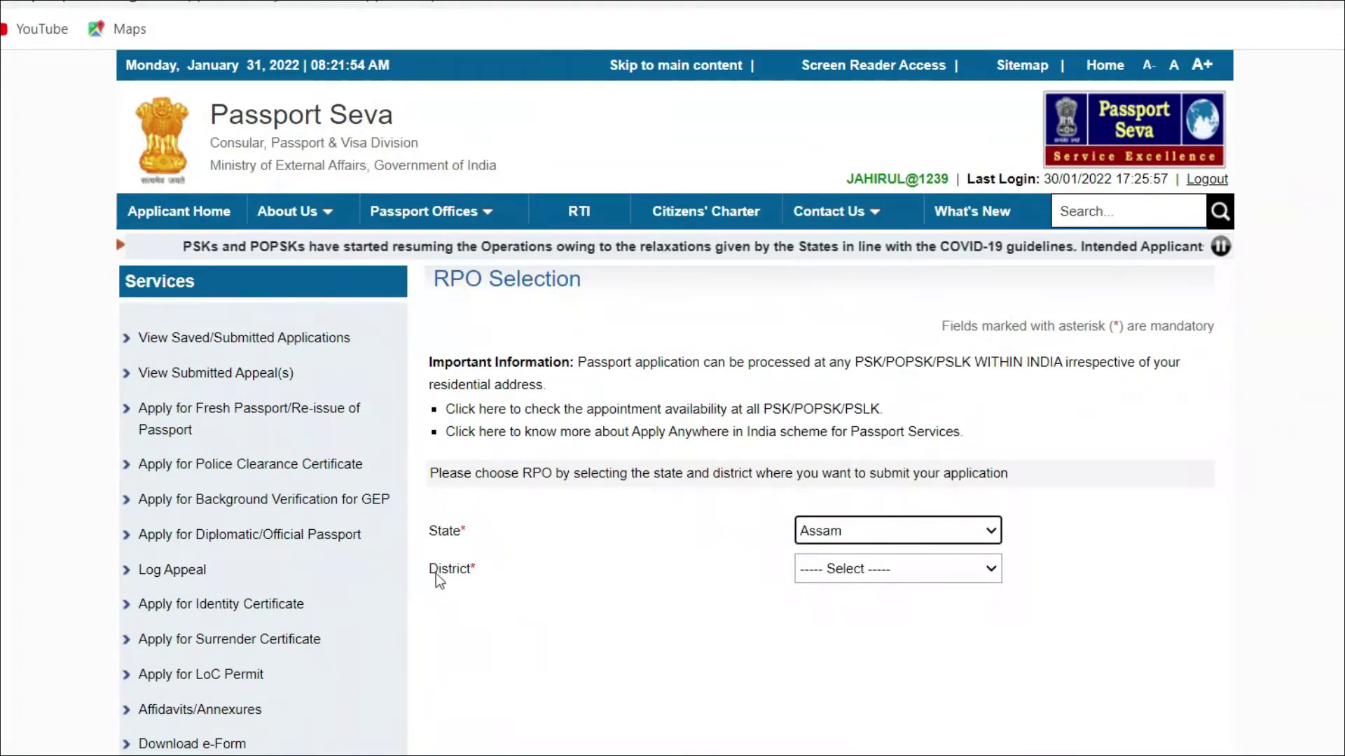
click(965, 567)
scroll(903, 490, down, 1)
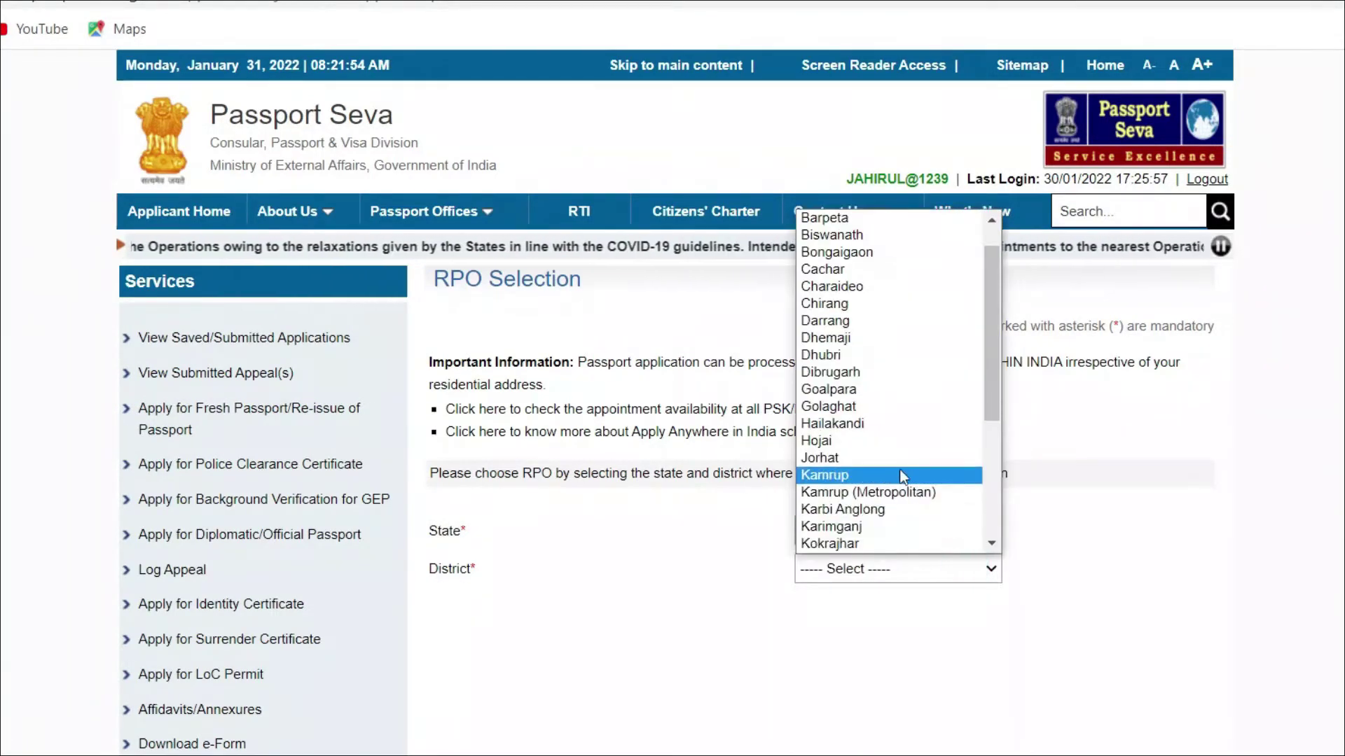
click(900, 424)
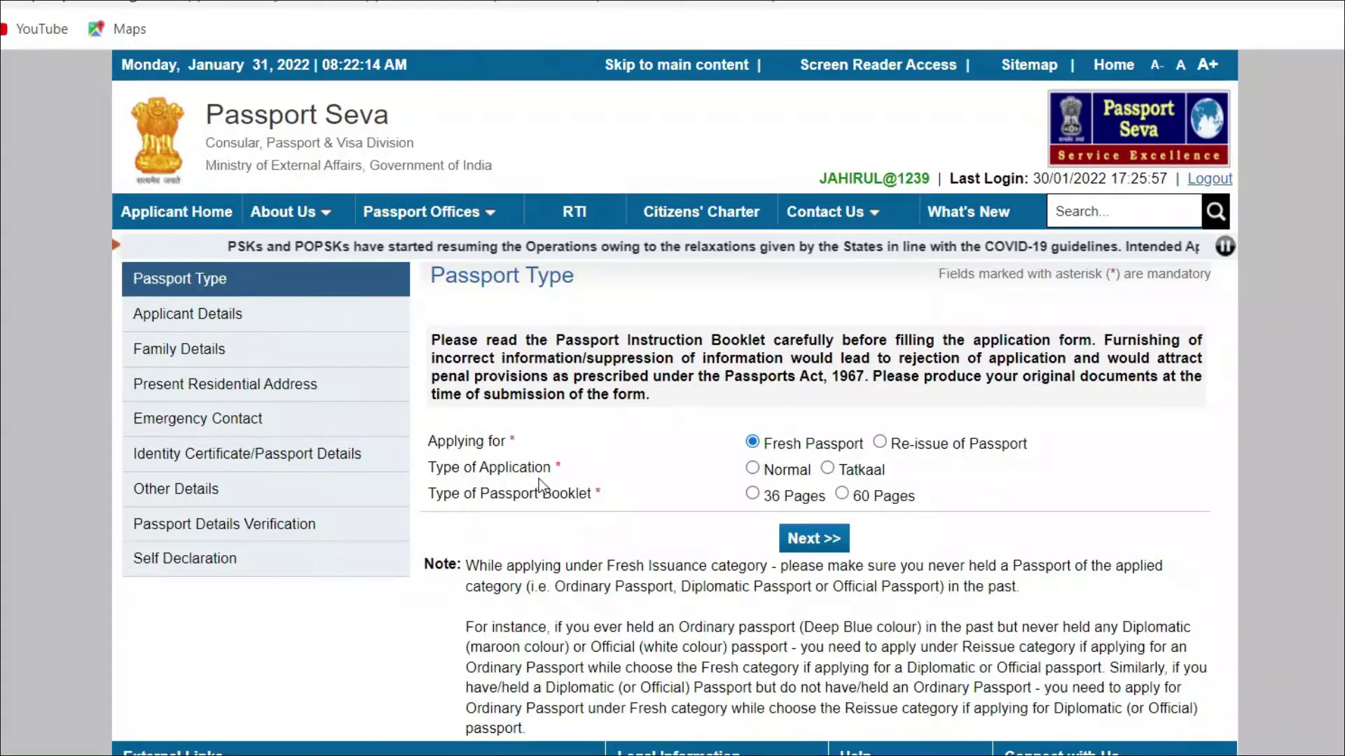
Step: Choose Normal application type and a 36-page booklet, then continue to Applicant Details
click(755, 470)
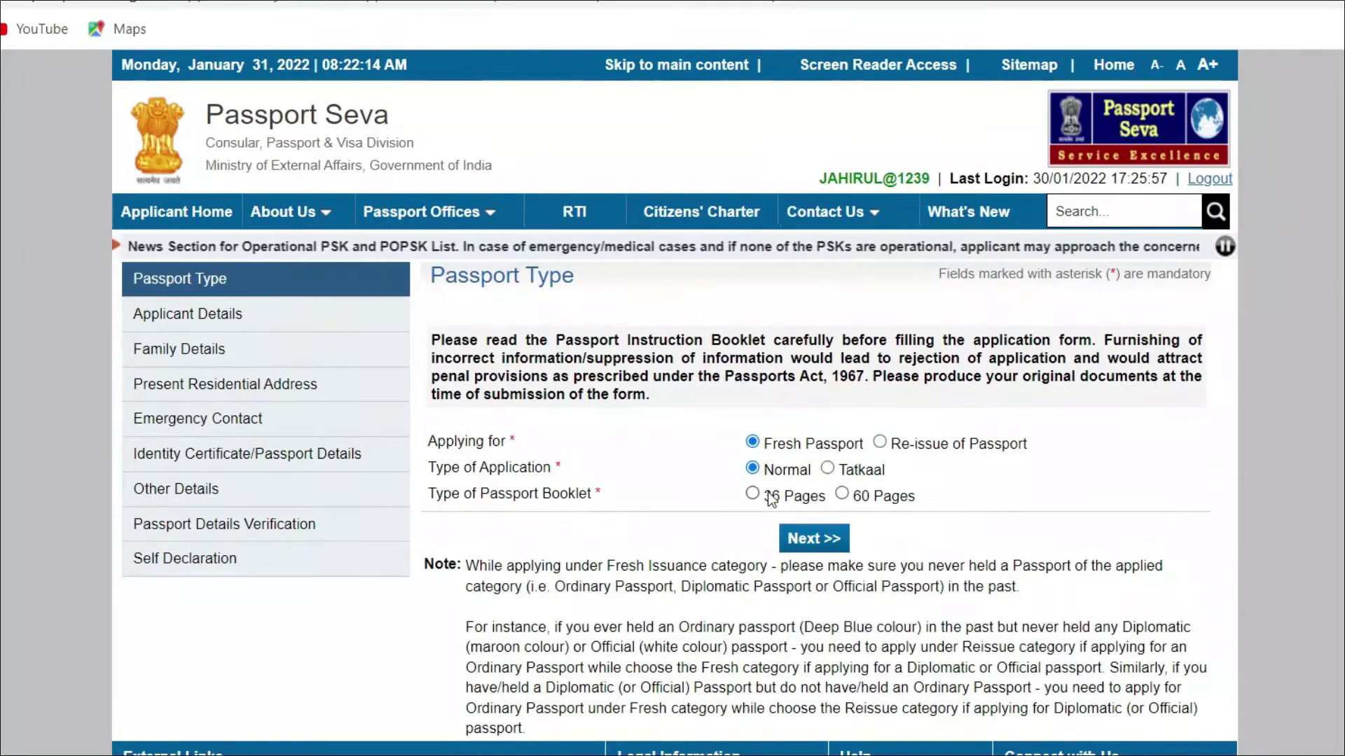
click(814, 498)
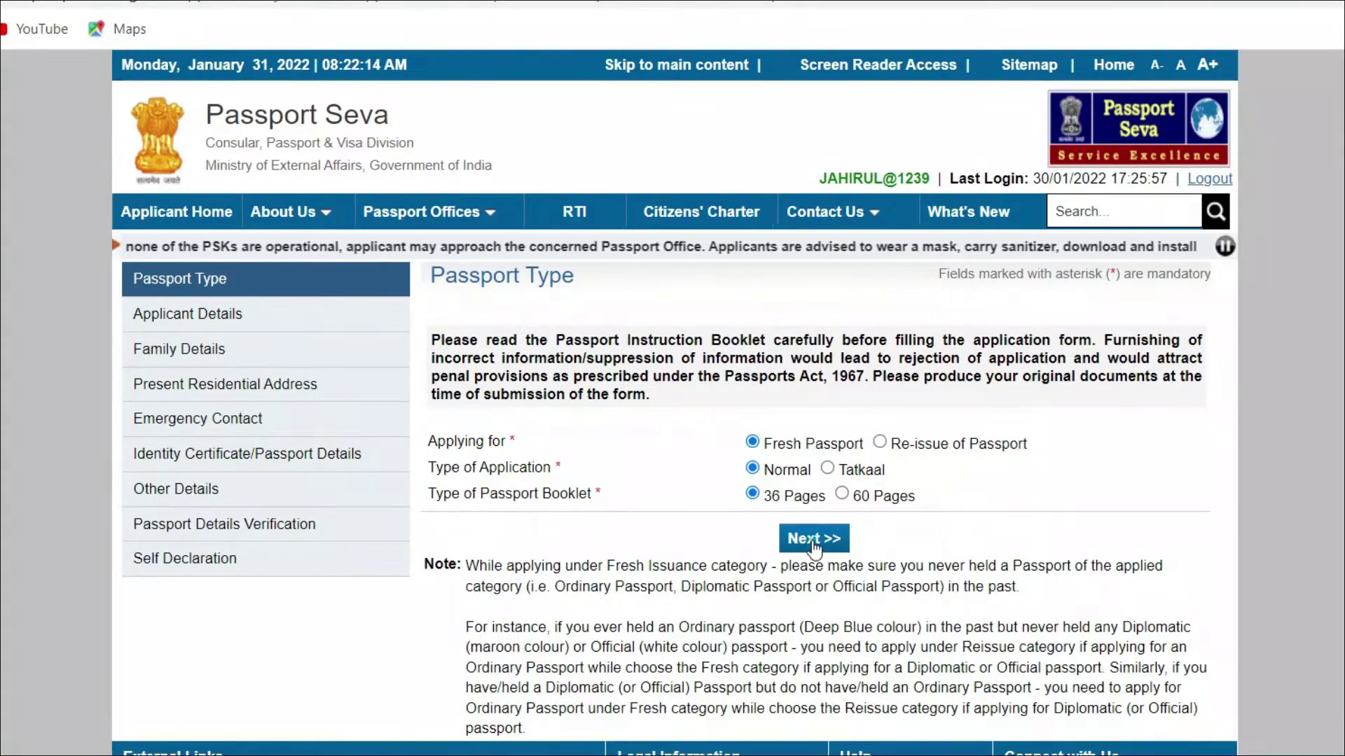
click(814, 538)
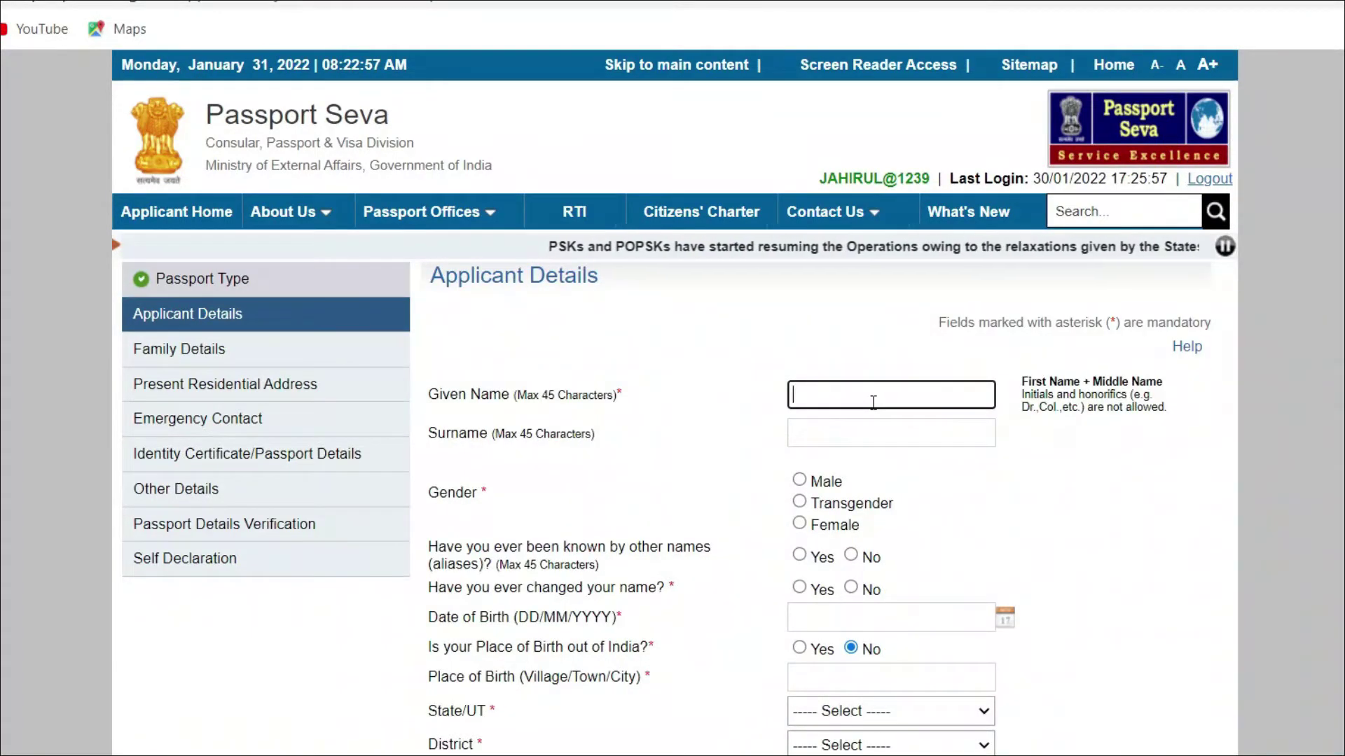
click(848, 431)
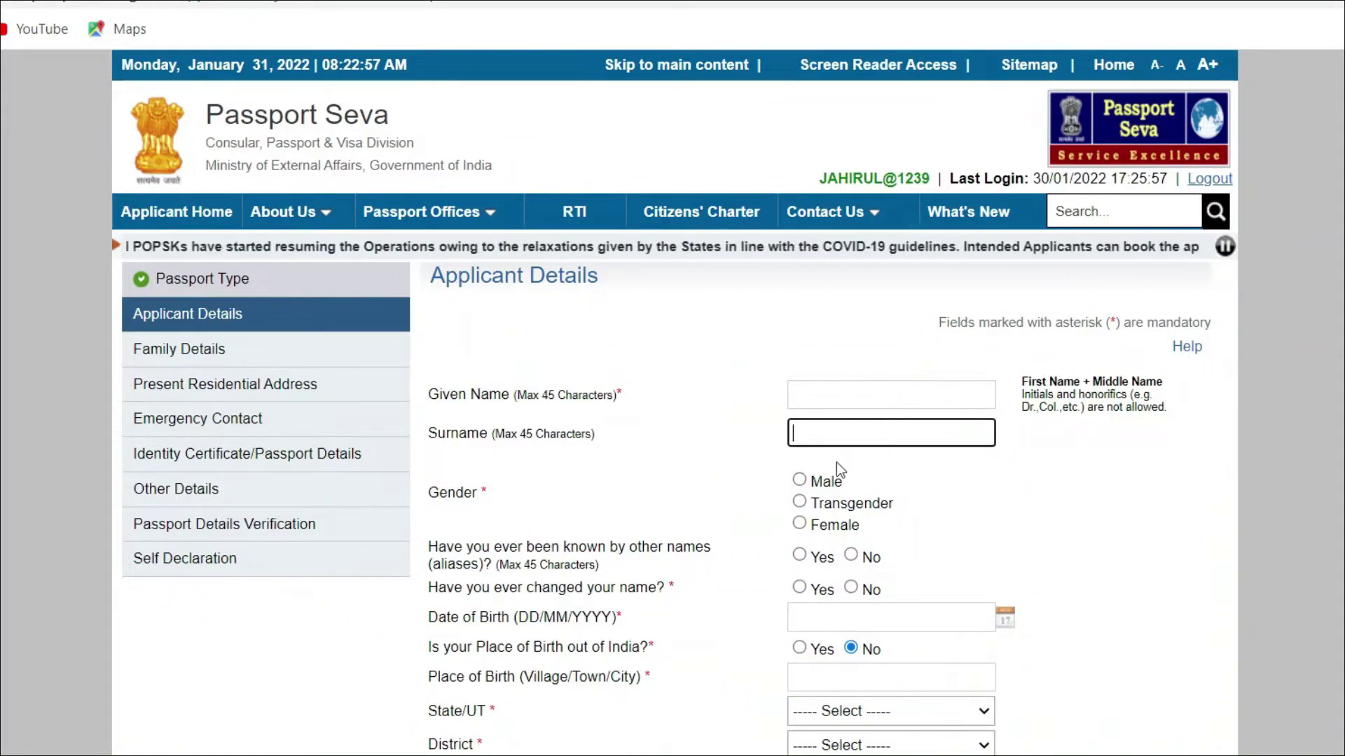
click(799, 480)
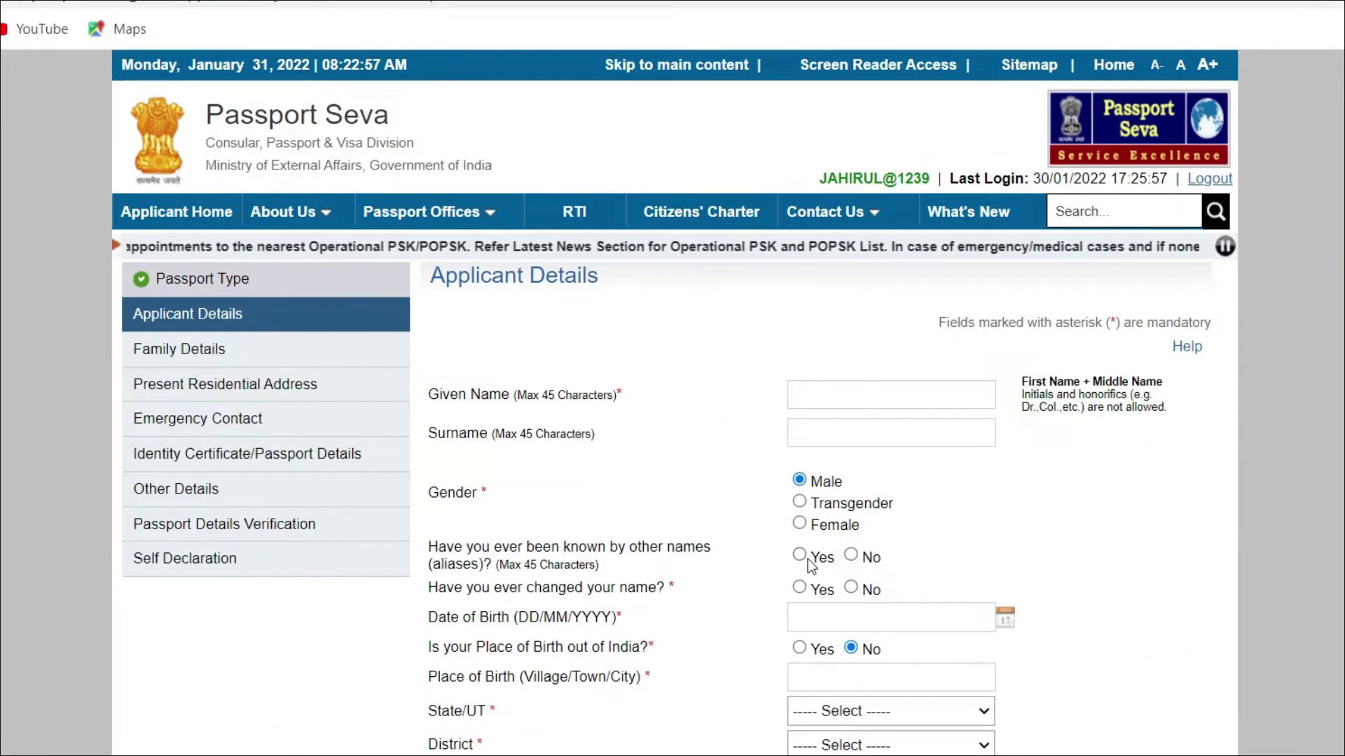
click(850, 555)
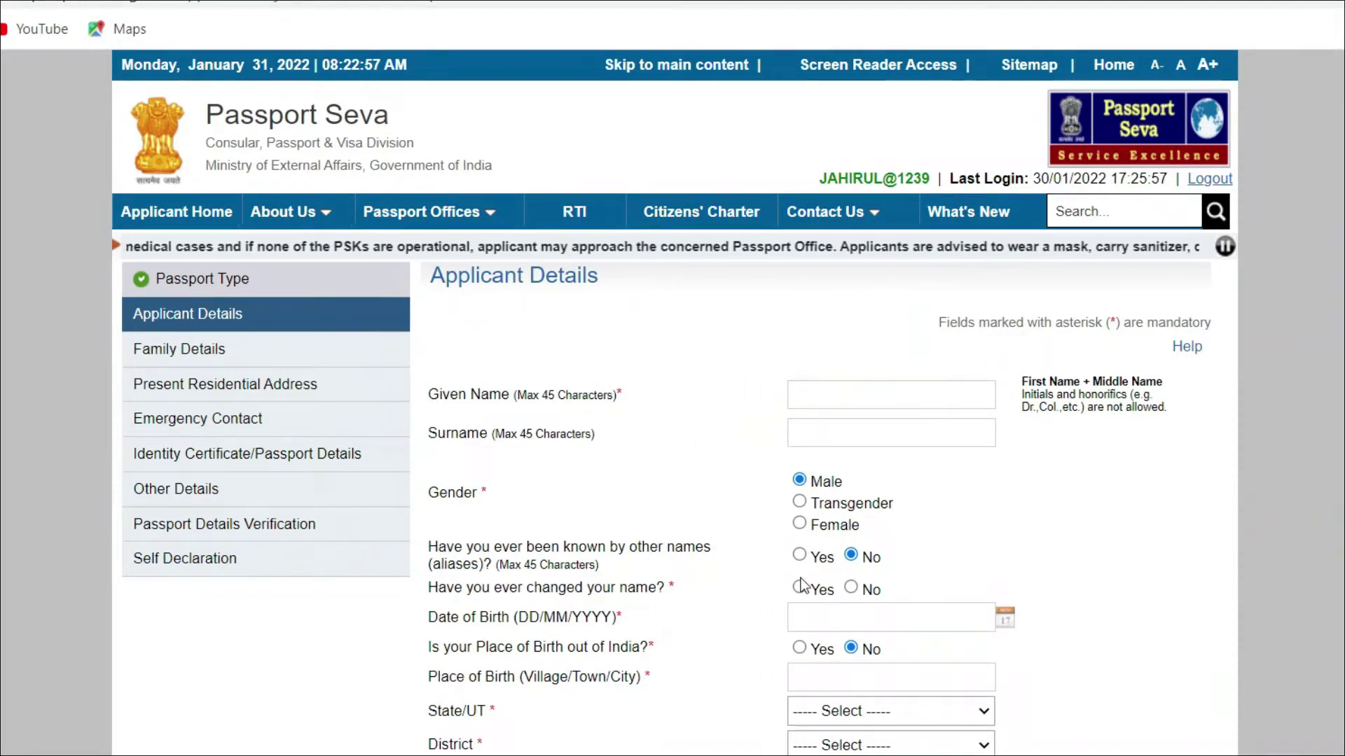
click(864, 592)
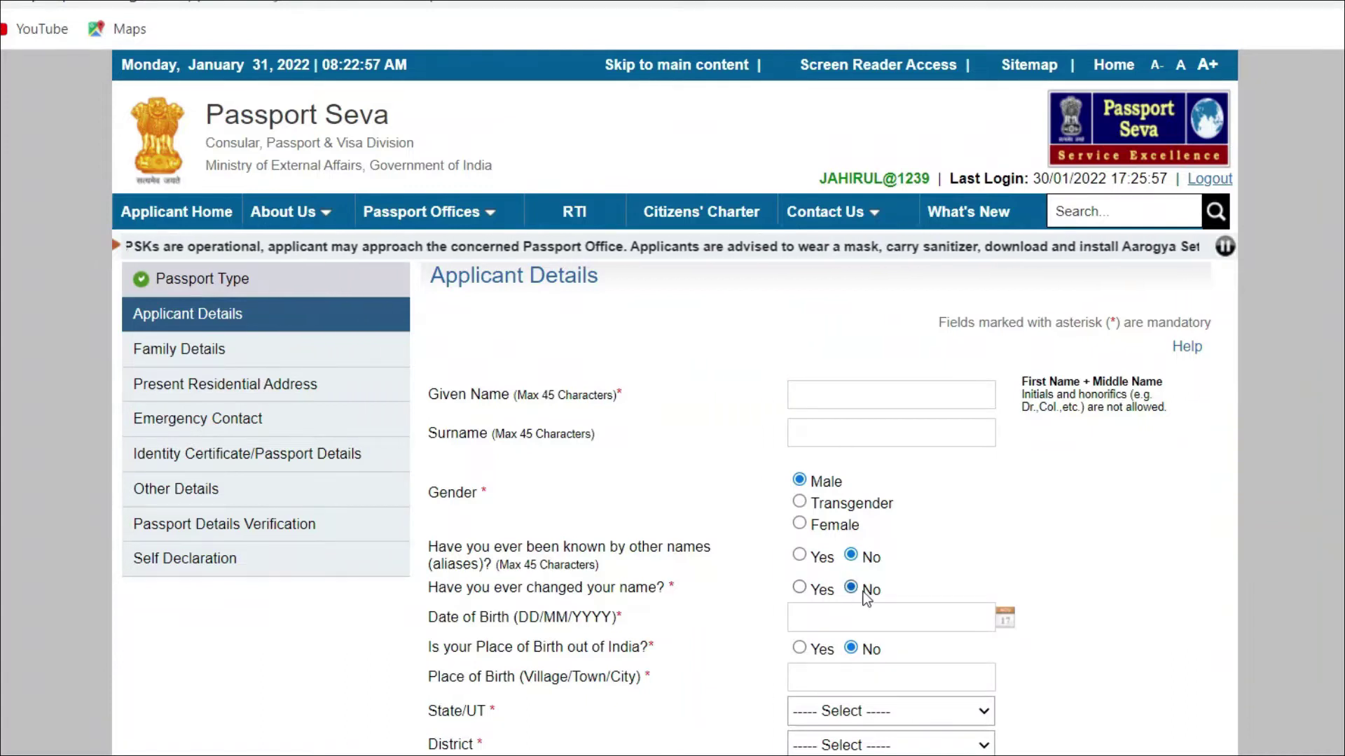
click(827, 628)
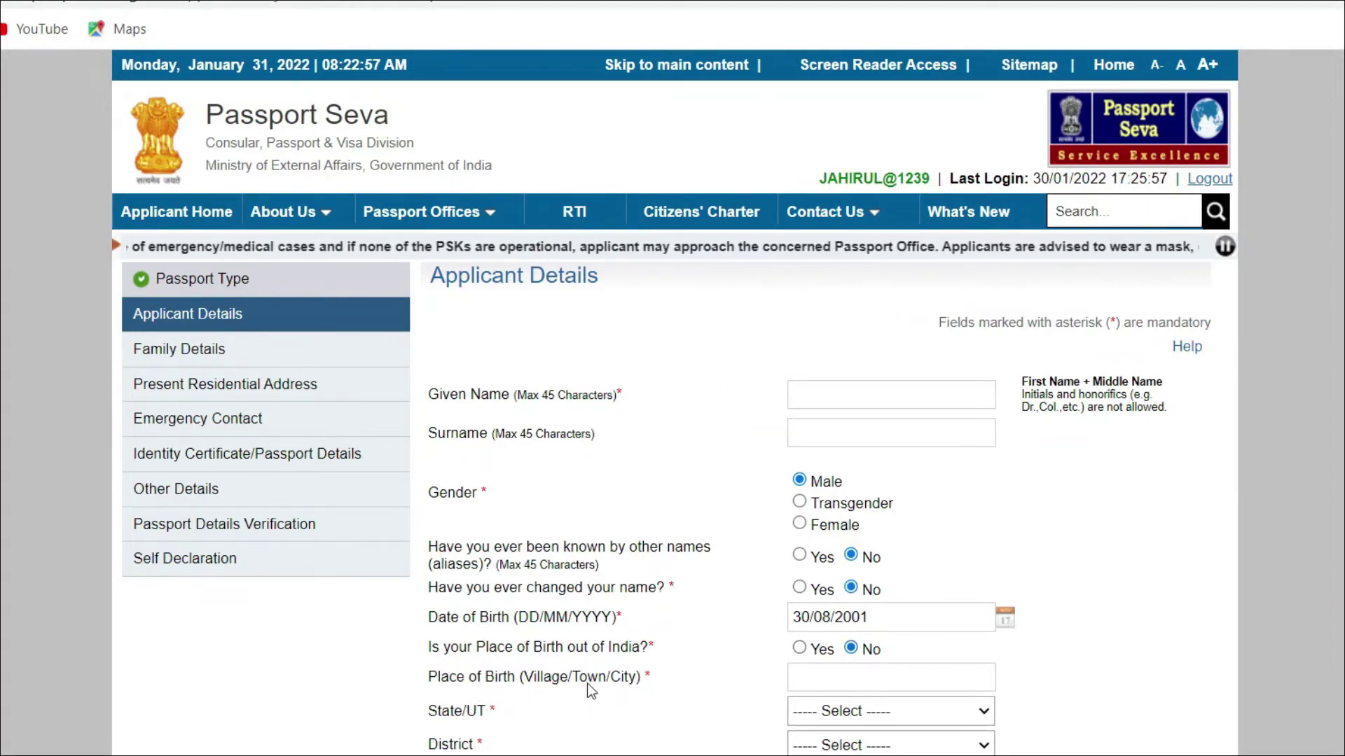
click(806, 680)
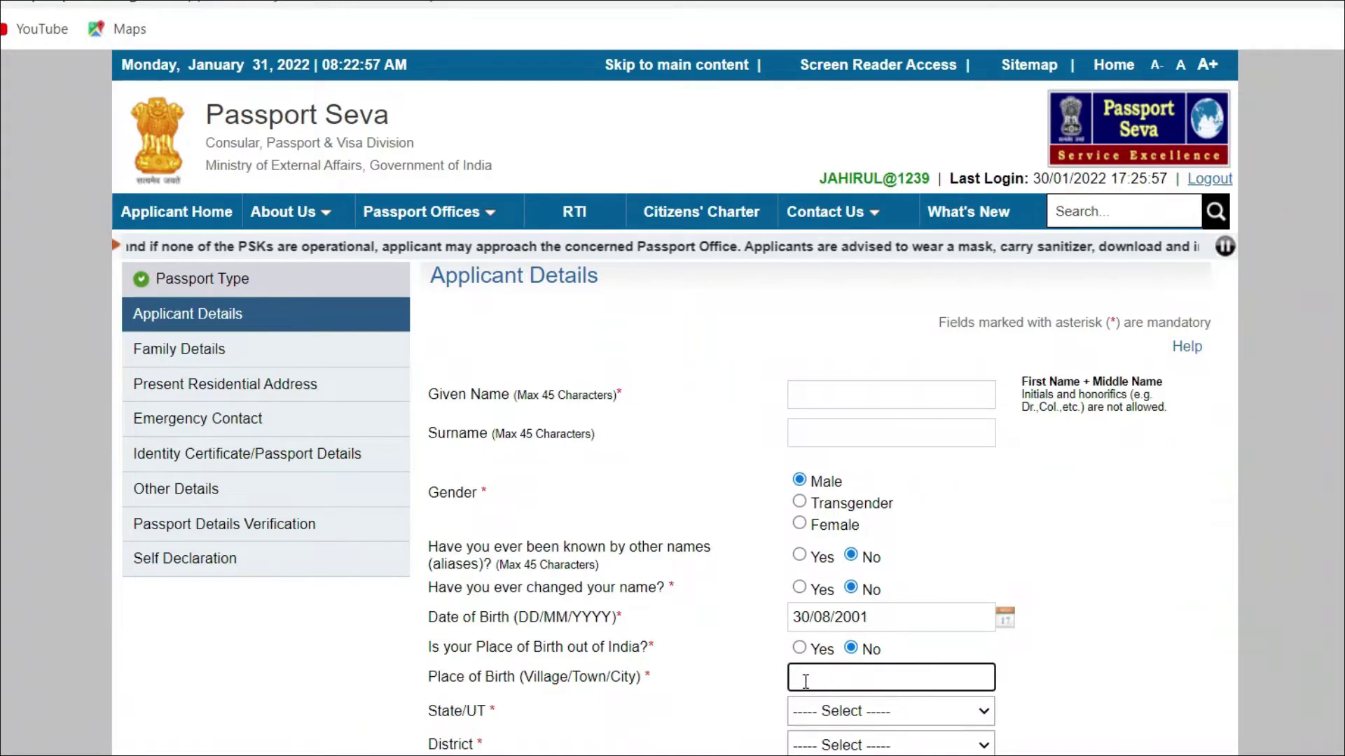
Step: Set the birth place to Assam, district Hailakandi, and marital status to Single
scroll(423, 149, down, 8)
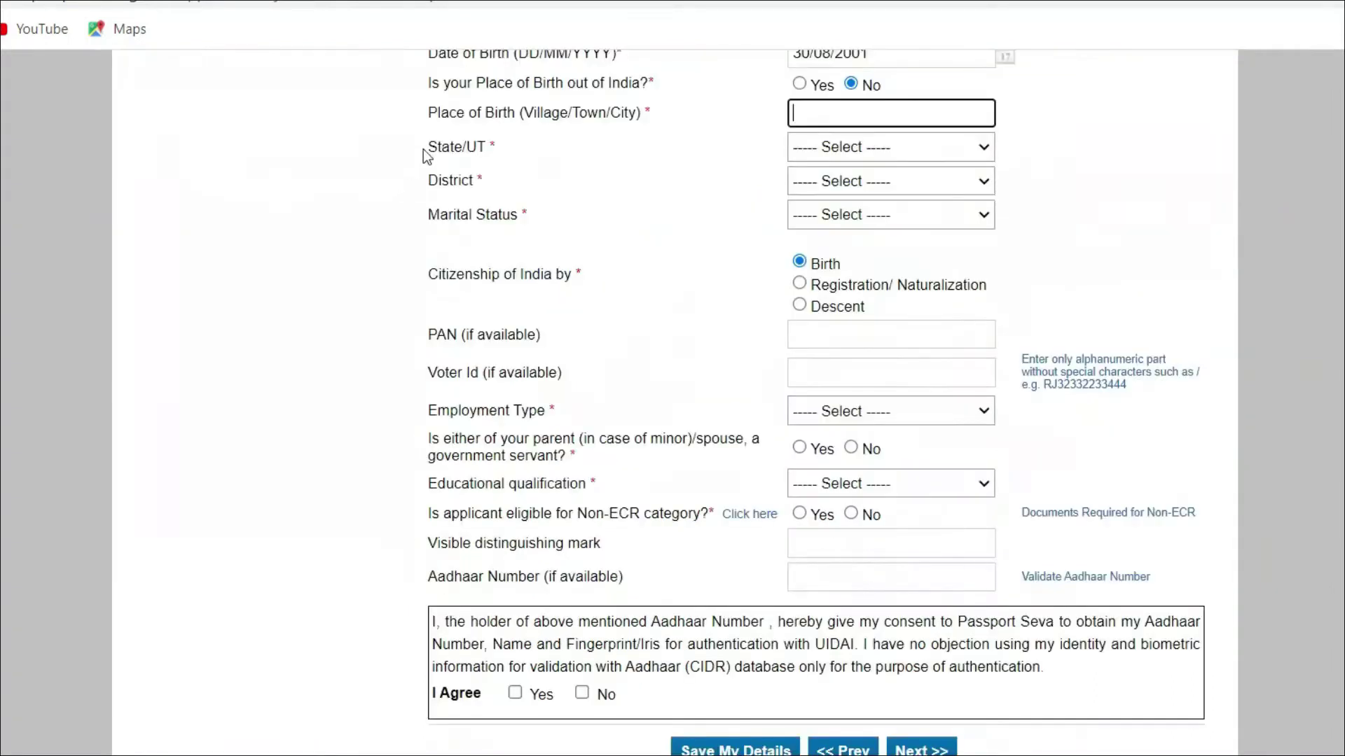
click(960, 147)
click(859, 241)
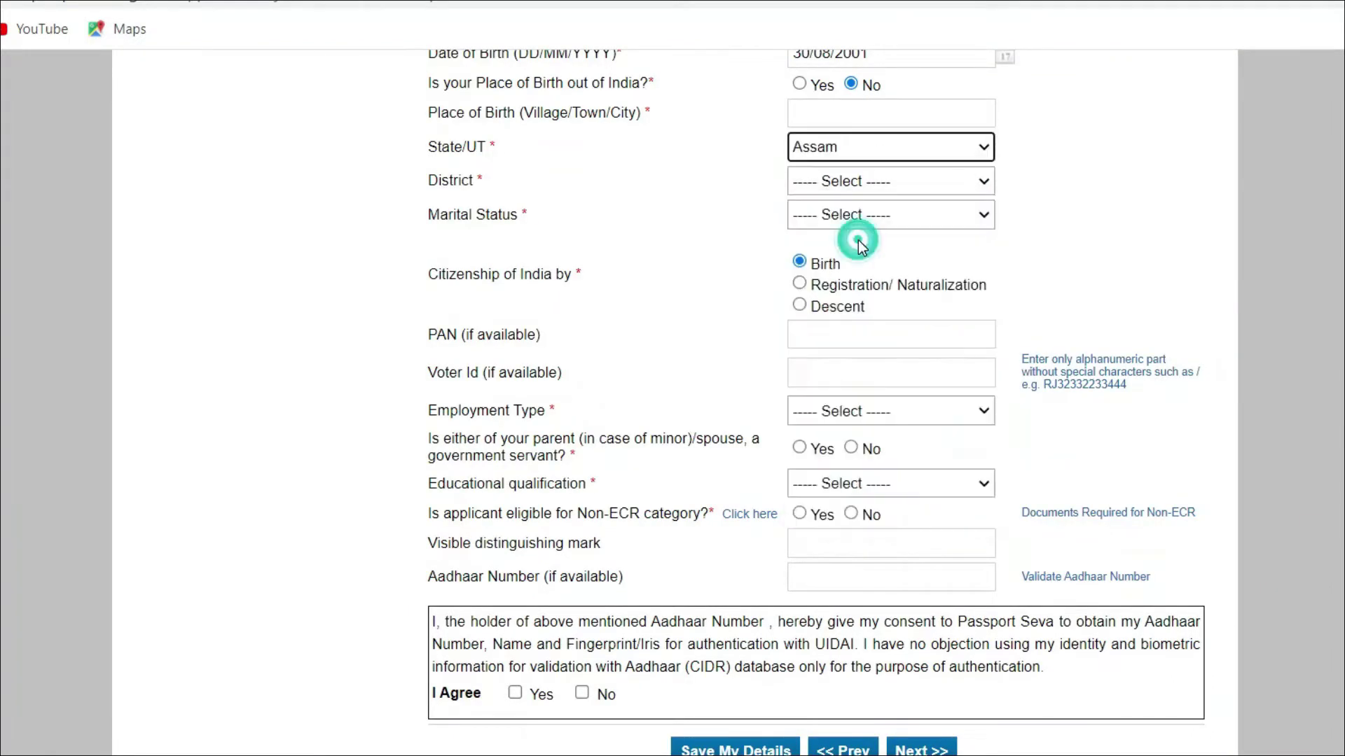
click(957, 181)
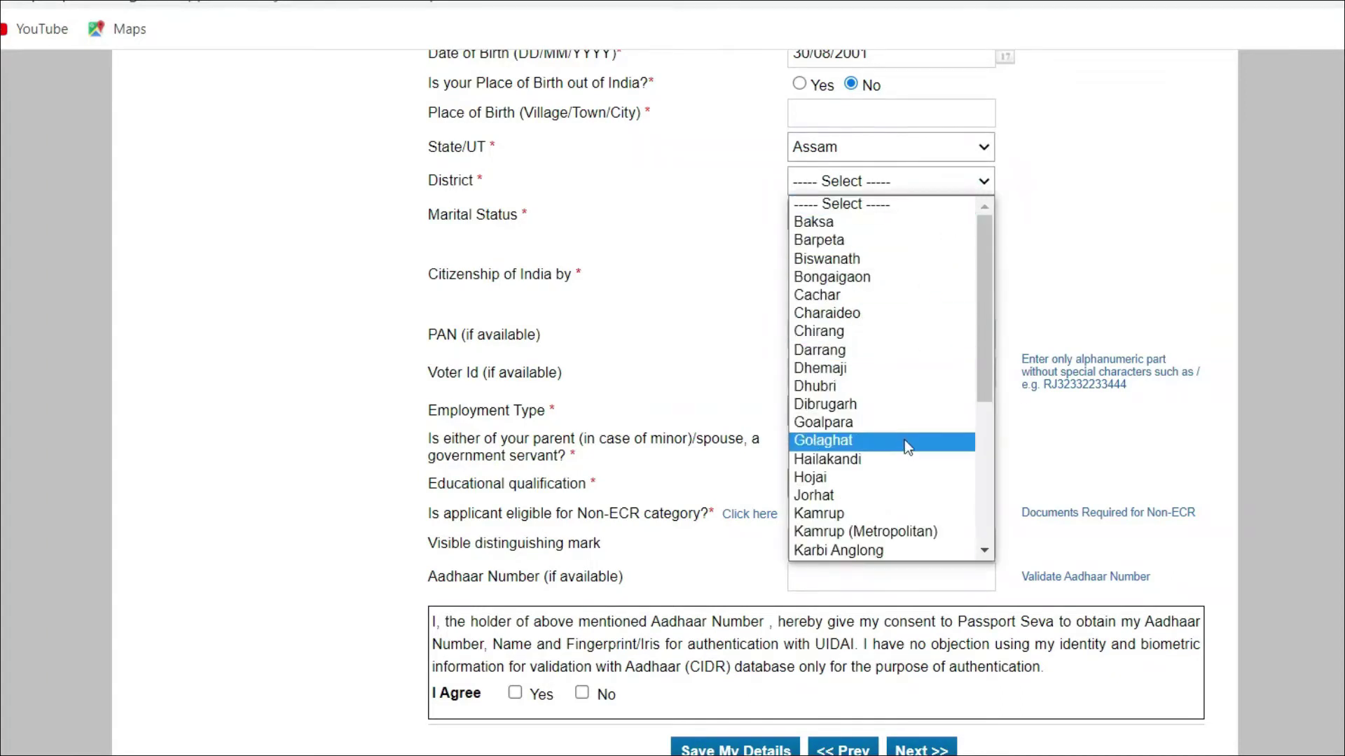
click(905, 457)
drag(430, 216, 520, 217)
click(952, 214)
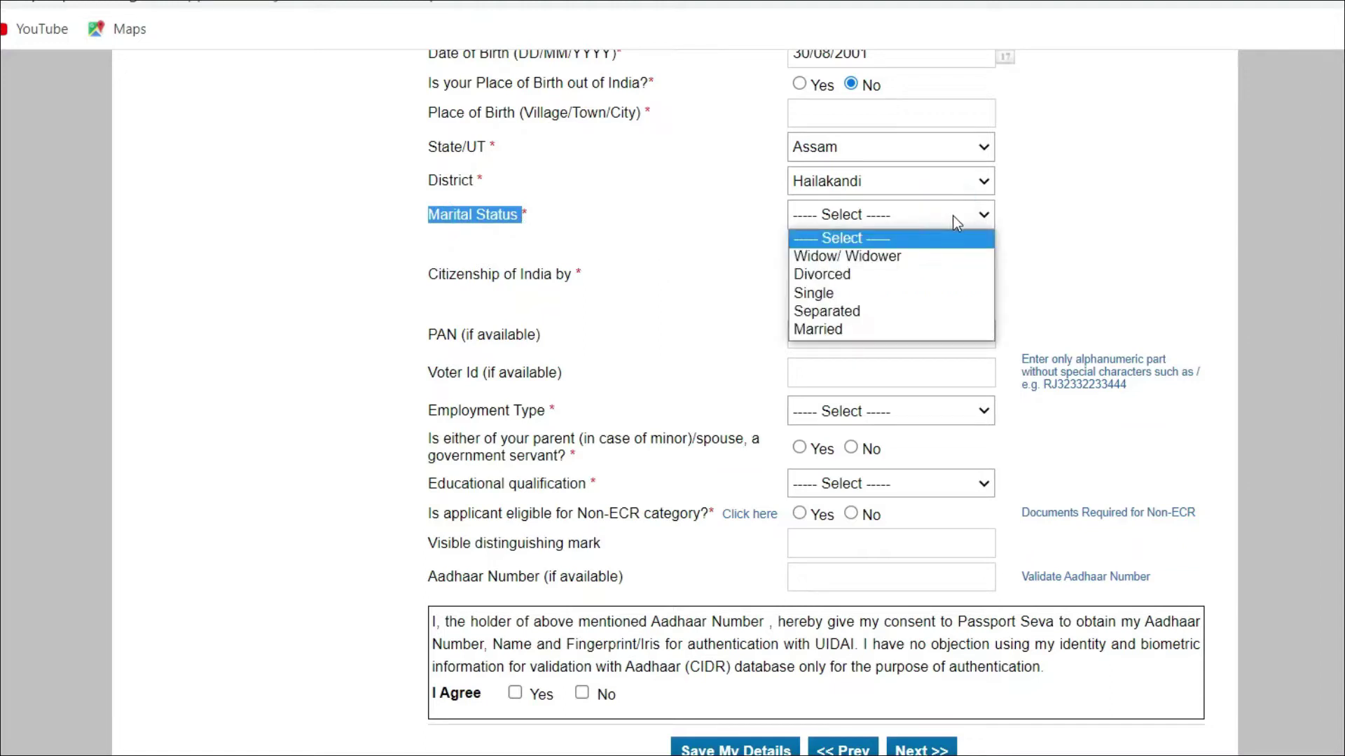
click(896, 292)
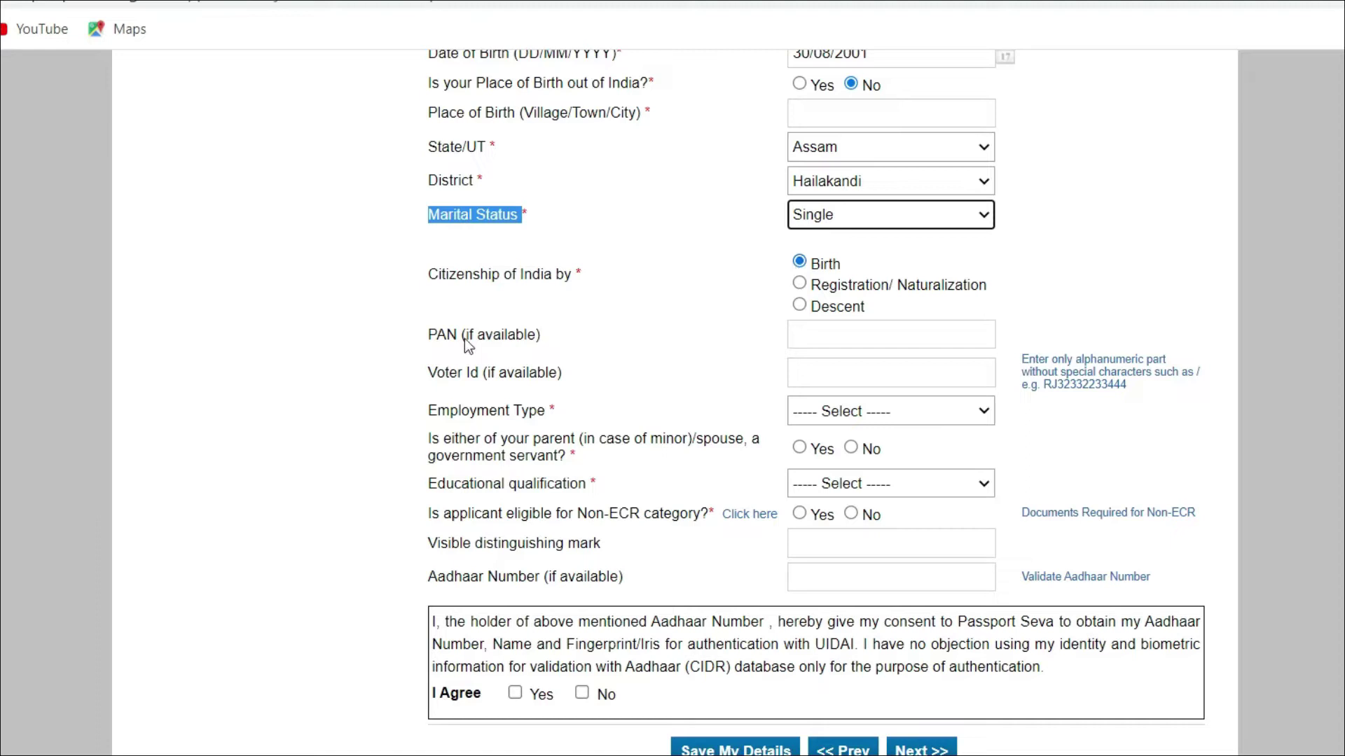
Step: Set employment type to Private and answer No to the government-servant parent/spouse question
click(816, 334)
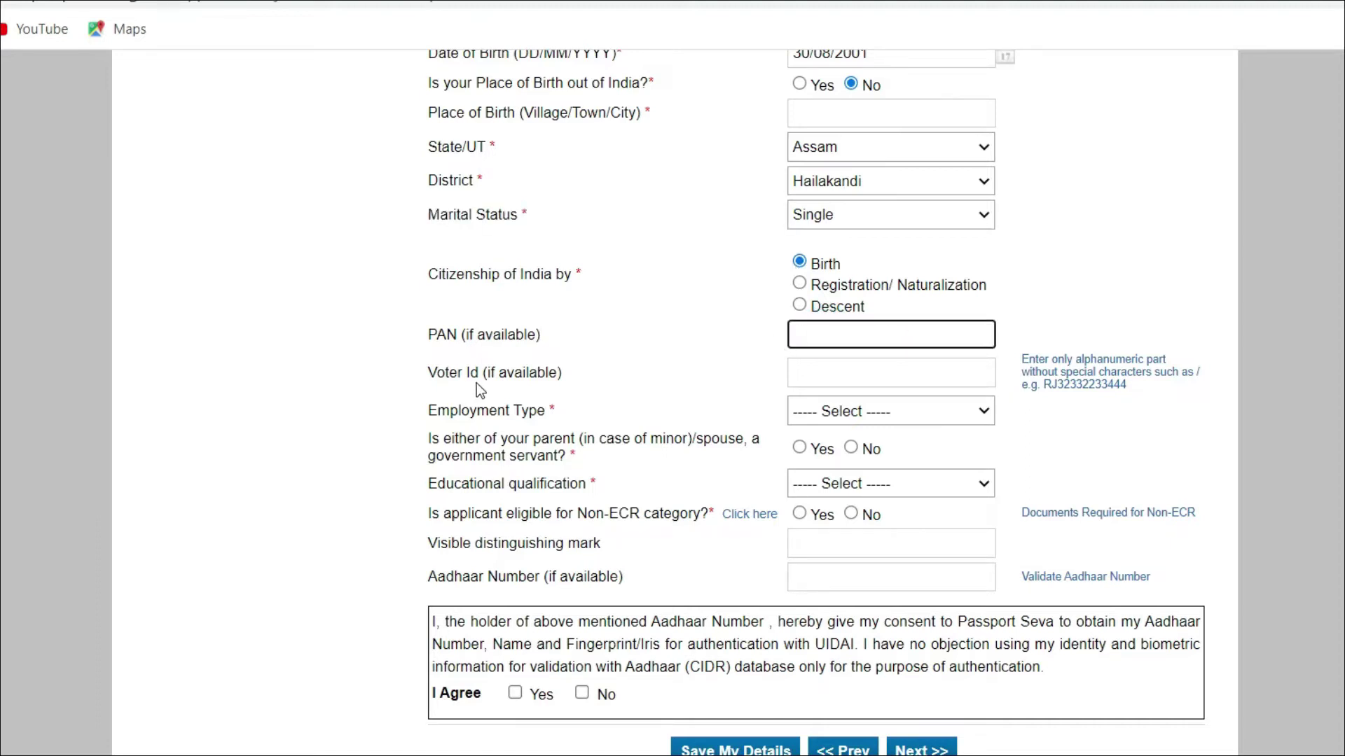
click(846, 368)
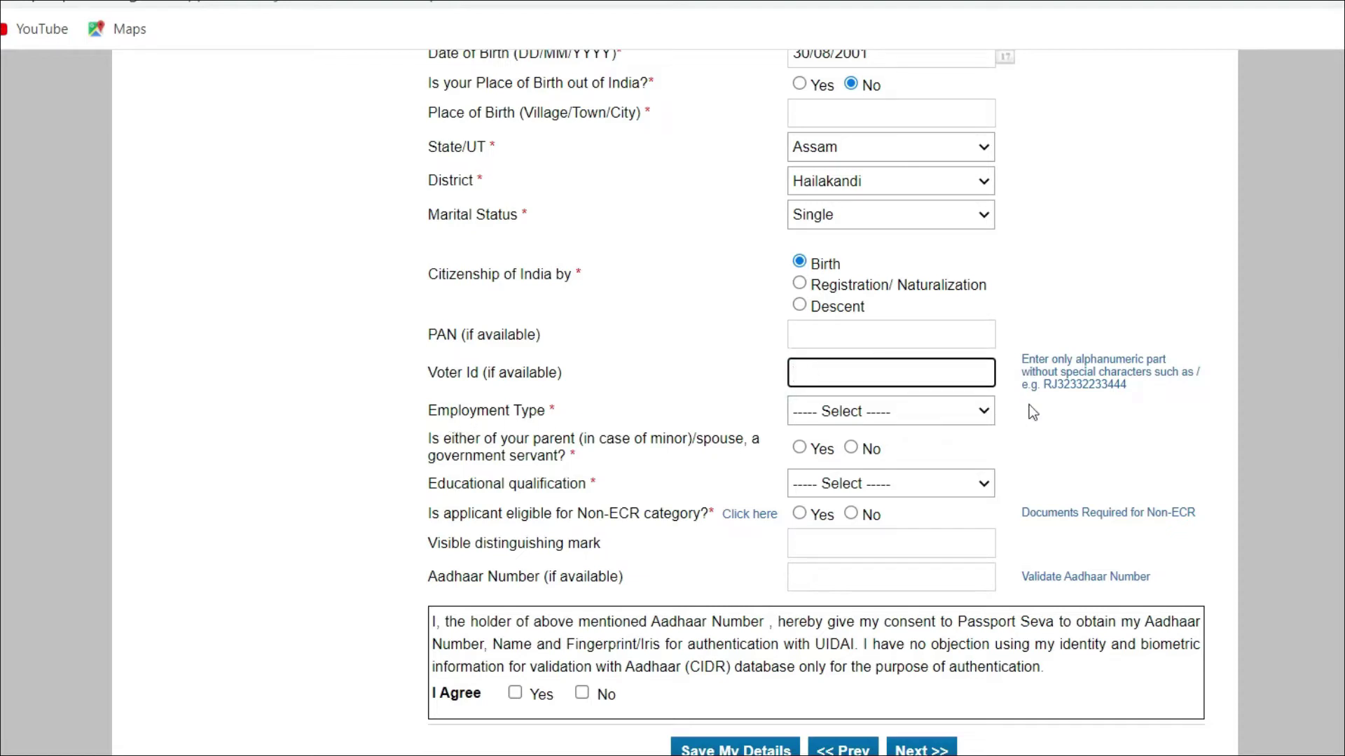
click(968, 420)
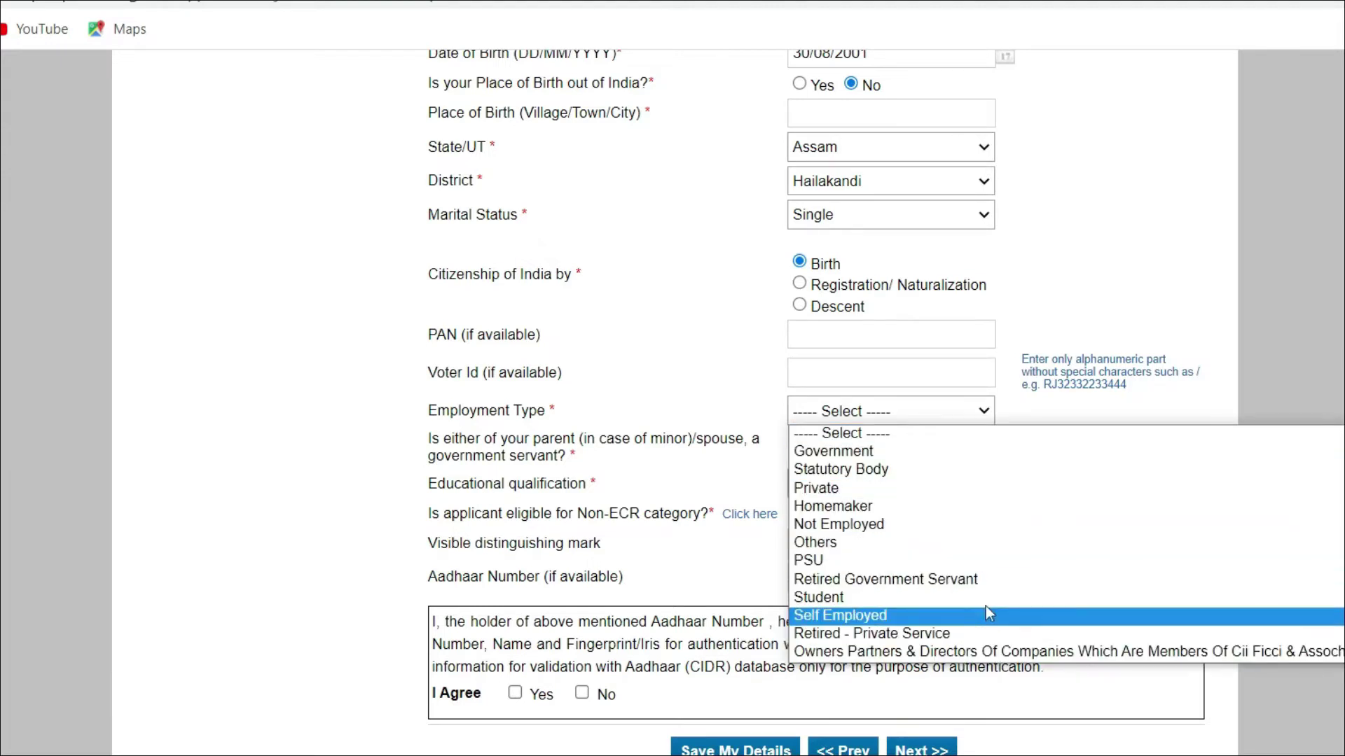
click(923, 488)
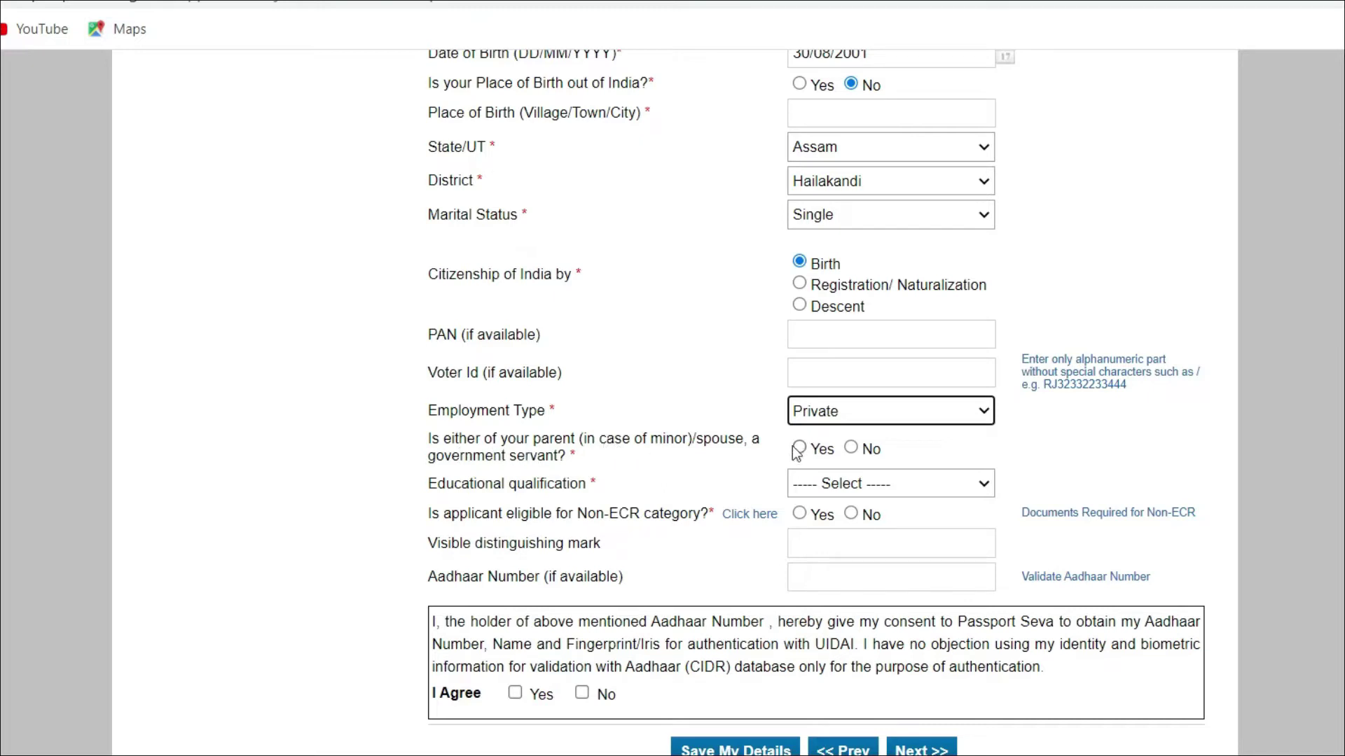
click(860, 451)
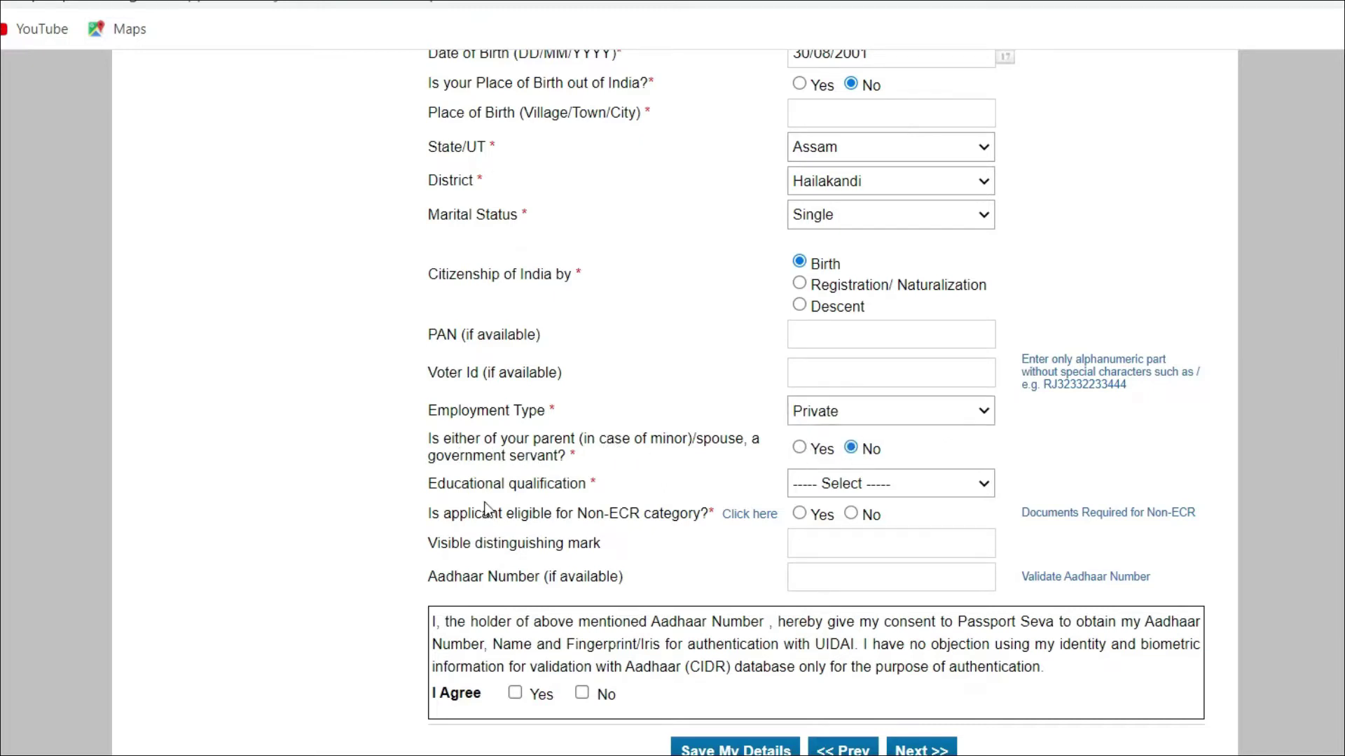
drag(442, 494, 595, 485)
click(627, 491)
Step: Set education to 10th Pass And Above, agree to Aadhaar consent, and continue to Family Details
click(957, 482)
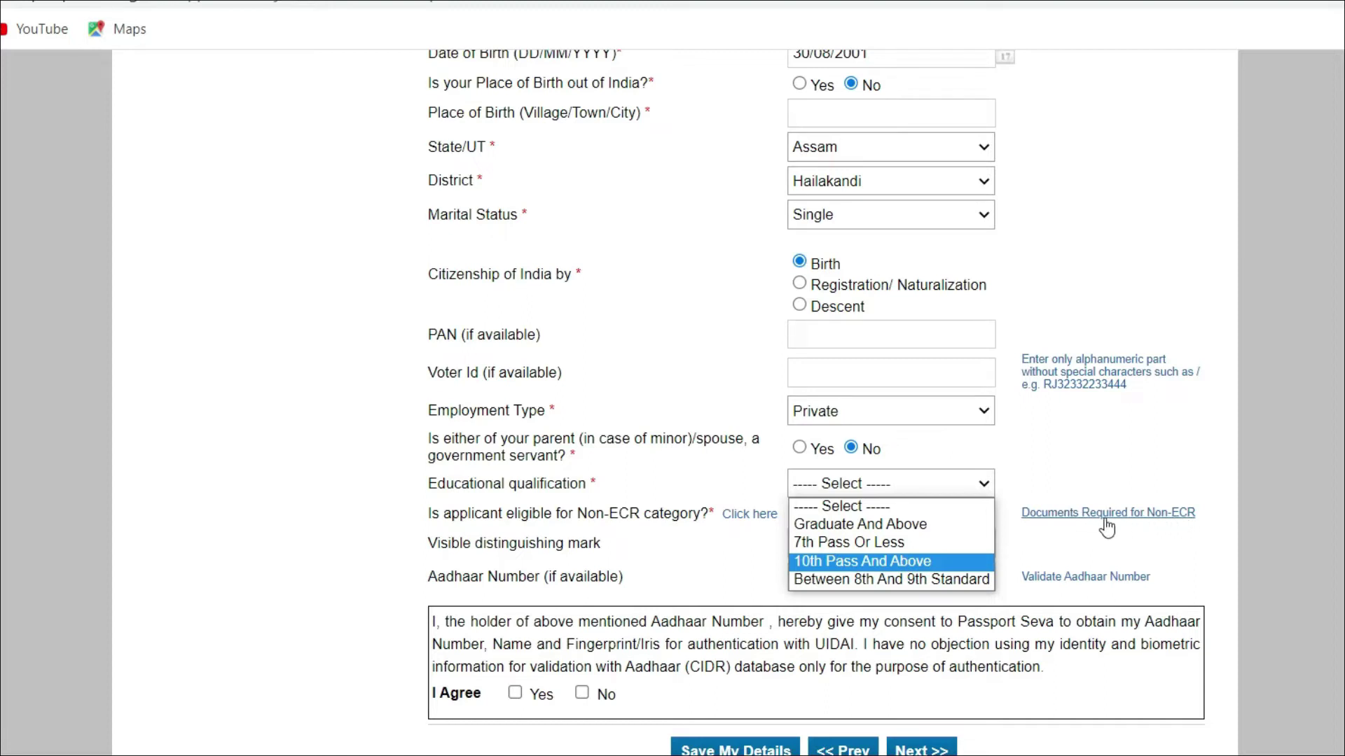
key(Return)
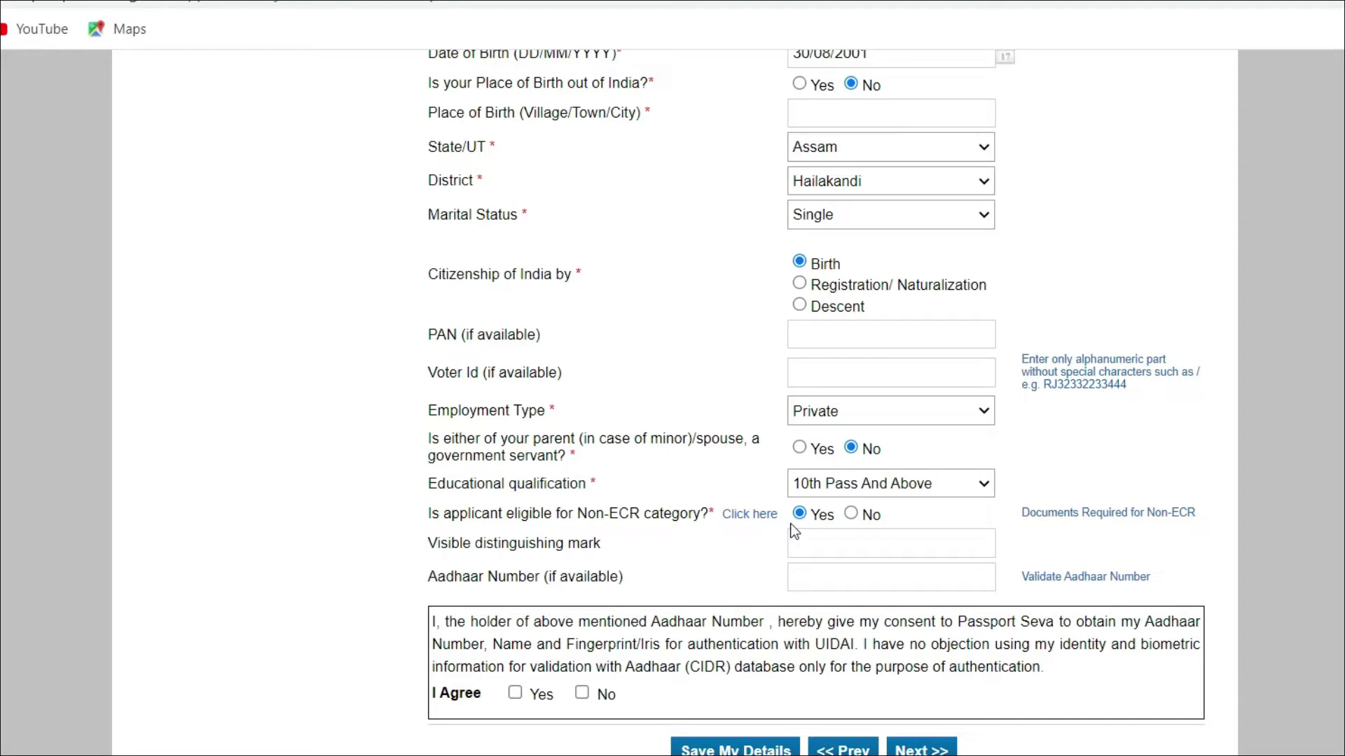
click(795, 575)
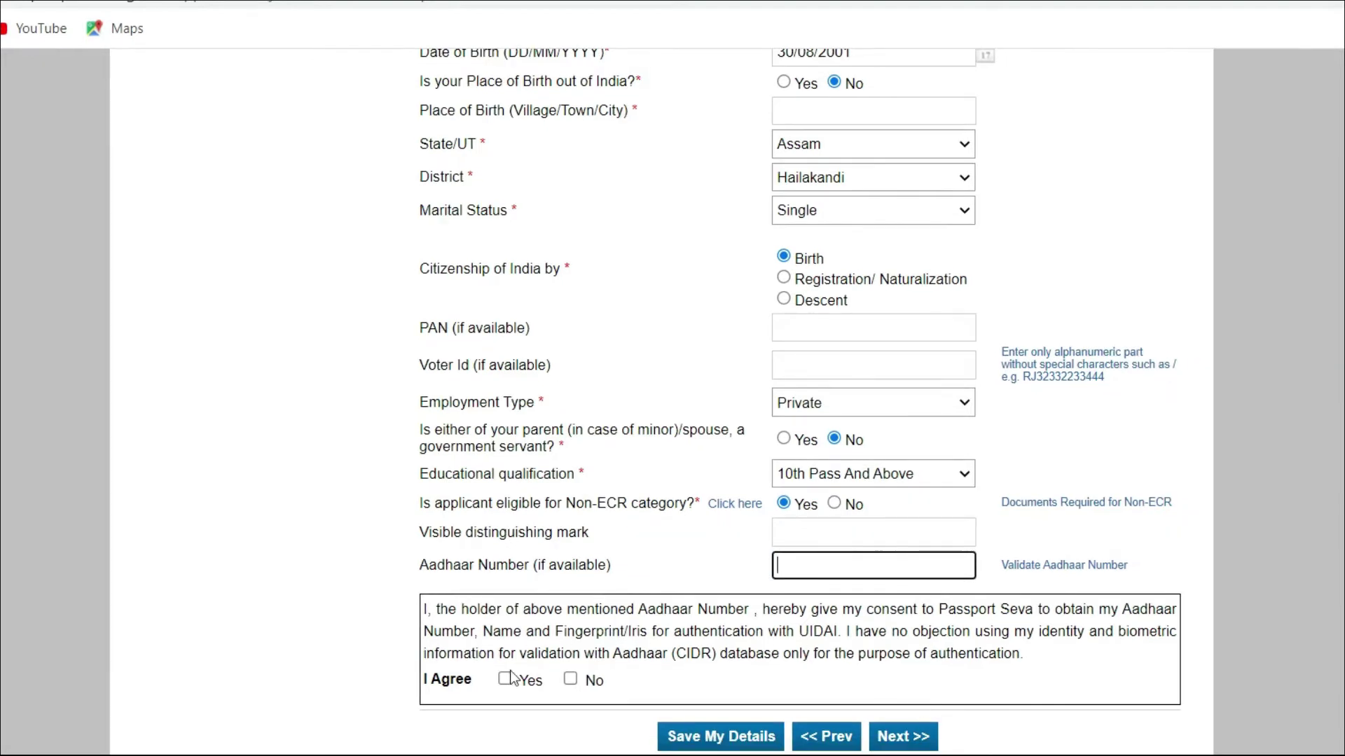
click(504, 679)
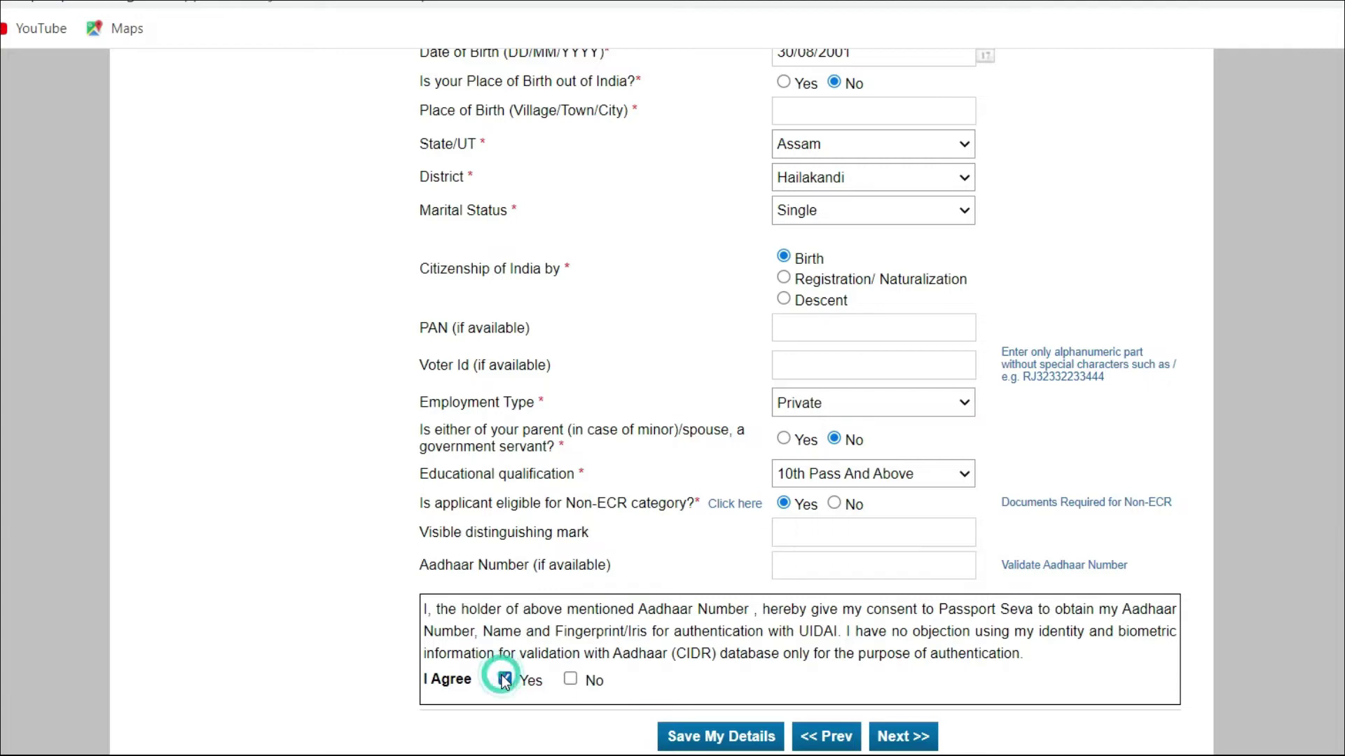
click(905, 737)
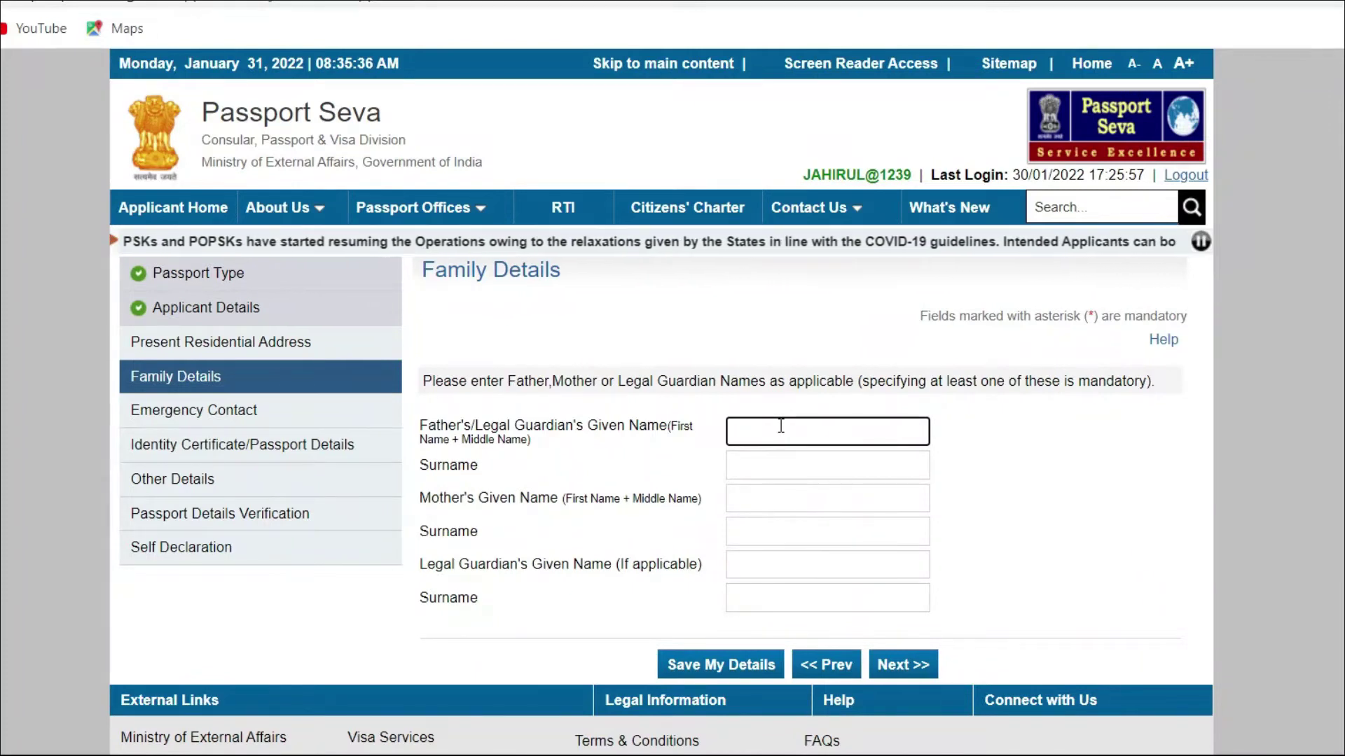
Step: Enter the mother's and legal guardian's names and continue to the address step
click(503, 505)
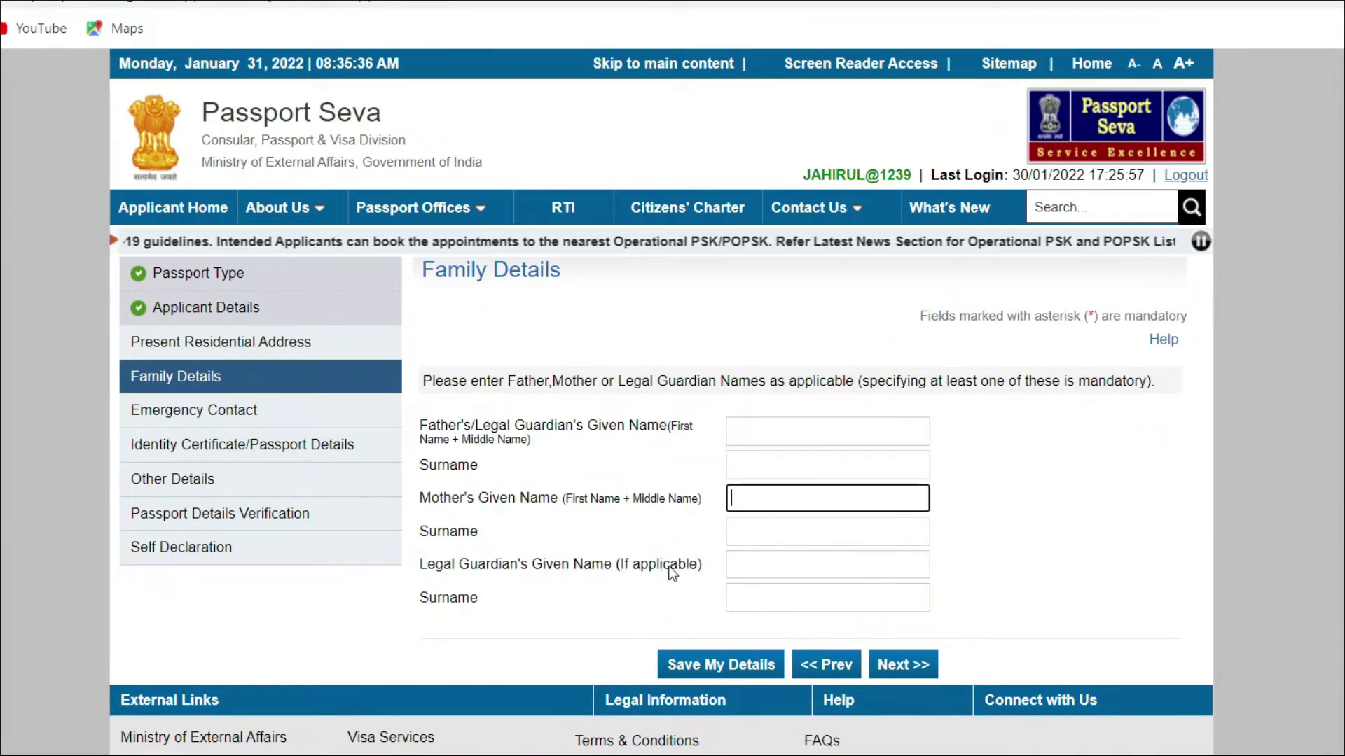
click(742, 567)
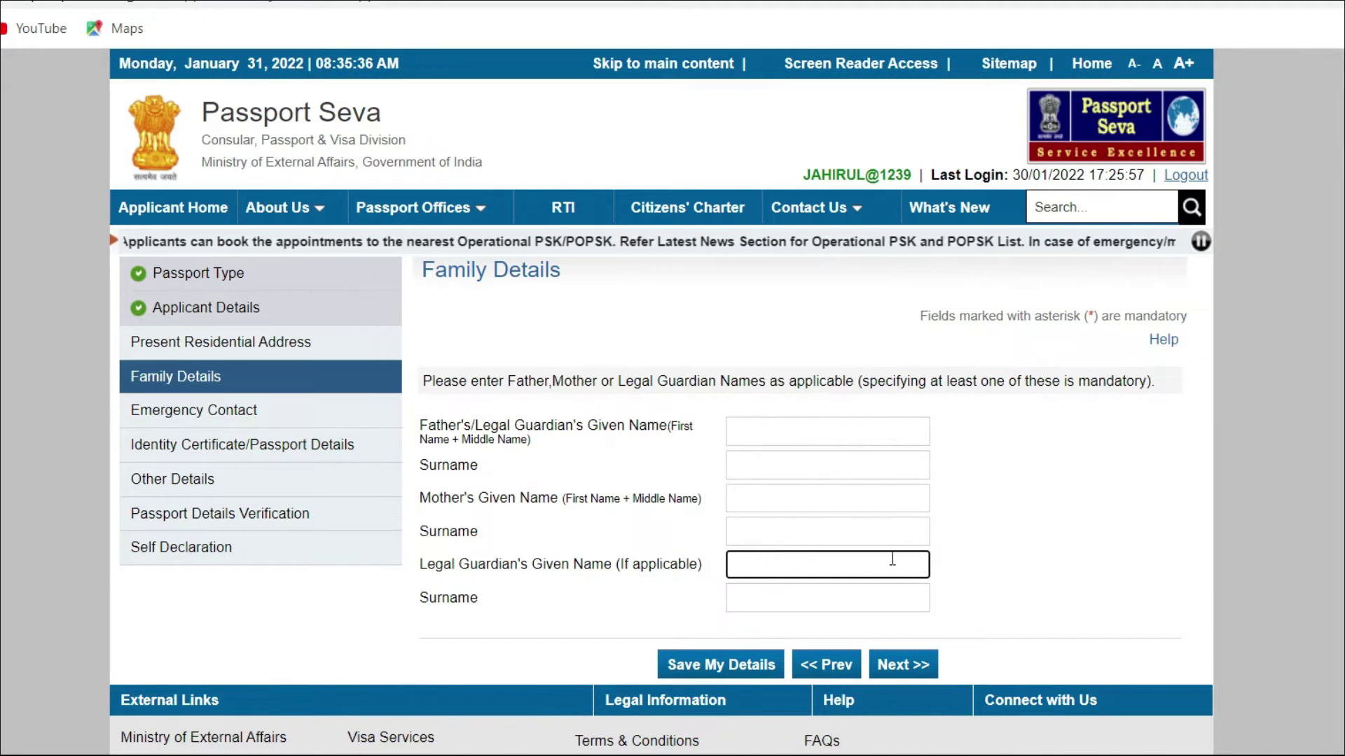
click(842, 595)
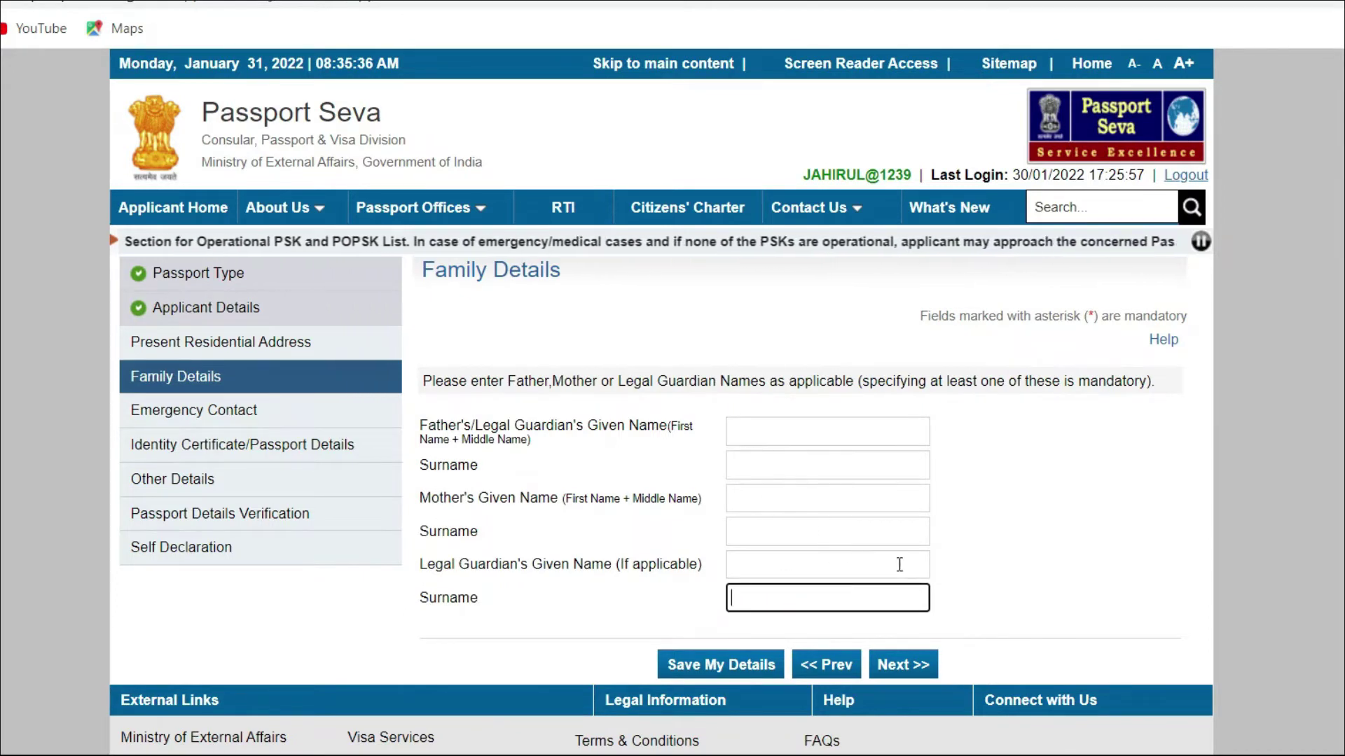
click(900, 674)
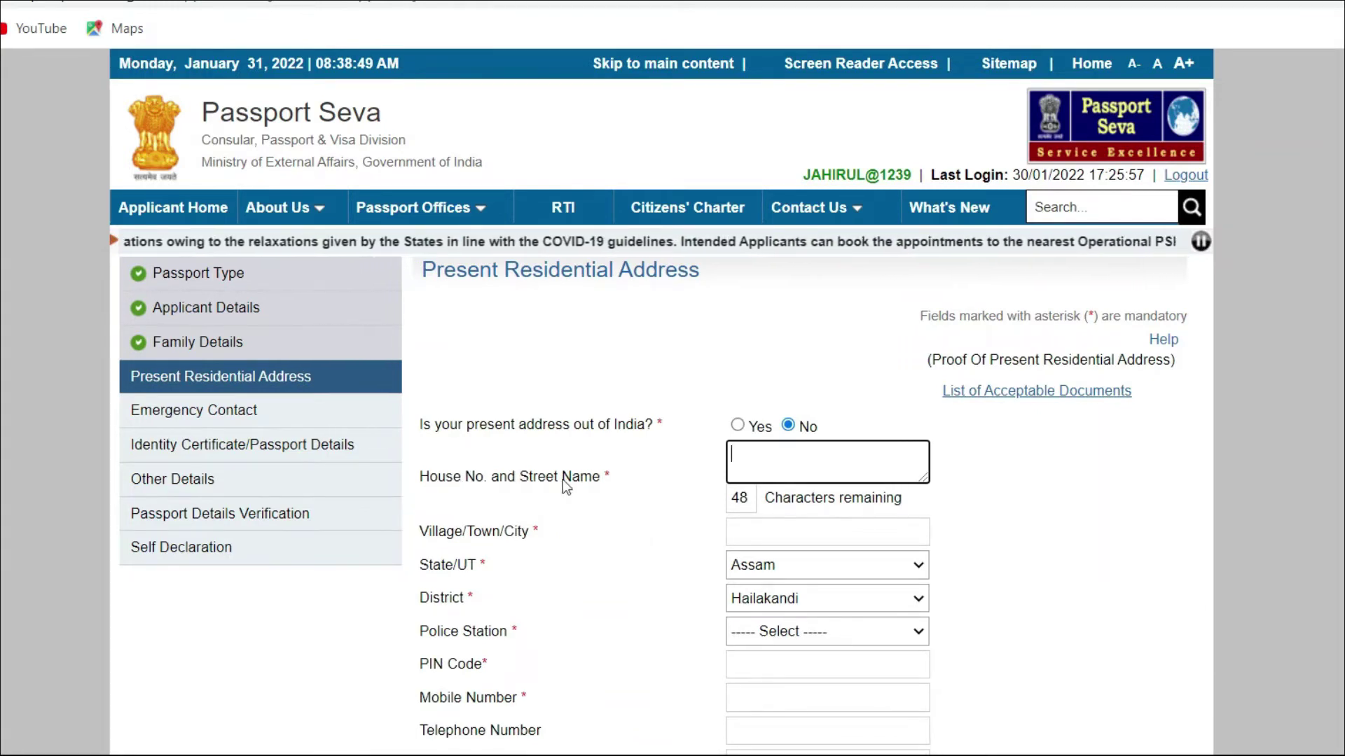
Step: Enter the present address house number, street, town, state and district
click(771, 459)
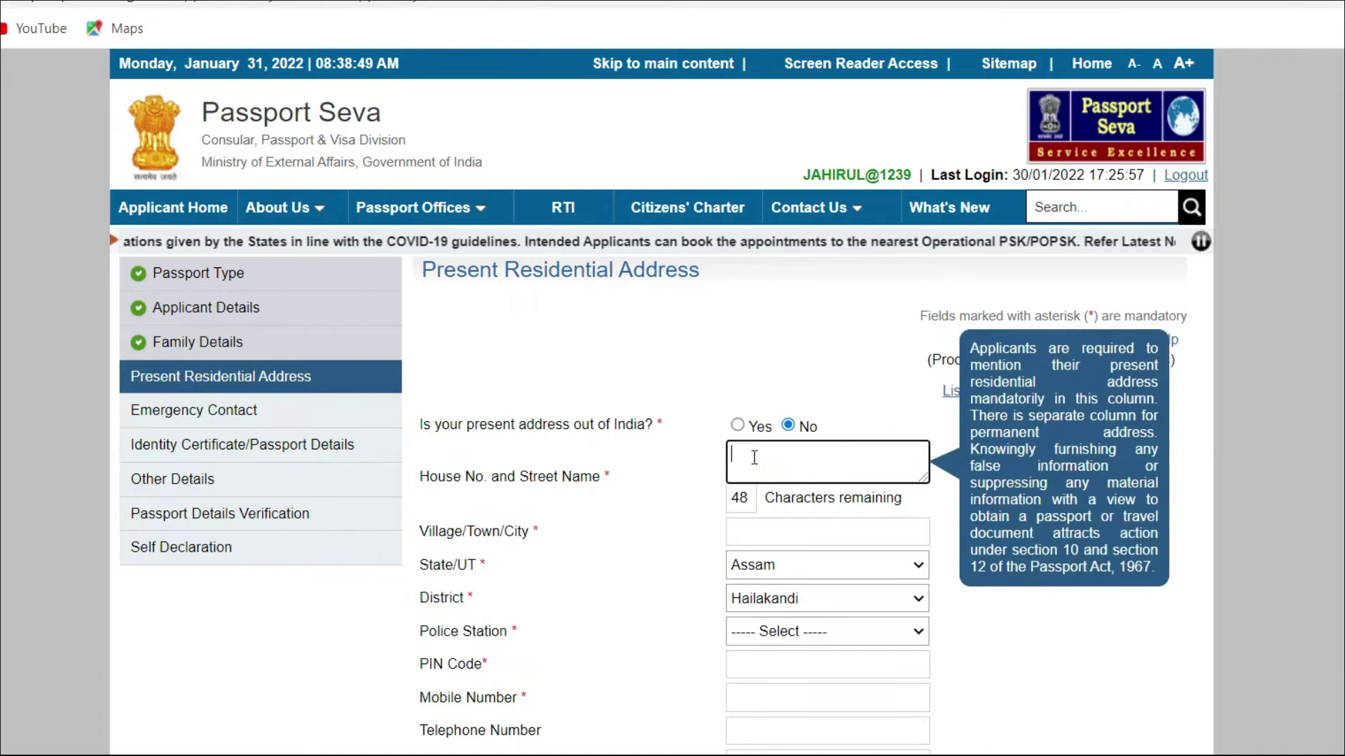
click(415, 540)
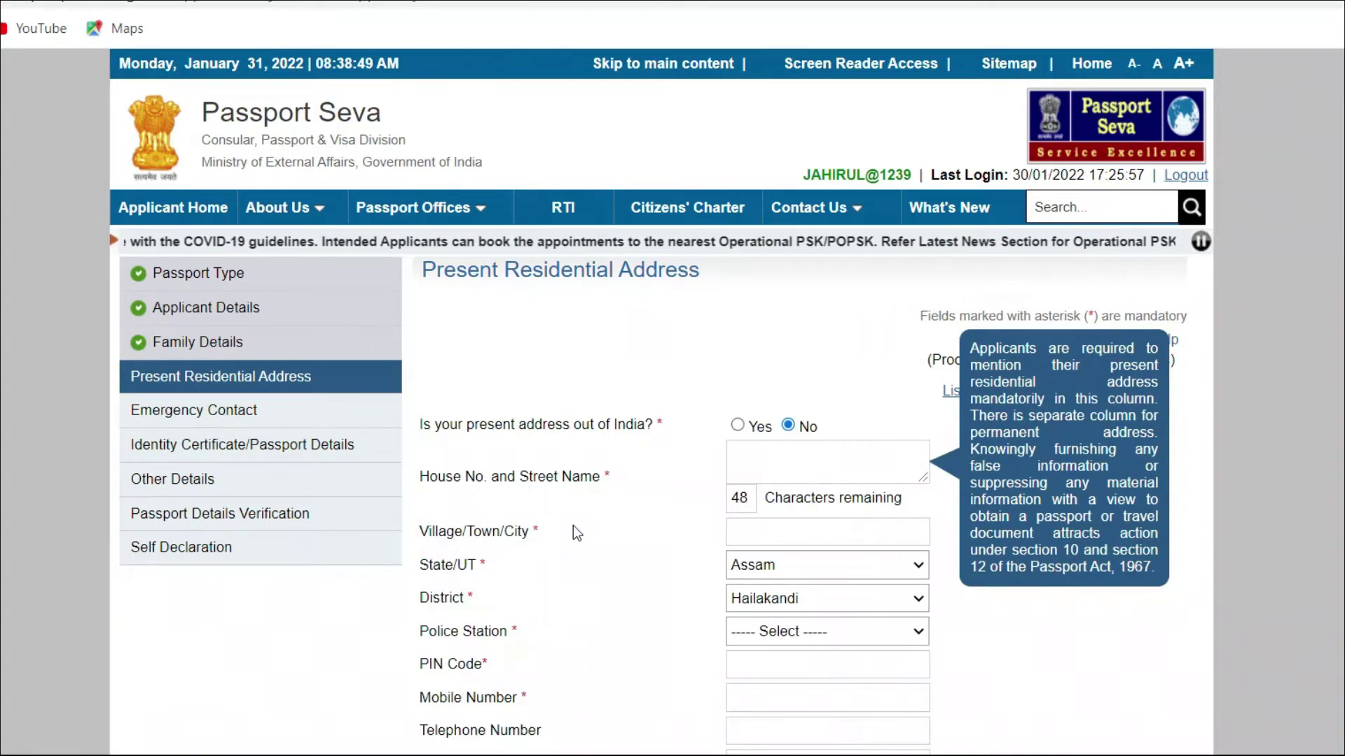
drag(475, 539, 556, 530)
click(805, 535)
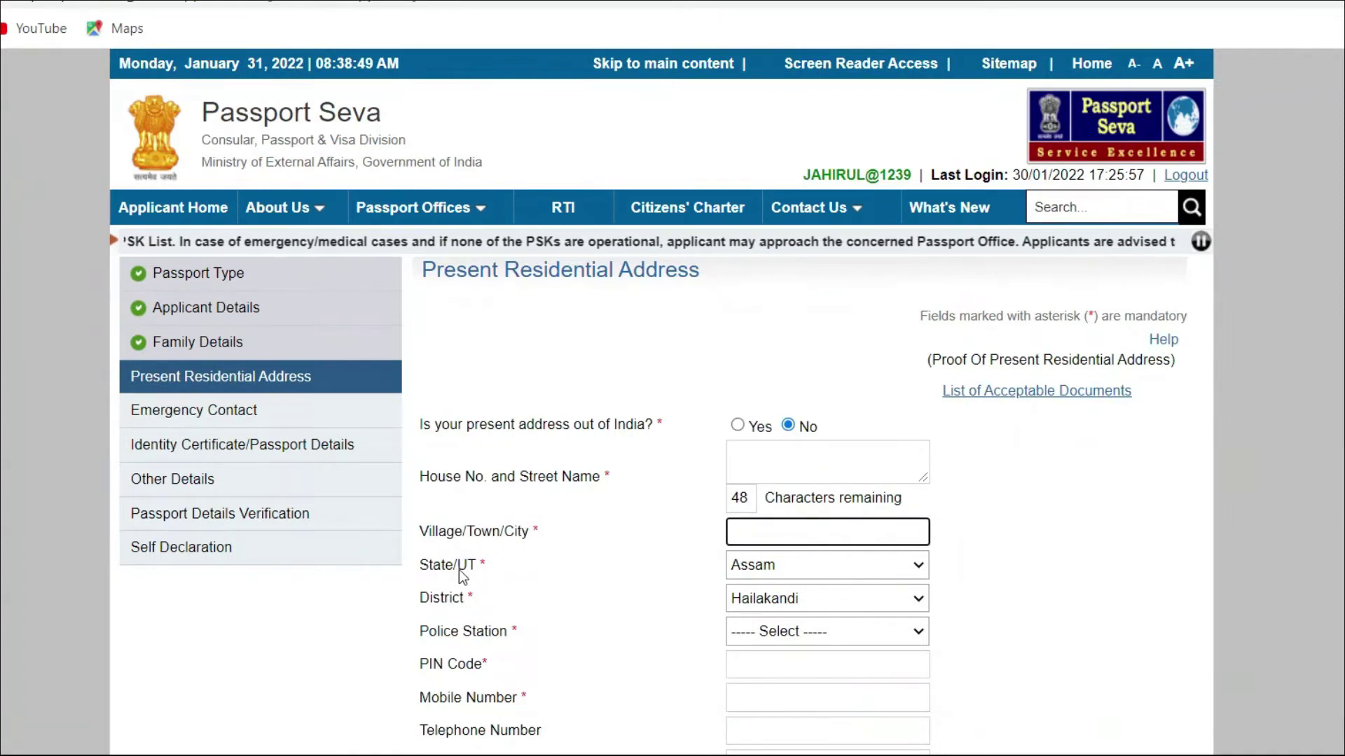
key(Tab)
drag(414, 594, 710, 602)
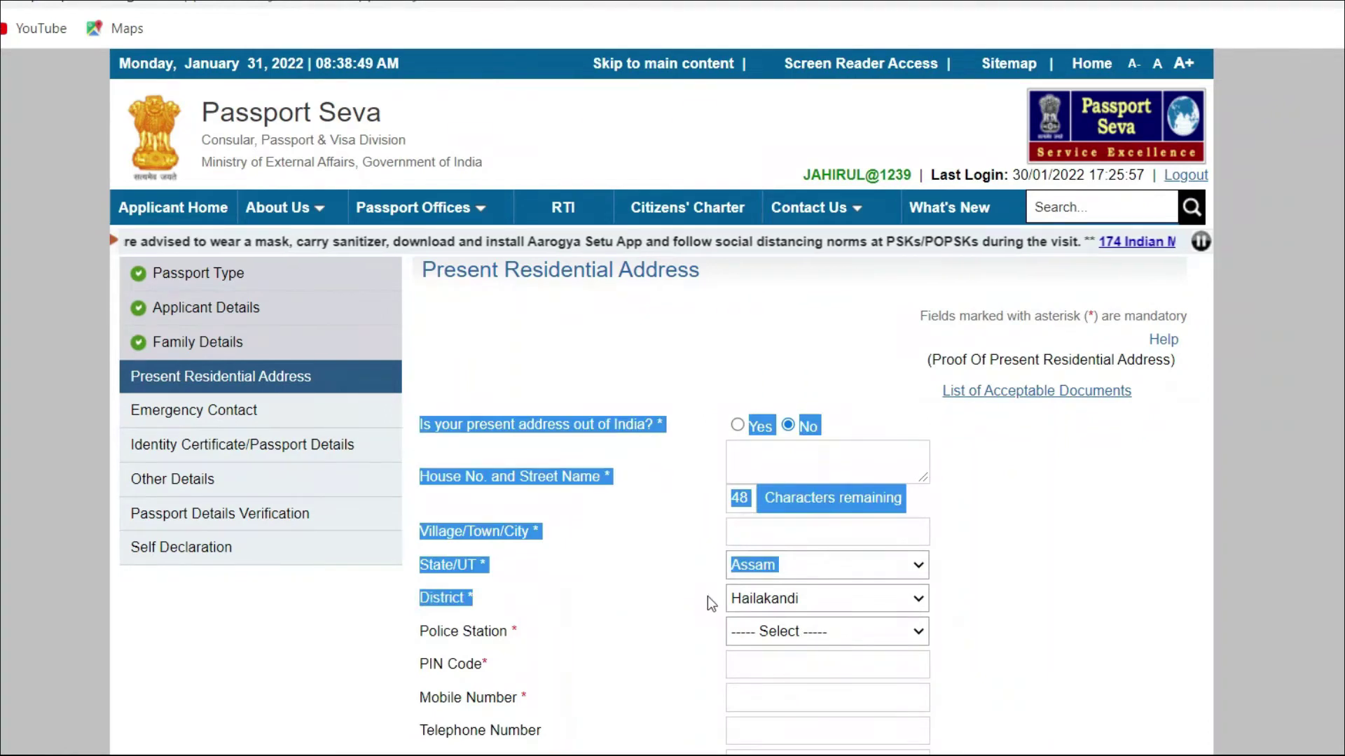
click(707, 595)
click(875, 595)
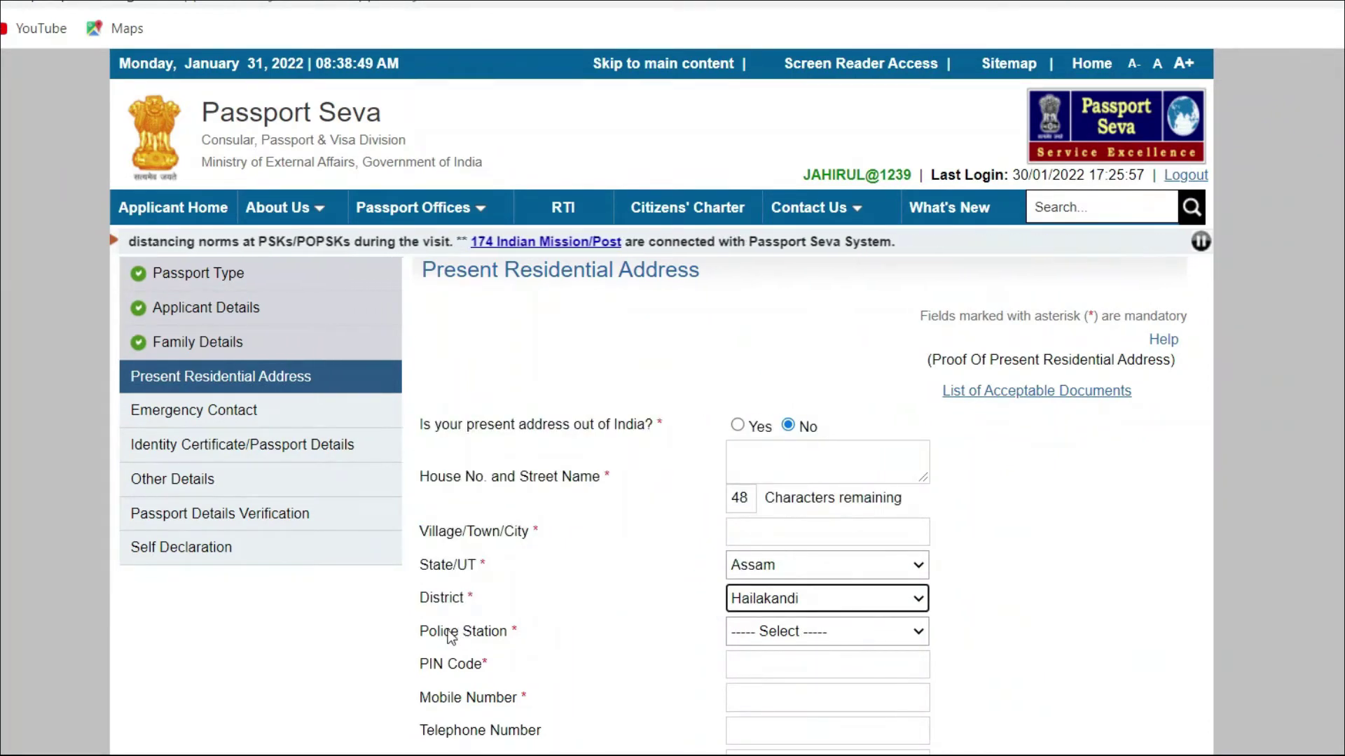
drag(438, 629, 488, 632)
Step: Choose Algapur as the police station and enter the PIN code and mobile number
click(882, 637)
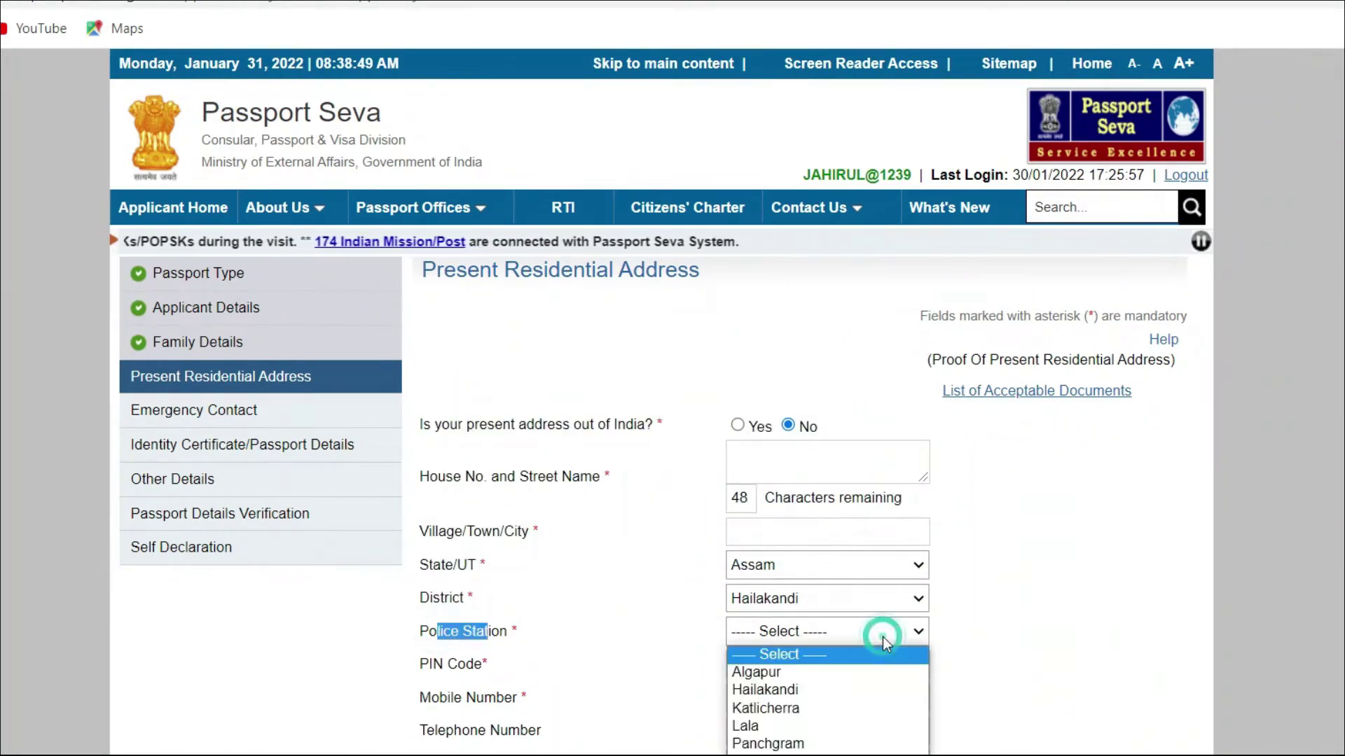
click(846, 678)
click(776, 674)
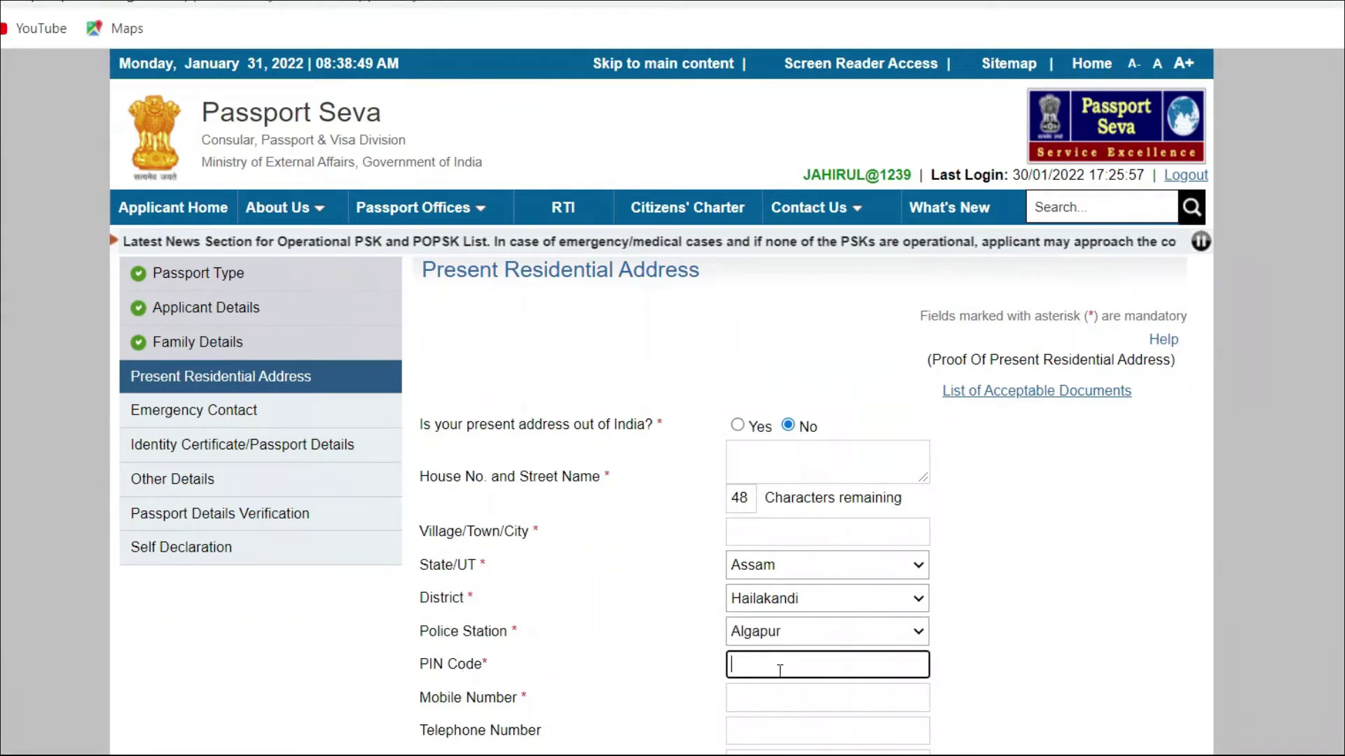
click(788, 699)
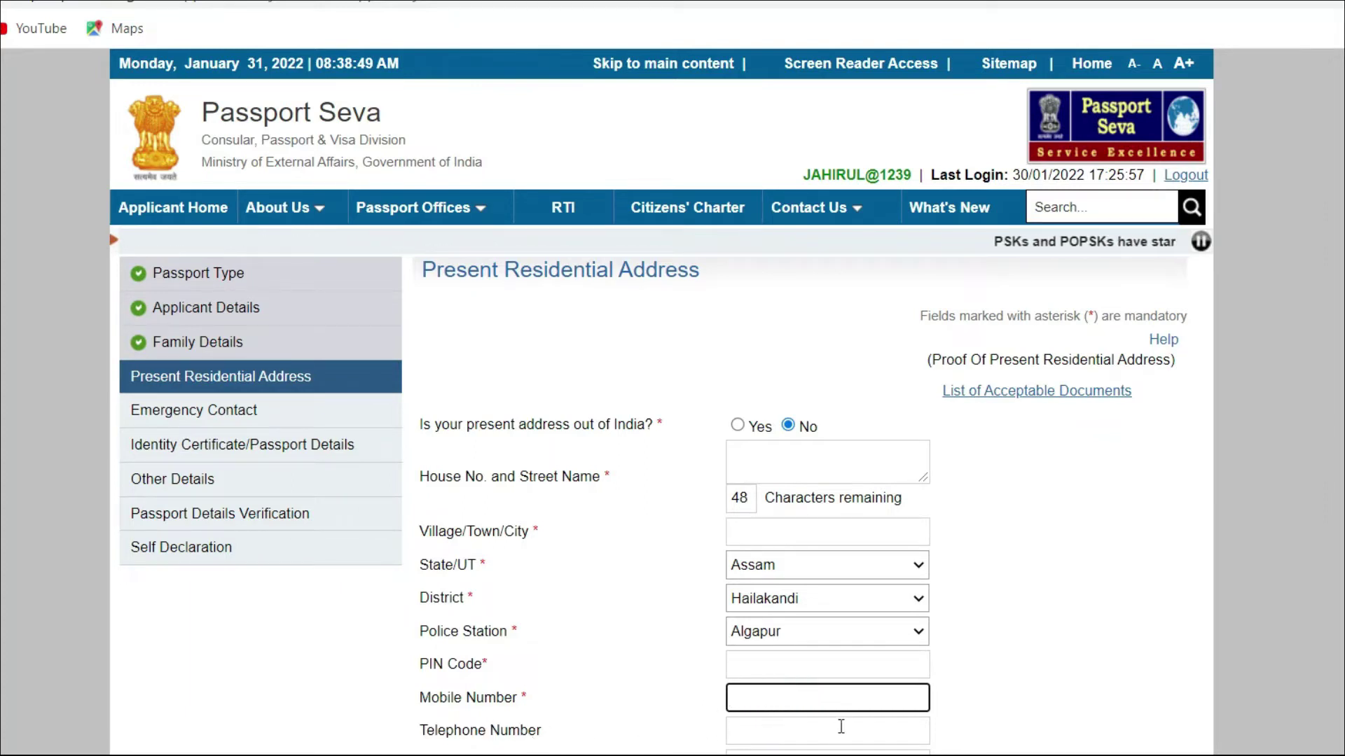
scroll(759, 704, down, 5)
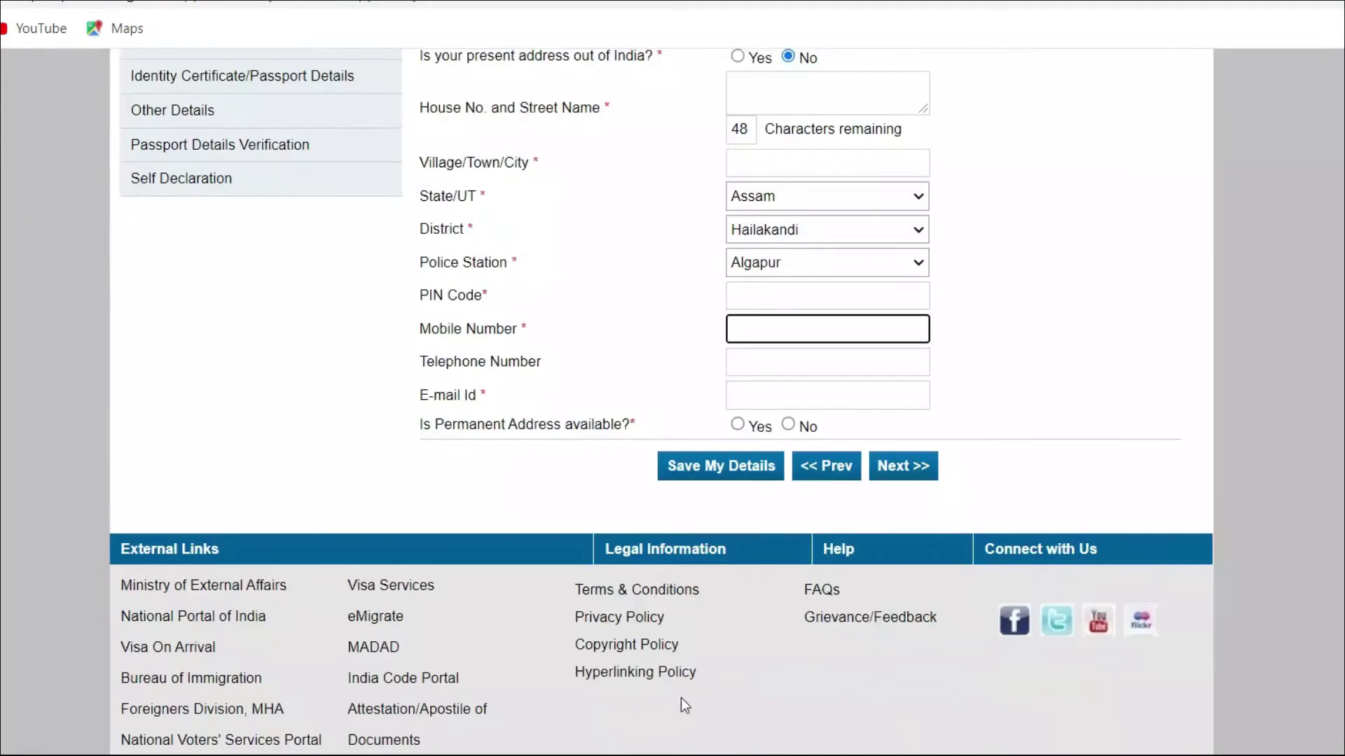
scroll(547, 461, up, 3)
Step: Enter the e-mail, set permanent address same as present, and save, acknowledging the RPO notice
click(751, 582)
click(418, 611)
drag(419, 615, 623, 620)
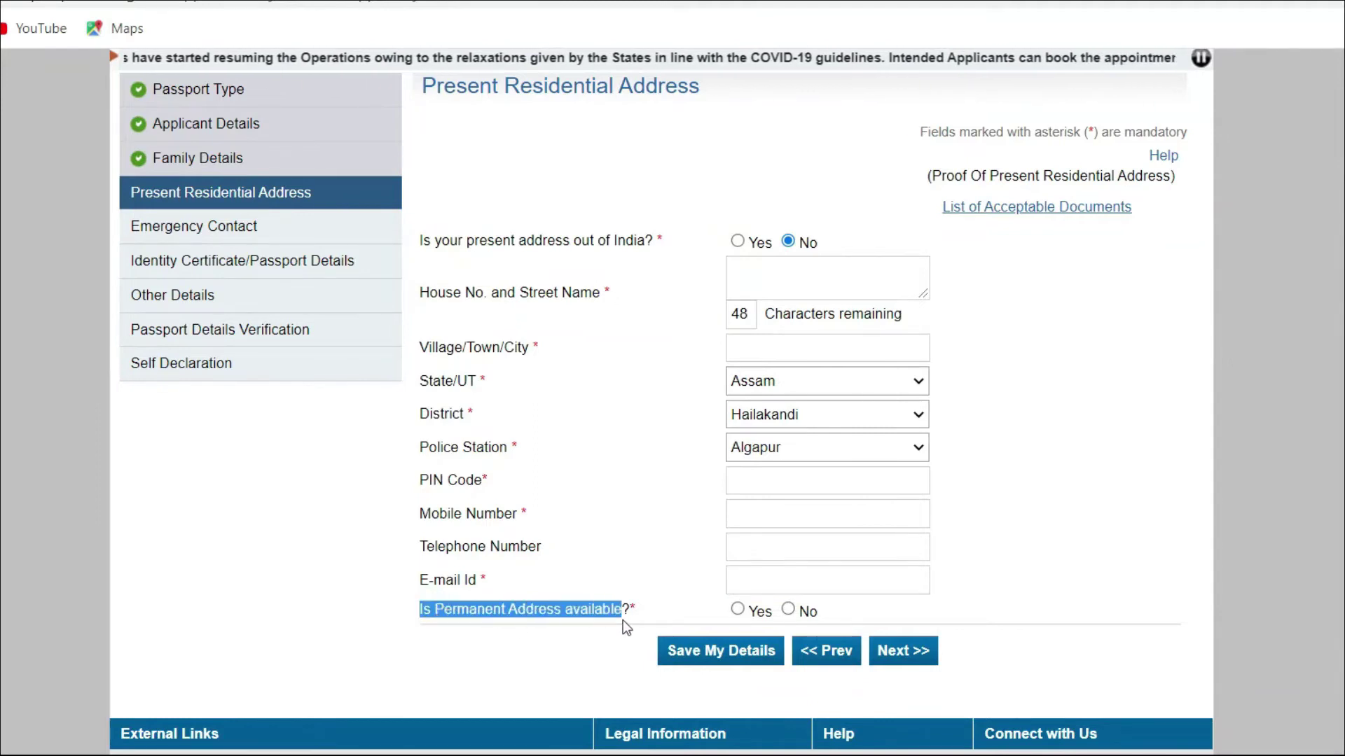
click(672, 616)
click(738, 610)
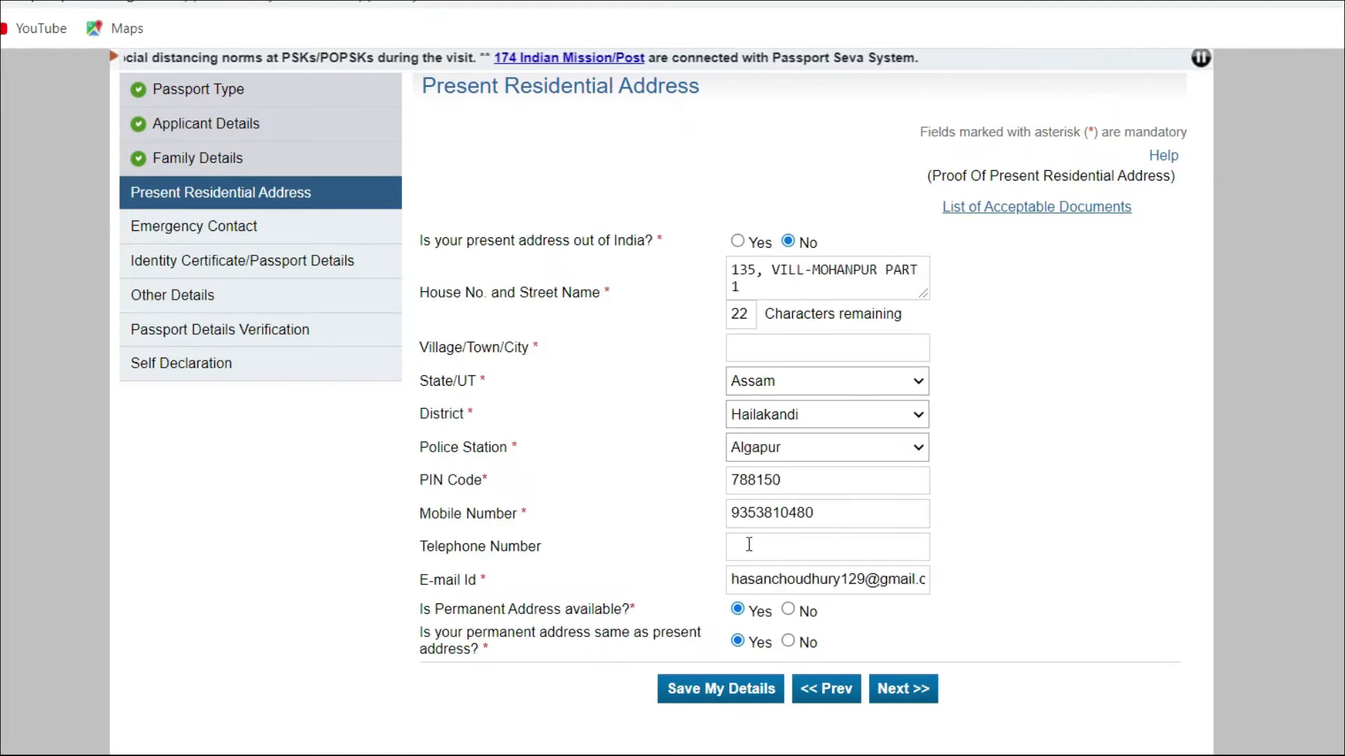
click(922, 689)
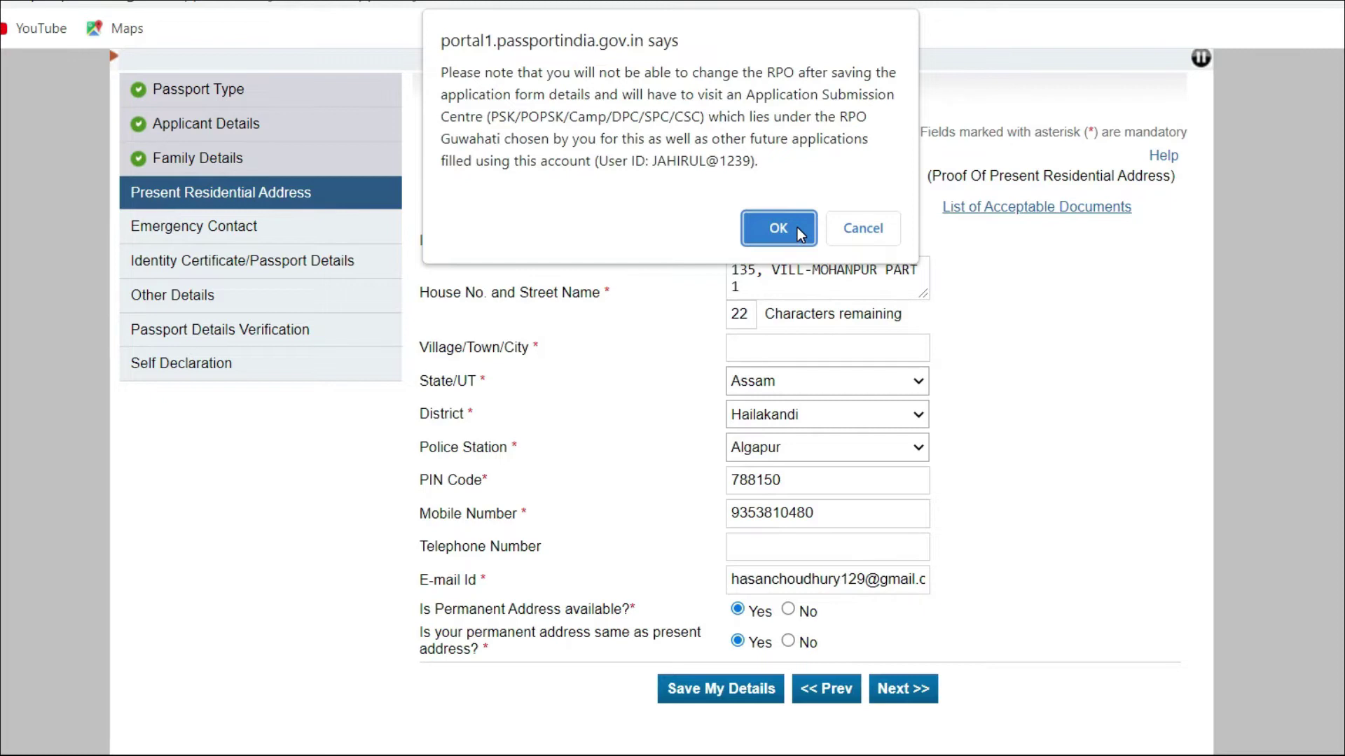
click(797, 228)
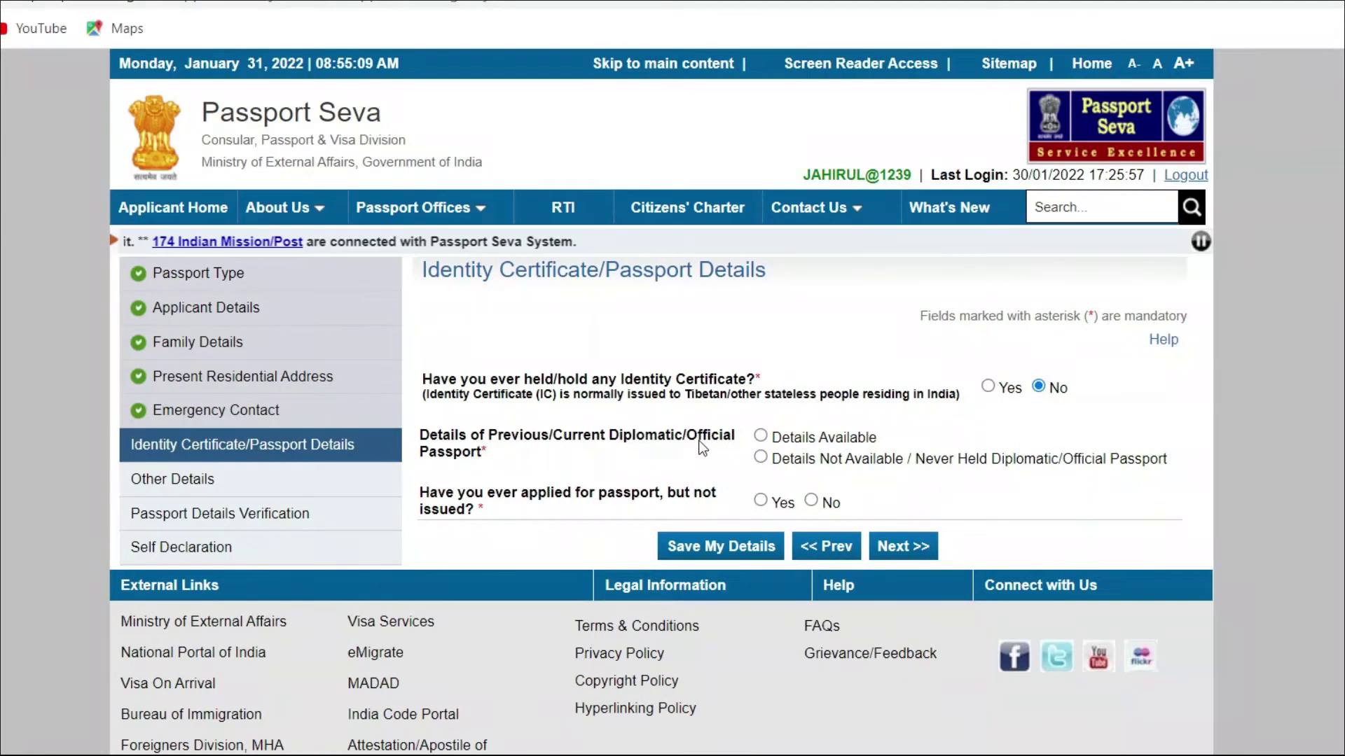
Step: Answer No to holding an official passport and to an unissued application, then continue
click(762, 458)
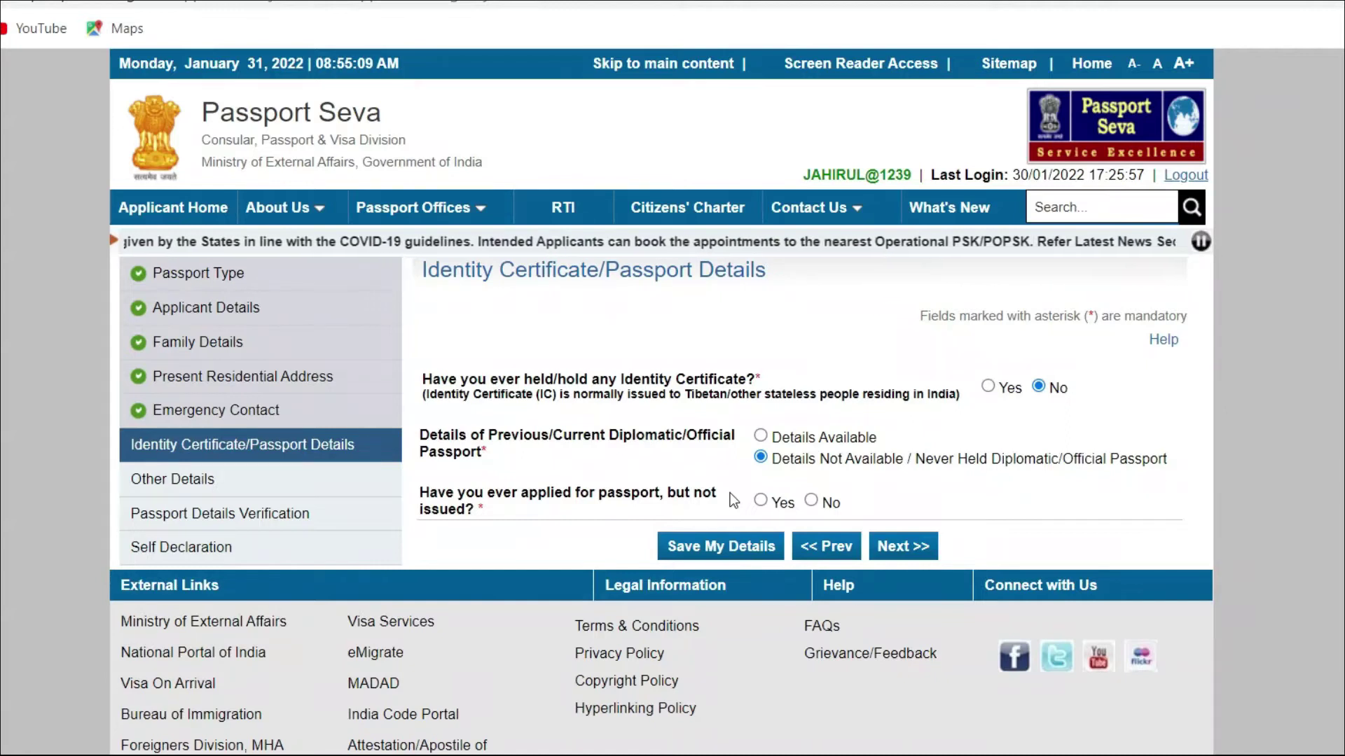
click(830, 503)
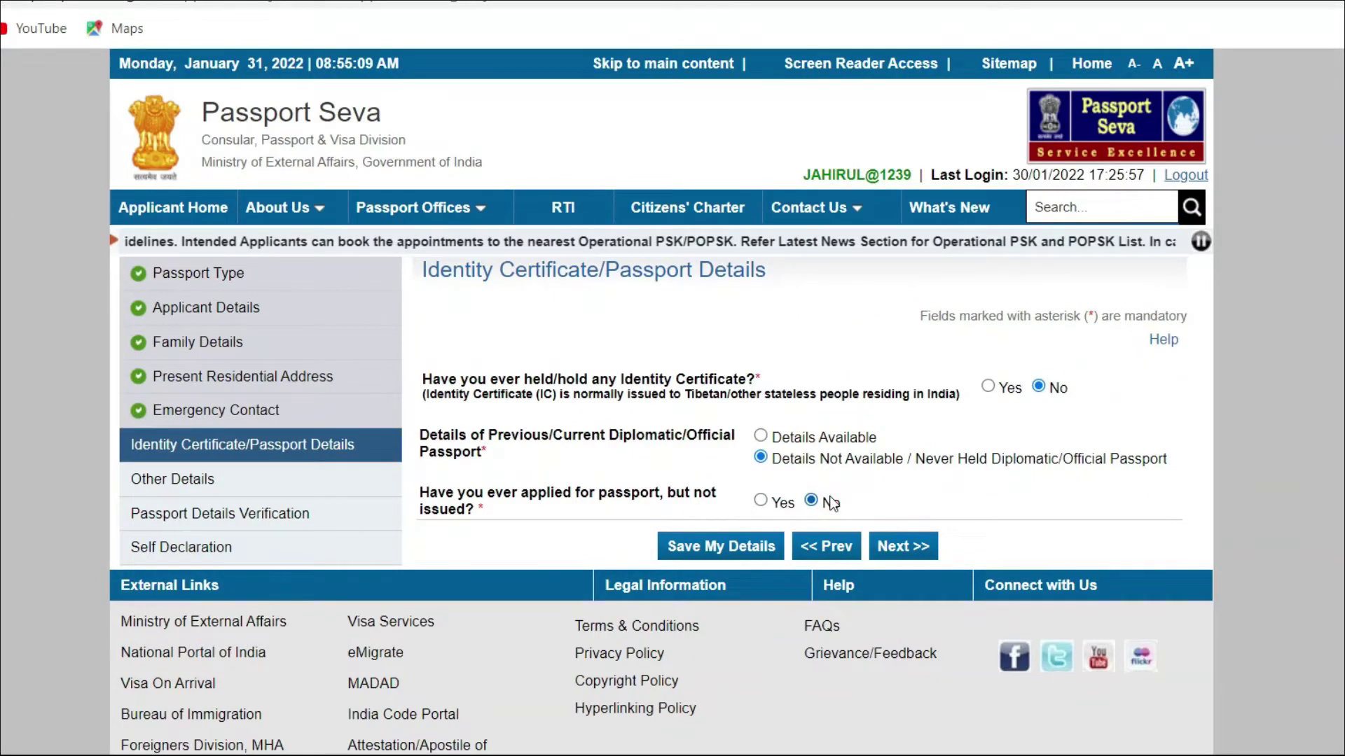
click(903, 546)
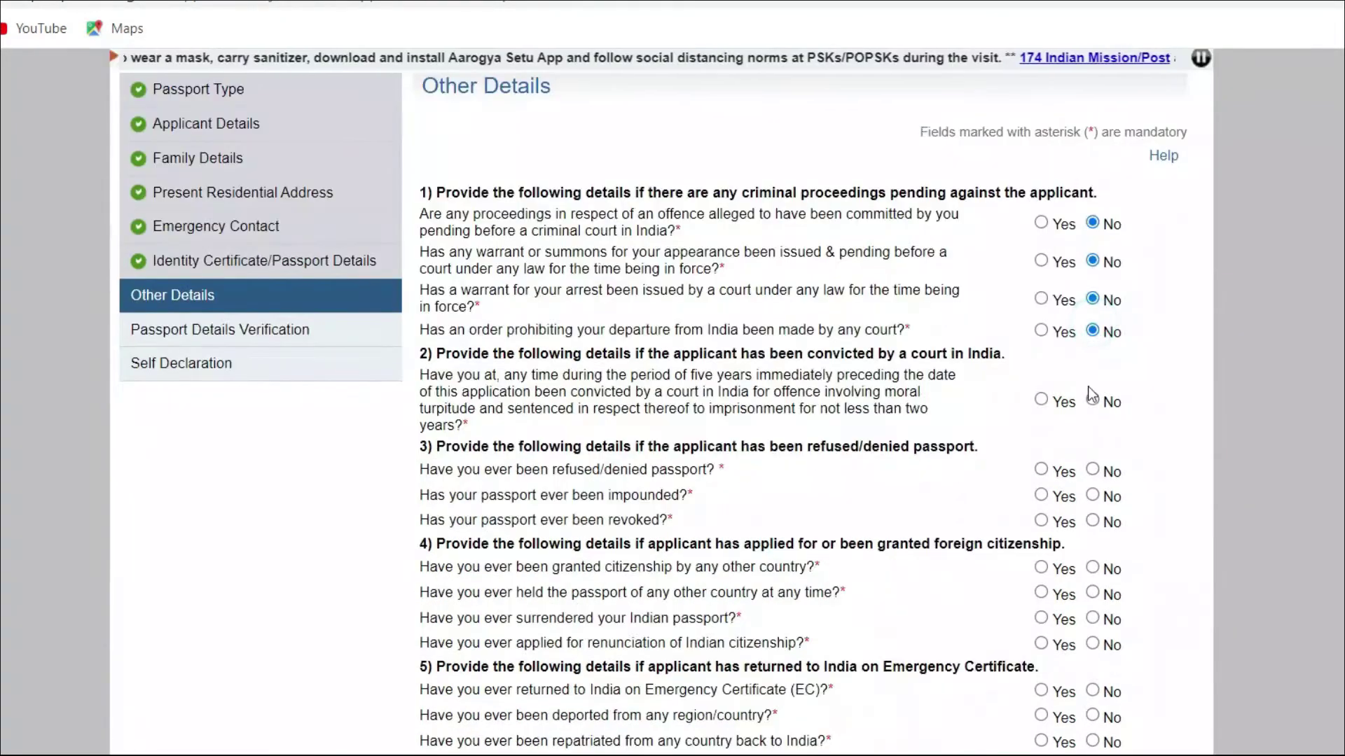
click(1092, 399)
click(1092, 469)
click(1093, 495)
click(1093, 520)
click(1093, 567)
click(1092, 593)
click(1093, 618)
click(1093, 643)
click(1092, 690)
click(1093, 741)
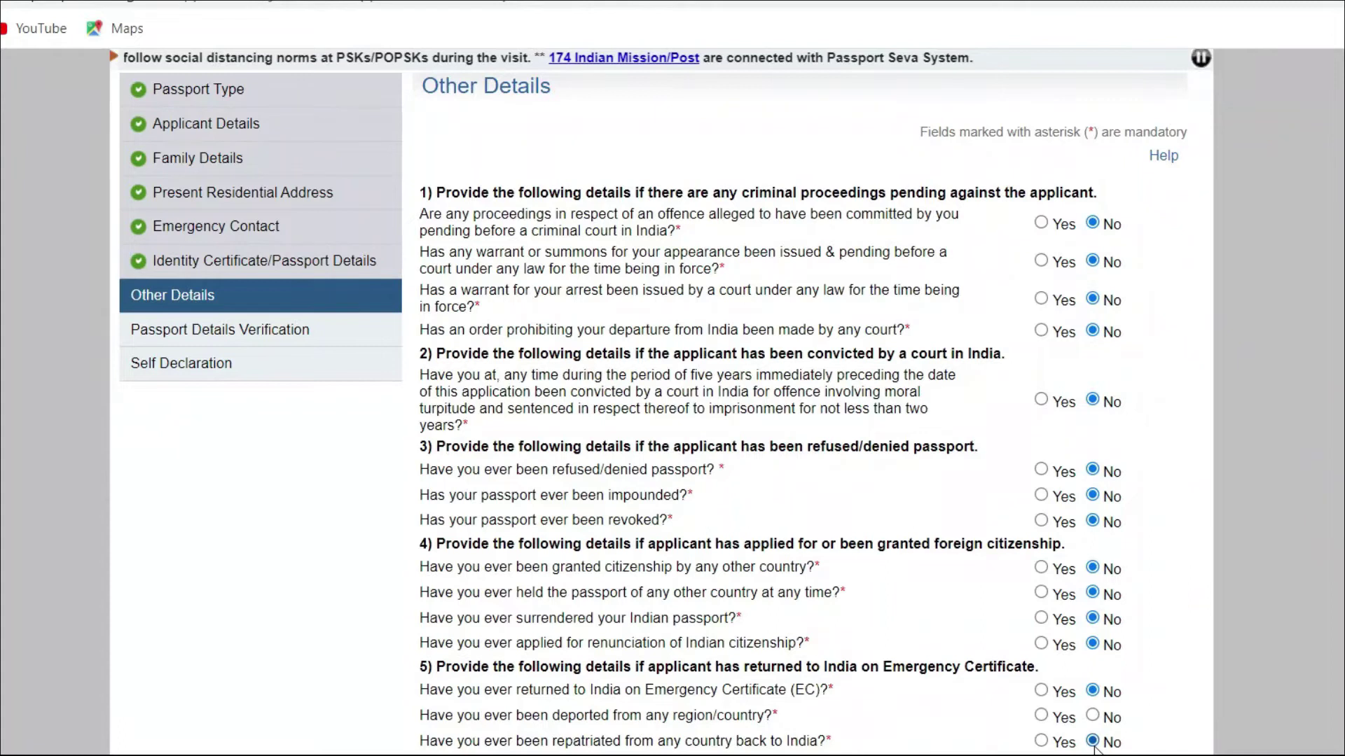
click(1092, 715)
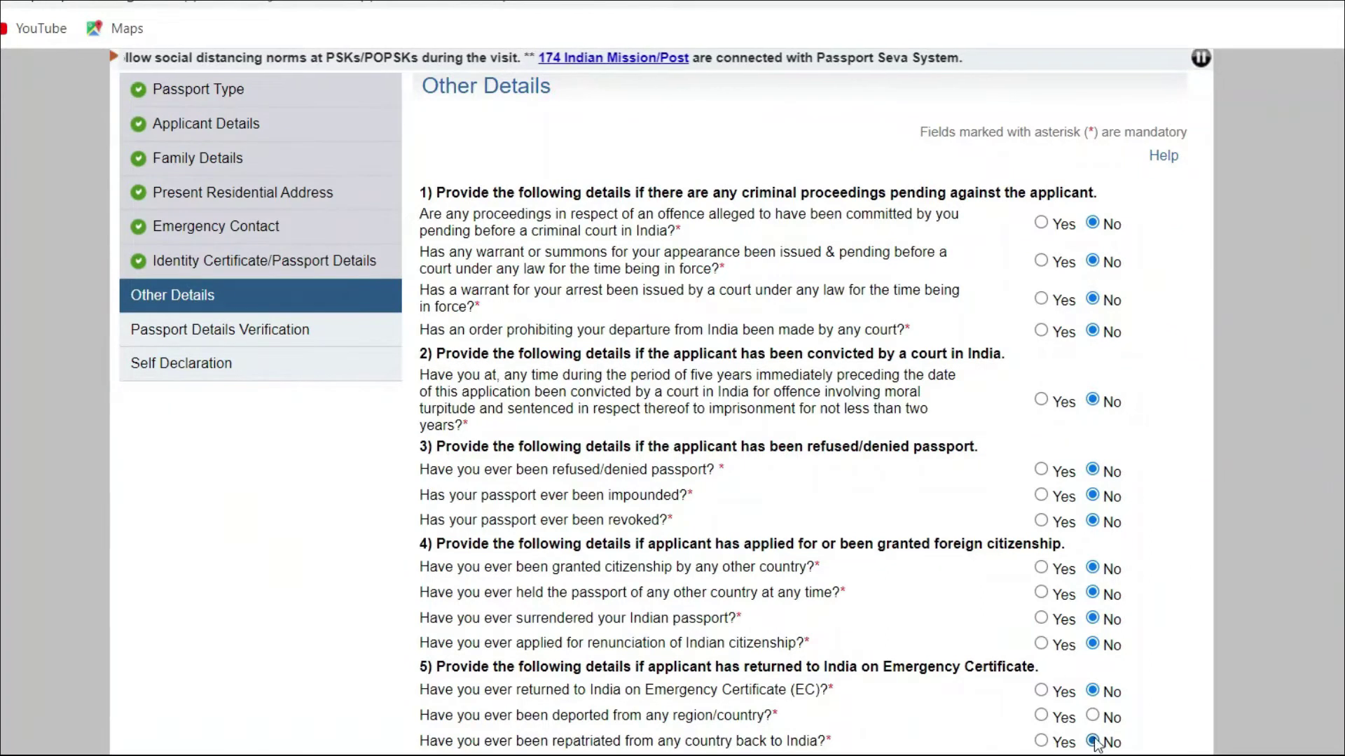
scroll(1015, 700, down, 3)
click(908, 686)
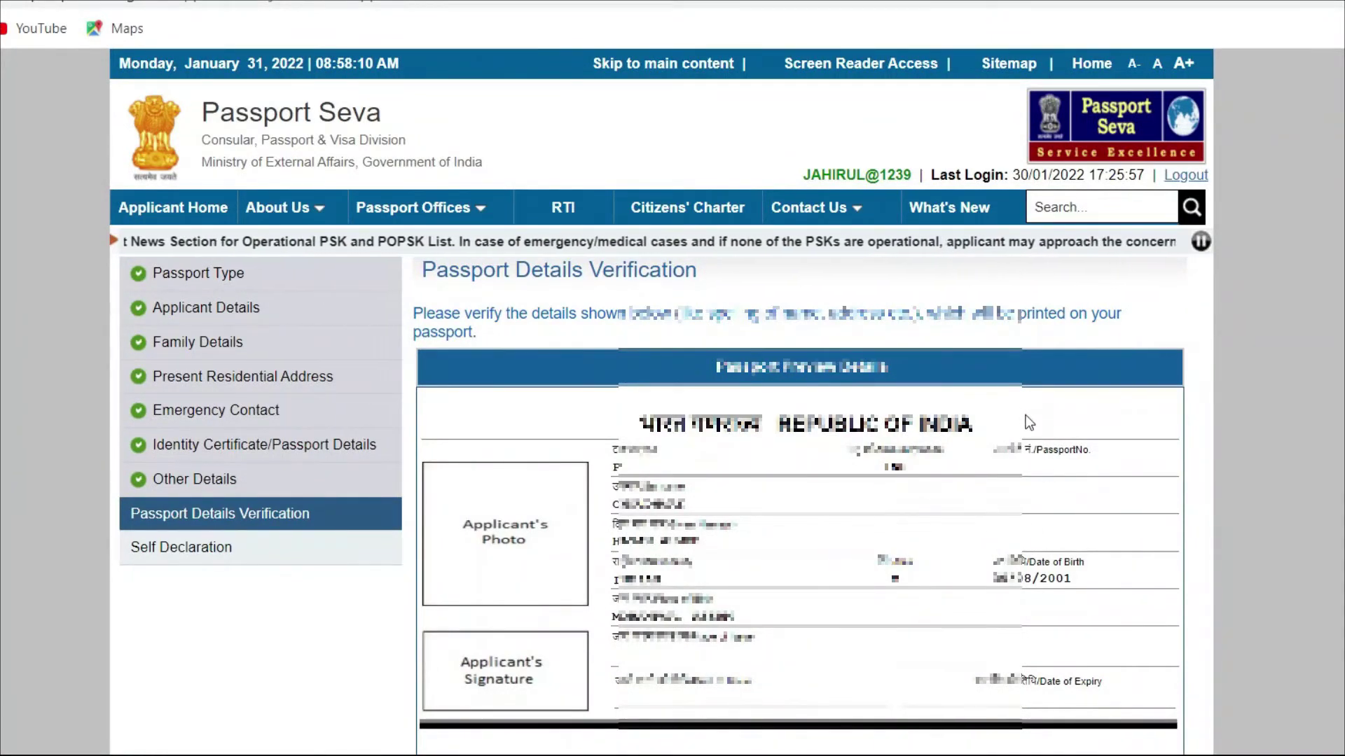
Step: Continue to Self Declaration and choose Aadhaar Card/E-Aadhaar as proof of birth
scroll(1029, 423, down, 10)
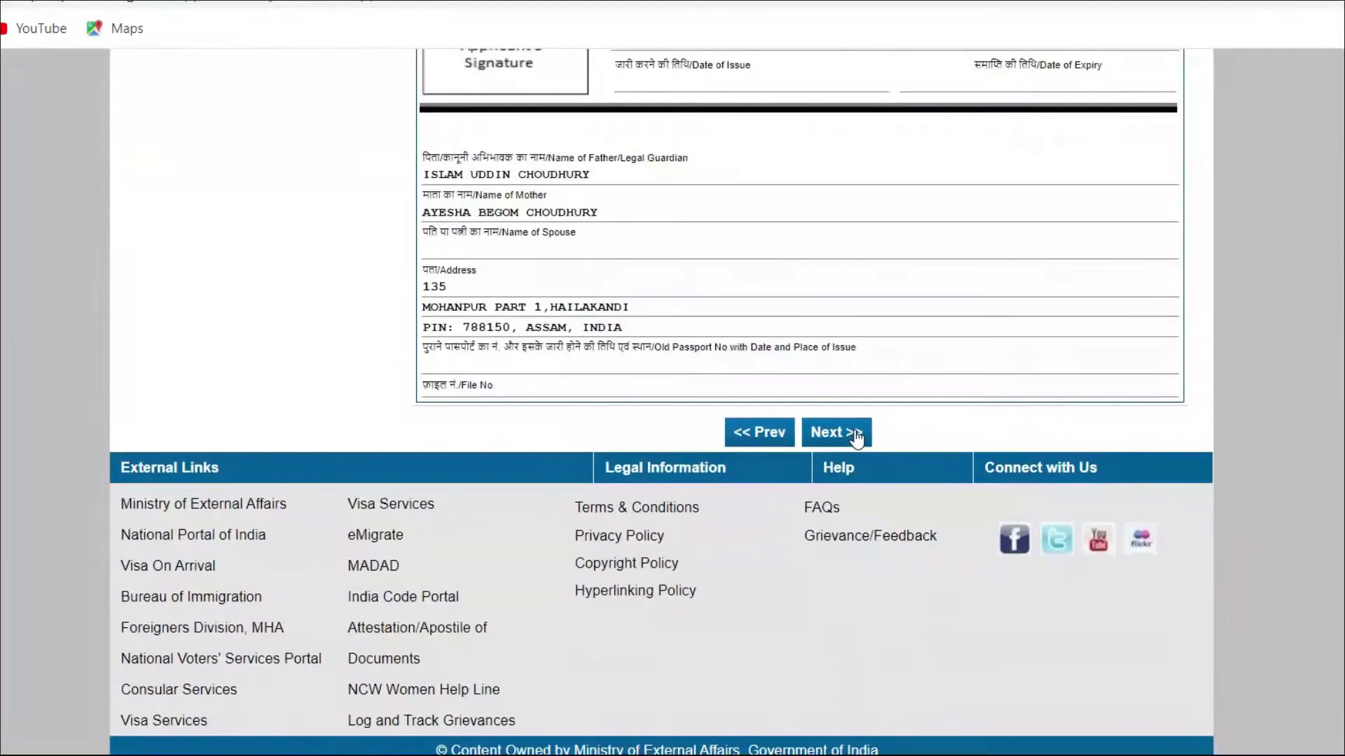
click(848, 435)
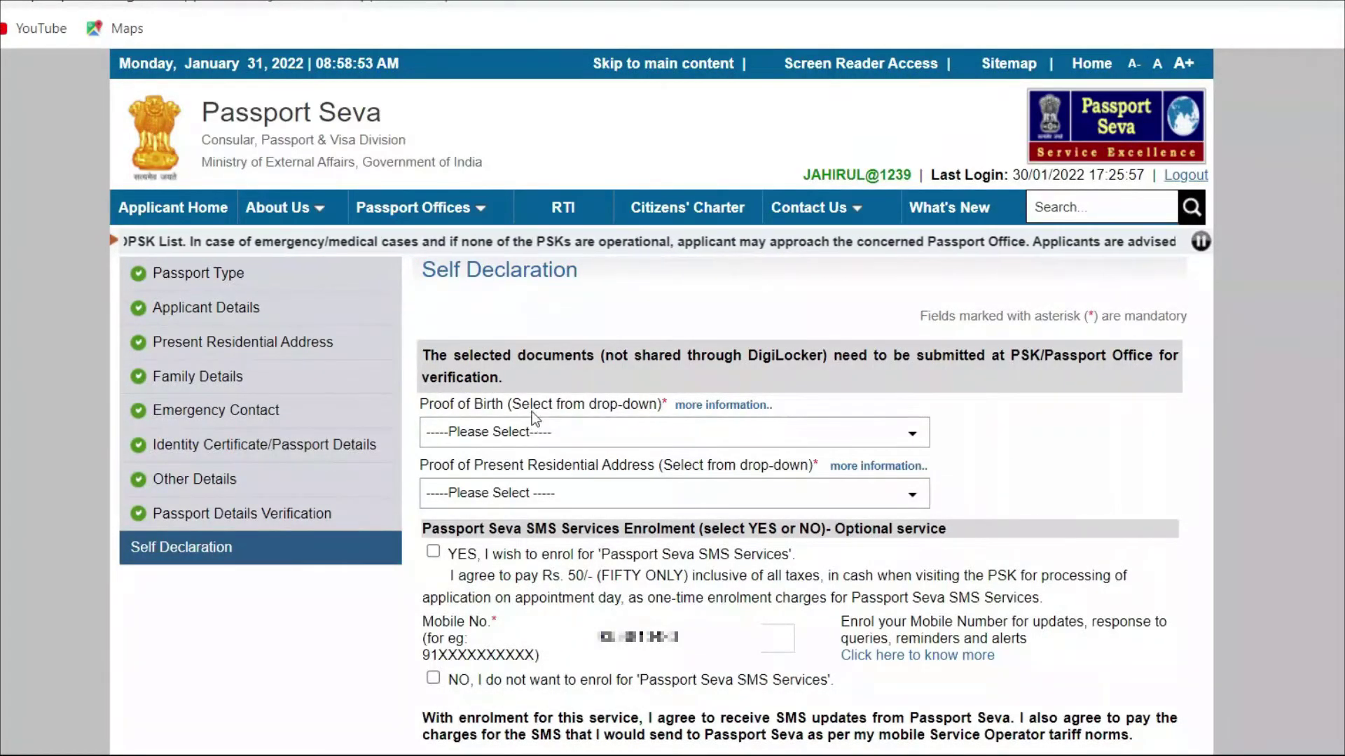
click(856, 433)
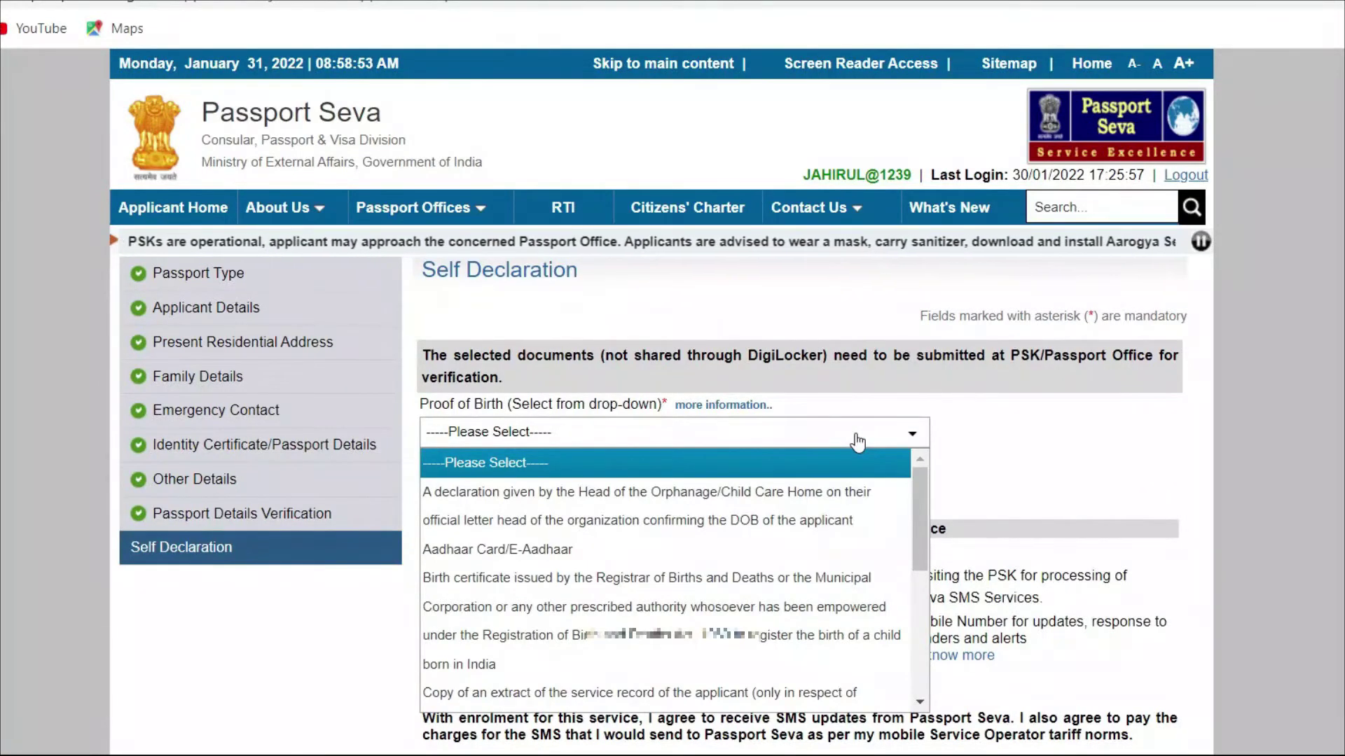
click(760, 549)
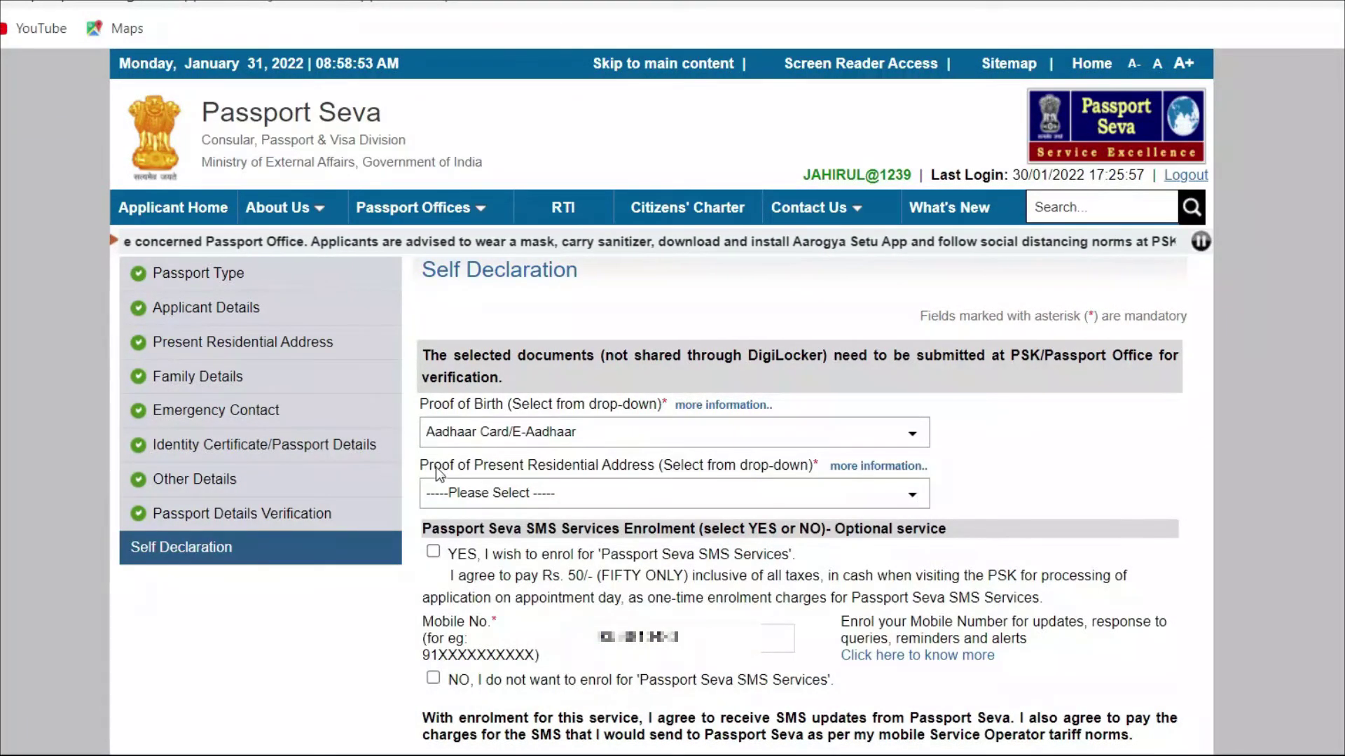
Step: Choose Aadhaar Card (Address Proof) as address proof and opt in to SMS updates
click(796, 517)
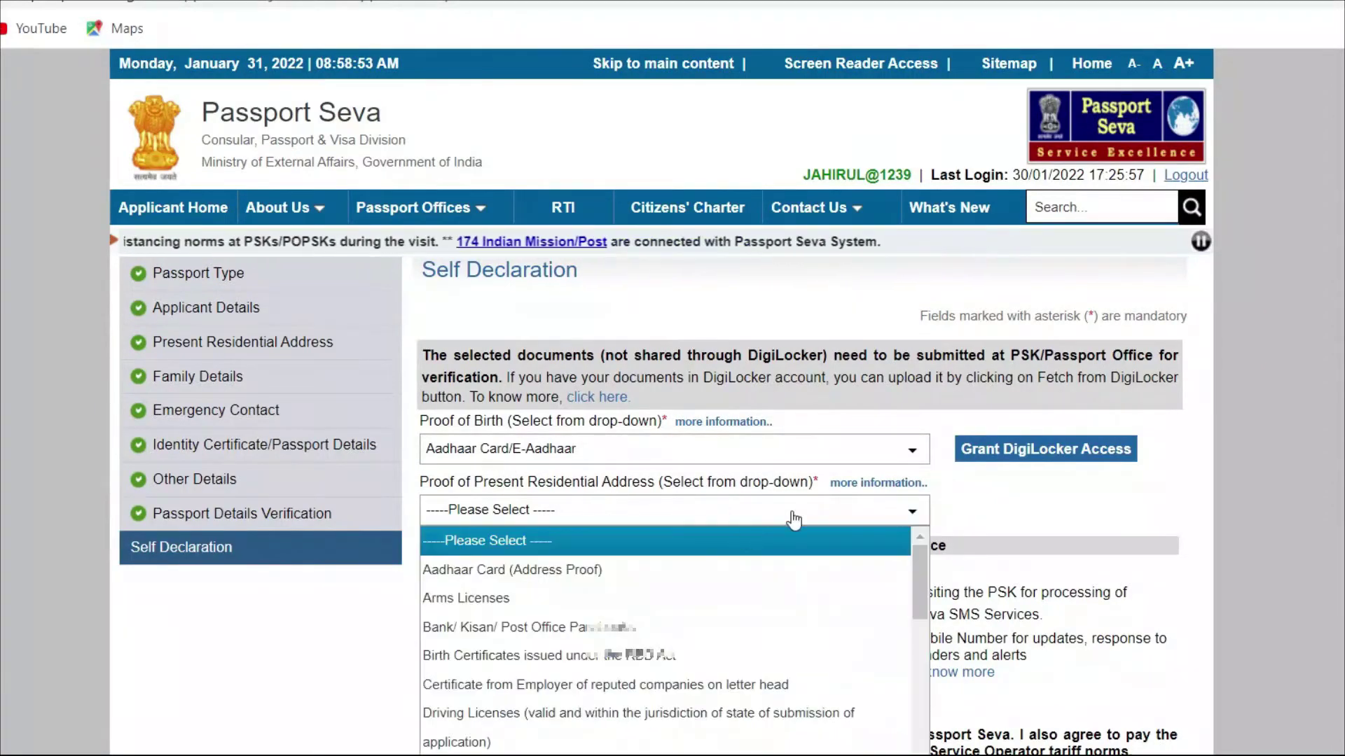
click(698, 585)
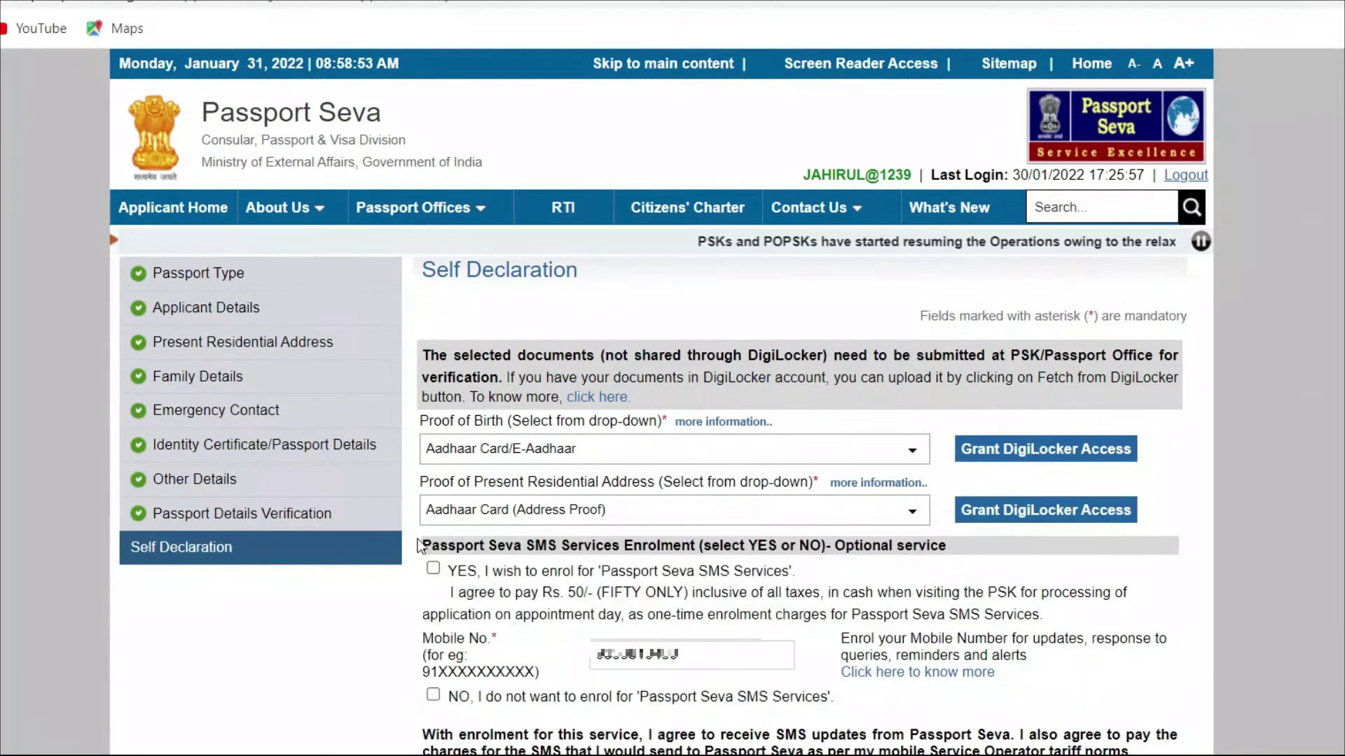
drag(429, 539, 792, 543)
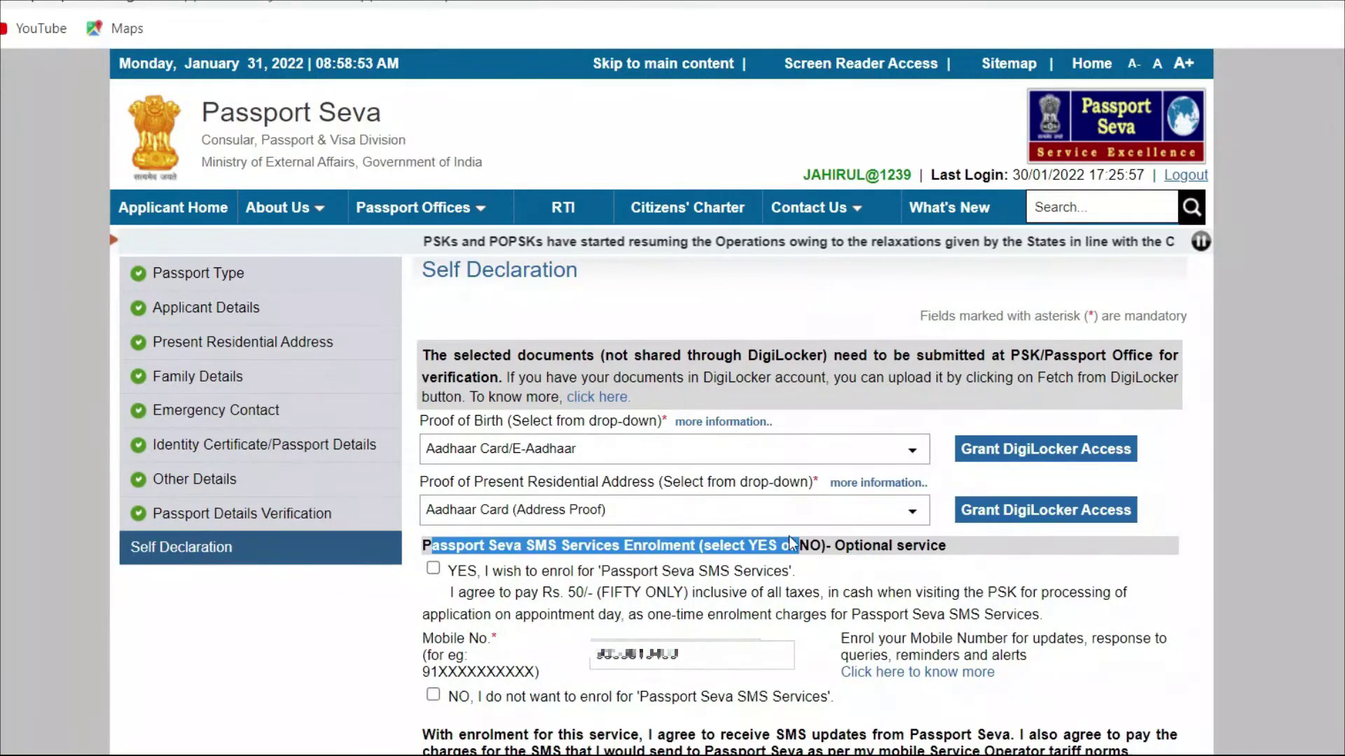
click(587, 556)
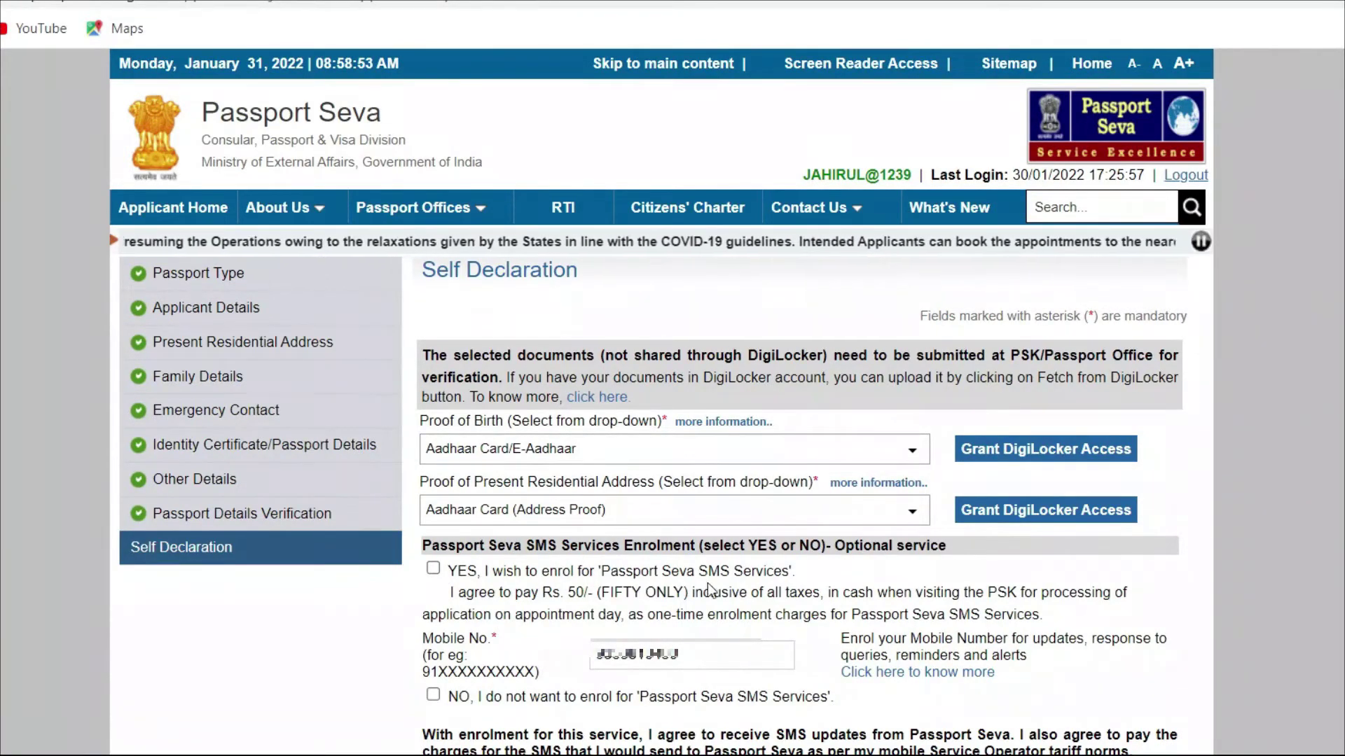
click(434, 569)
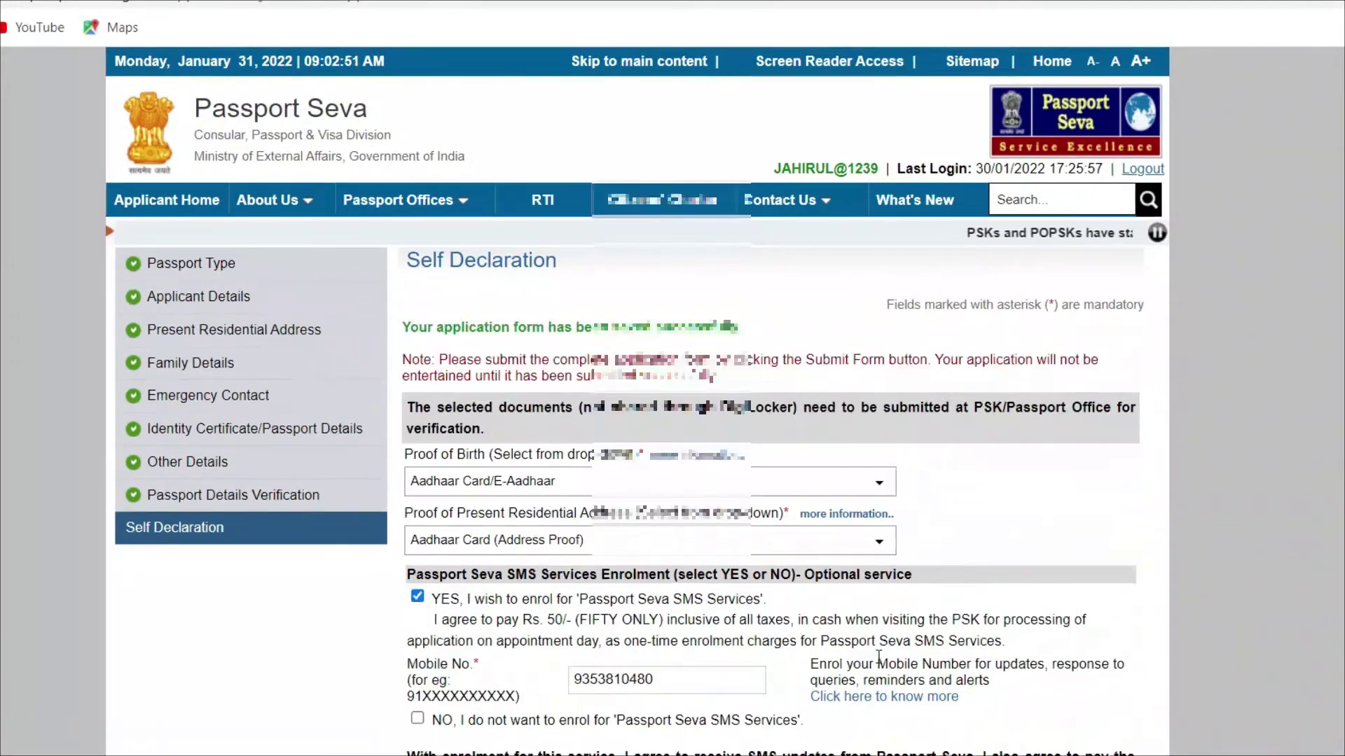
Step: Agree to the declaration with place ALGAPUR and date 31/01/2022, then preview the form
scroll(879, 659, down, 8)
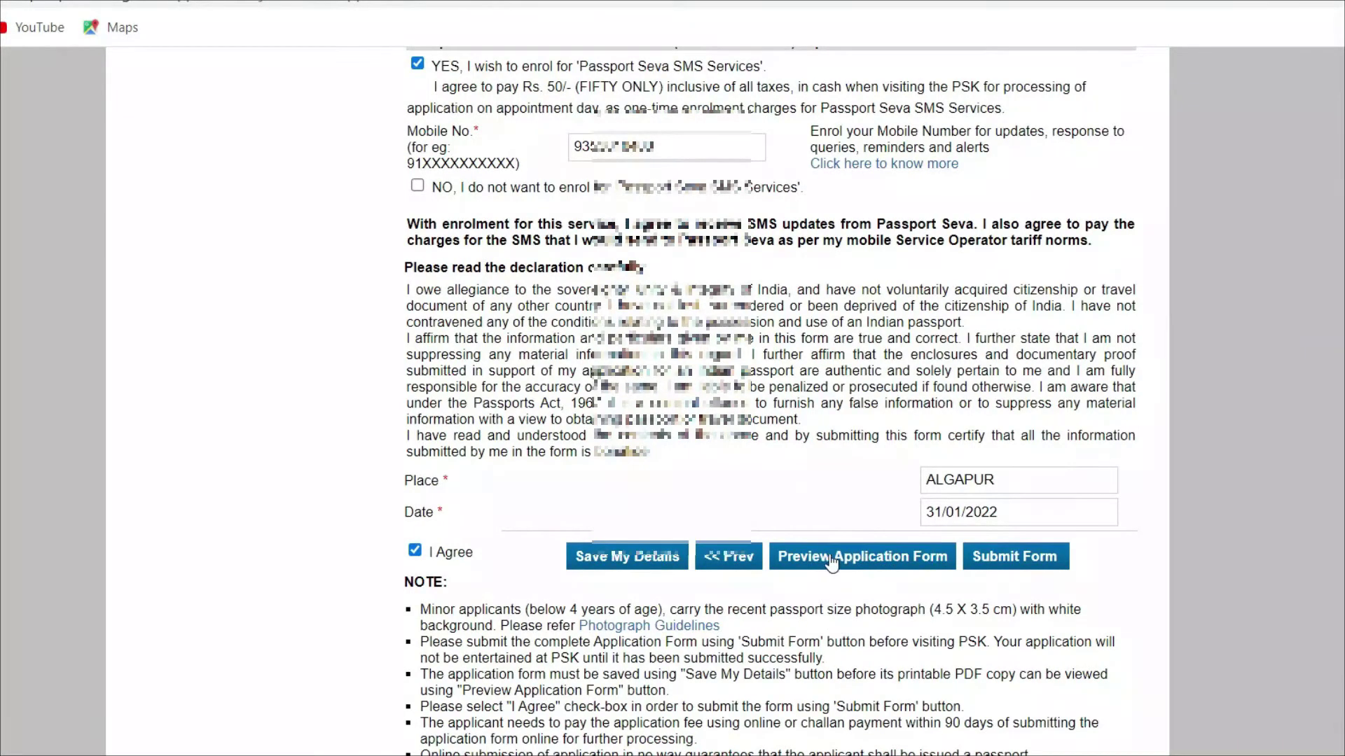
click(875, 558)
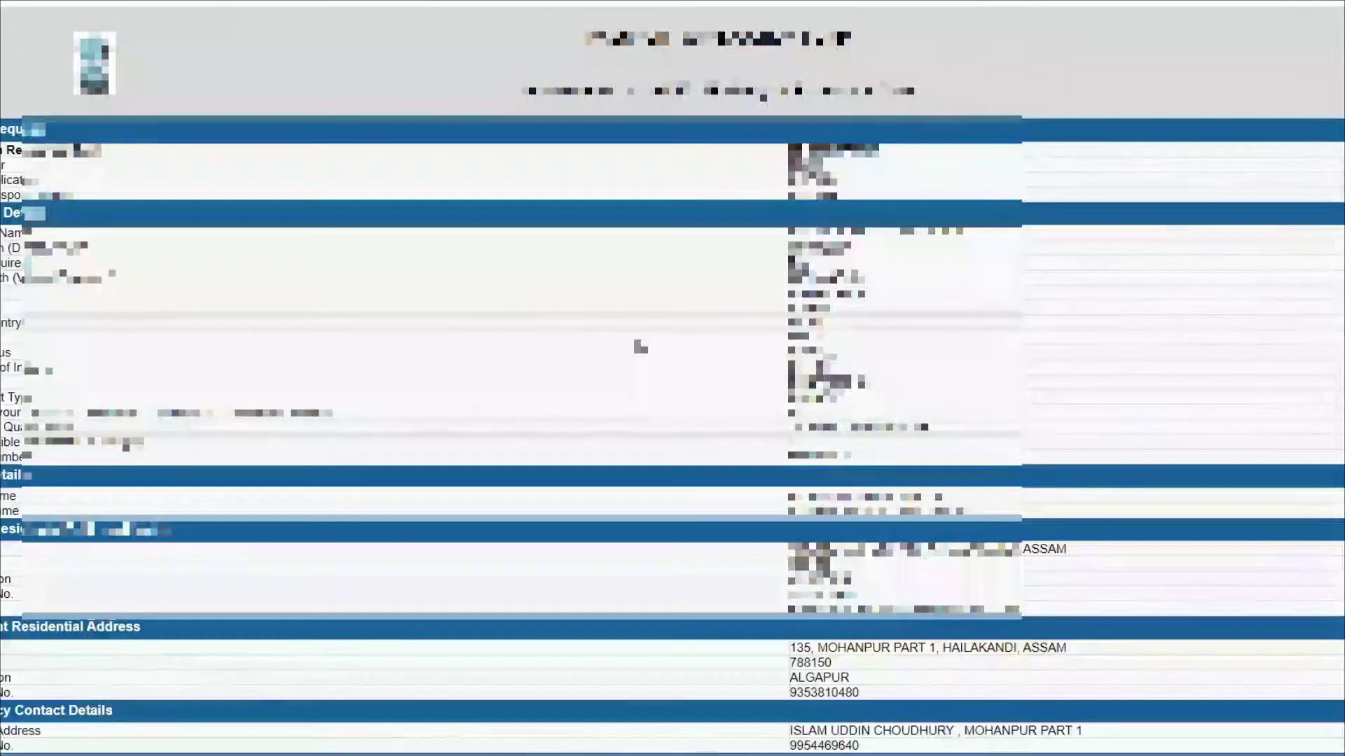
Step: Review and print the application preview, then return to the Self Declaration tab
scroll(672, 378, down, 3)
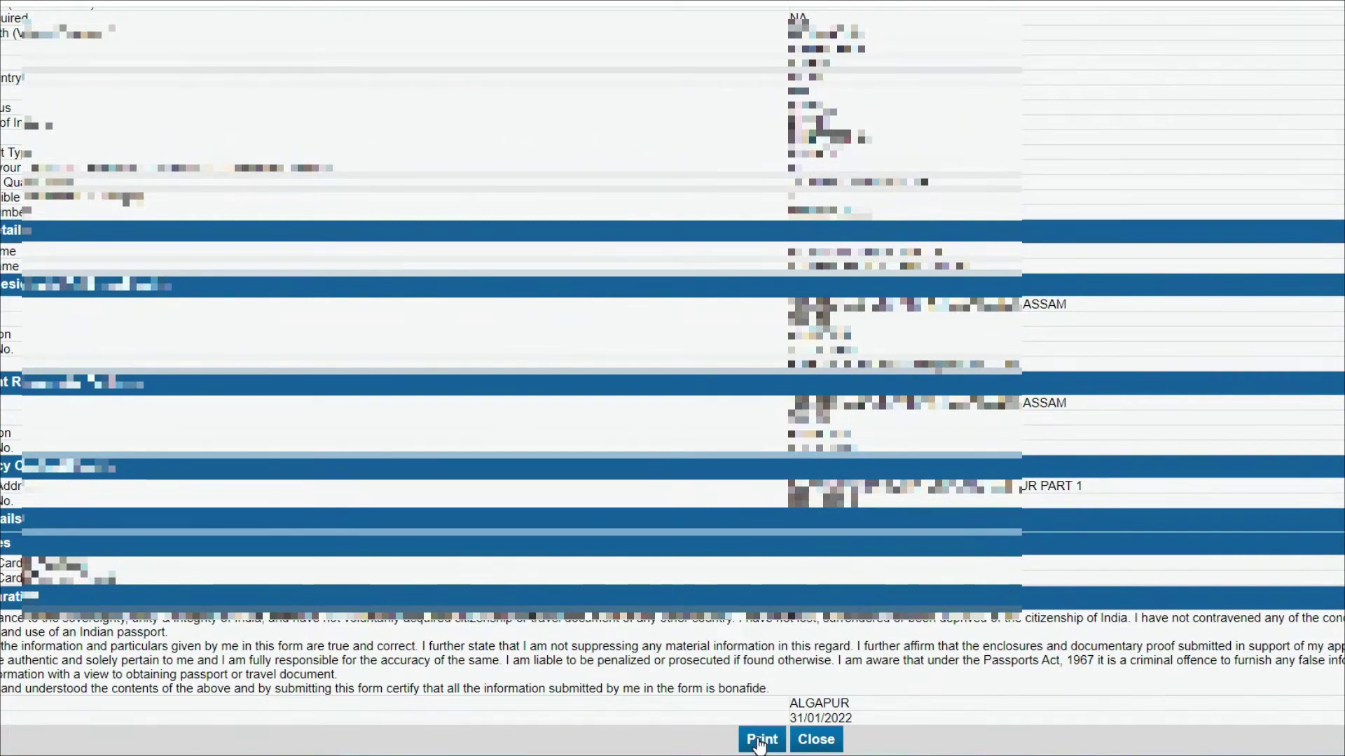
click(760, 740)
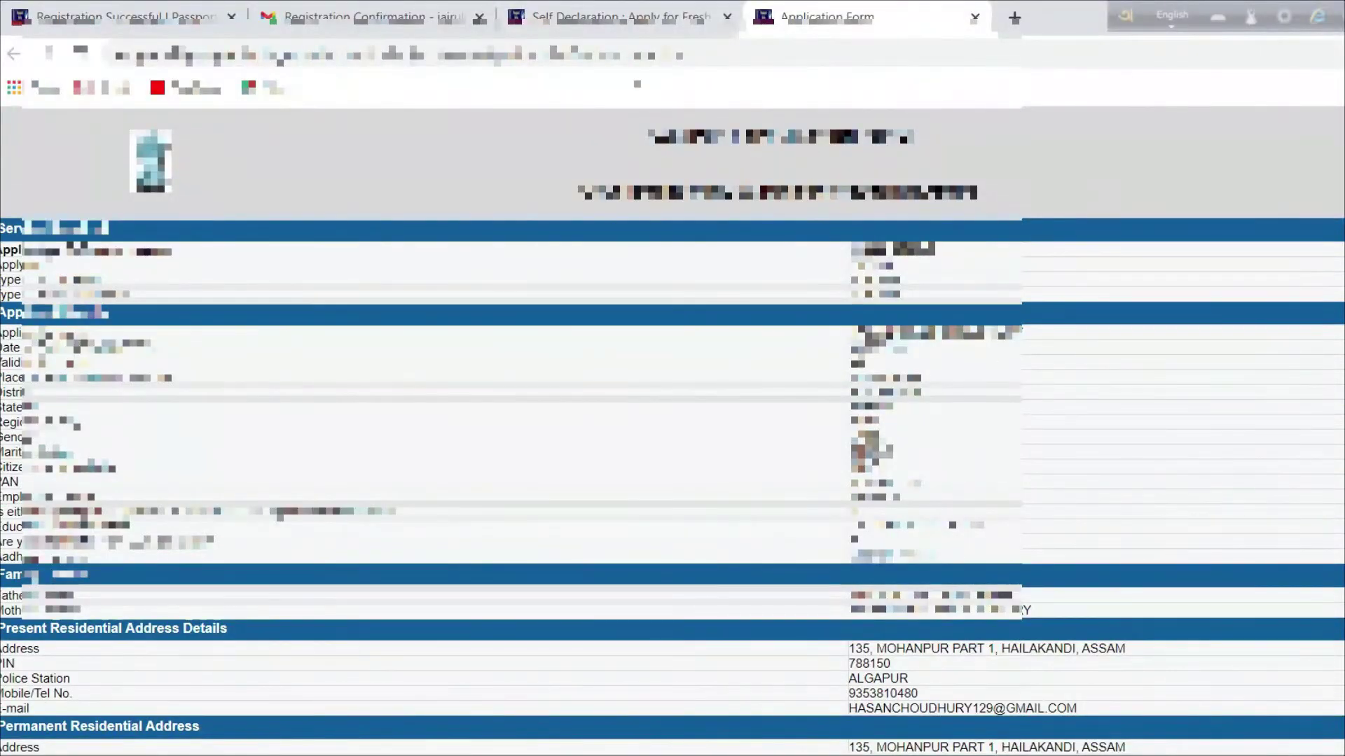
click(616, 16)
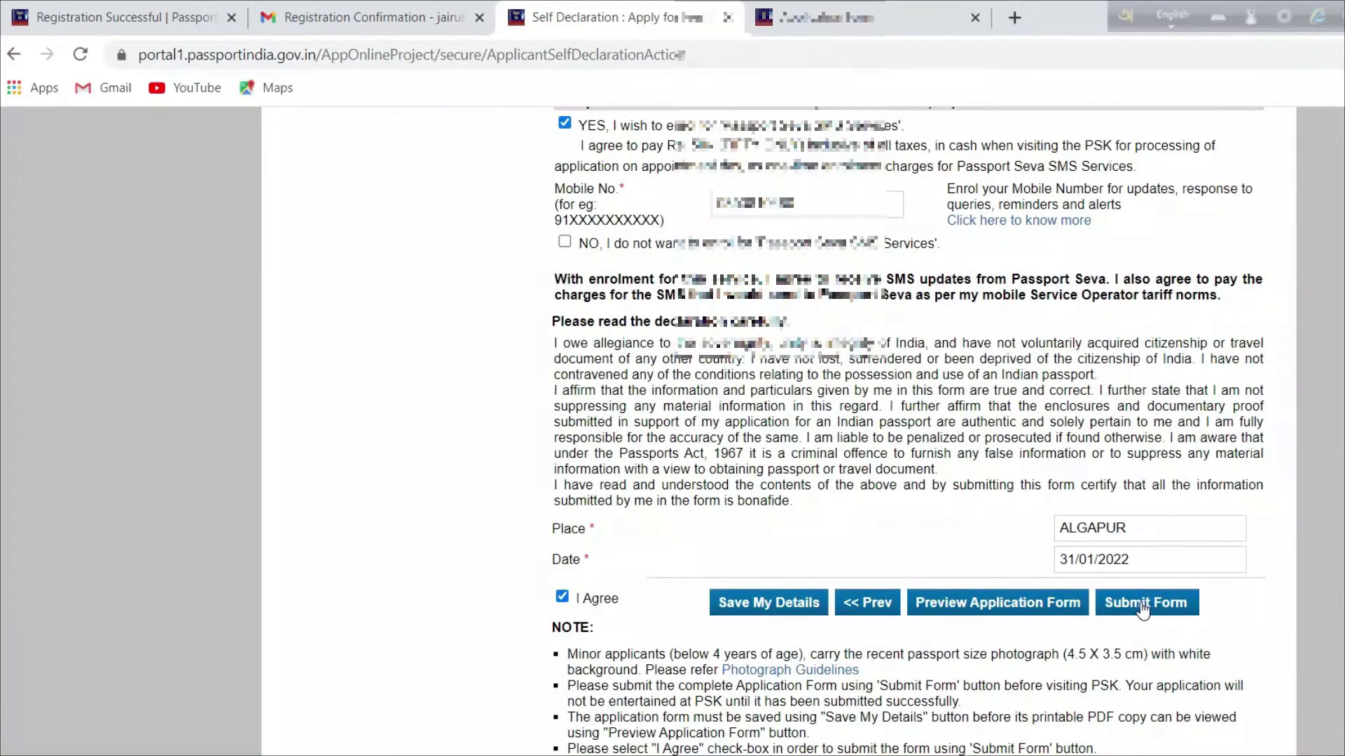
Step: Submit the completed passport application form
click(1169, 603)
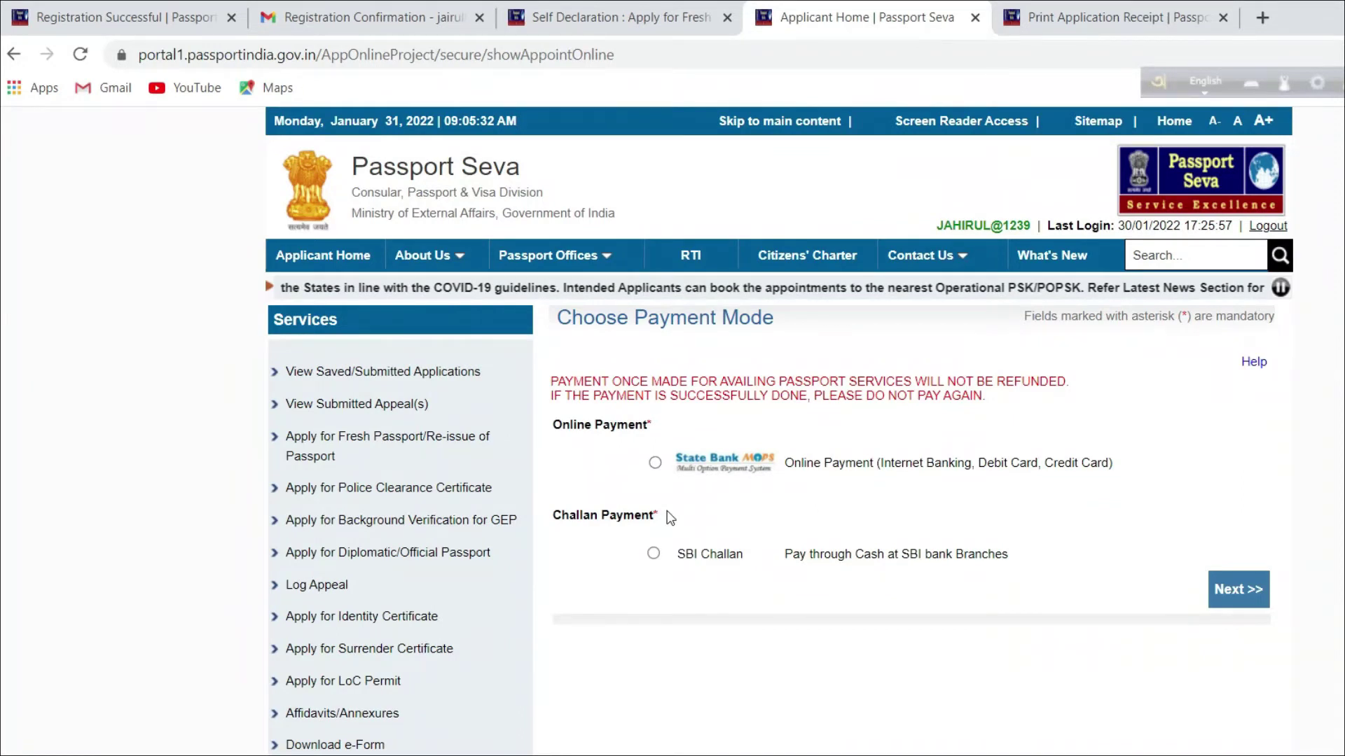
Step: Select Online Payment and continue to appointment location selection
click(654, 462)
click(1257, 602)
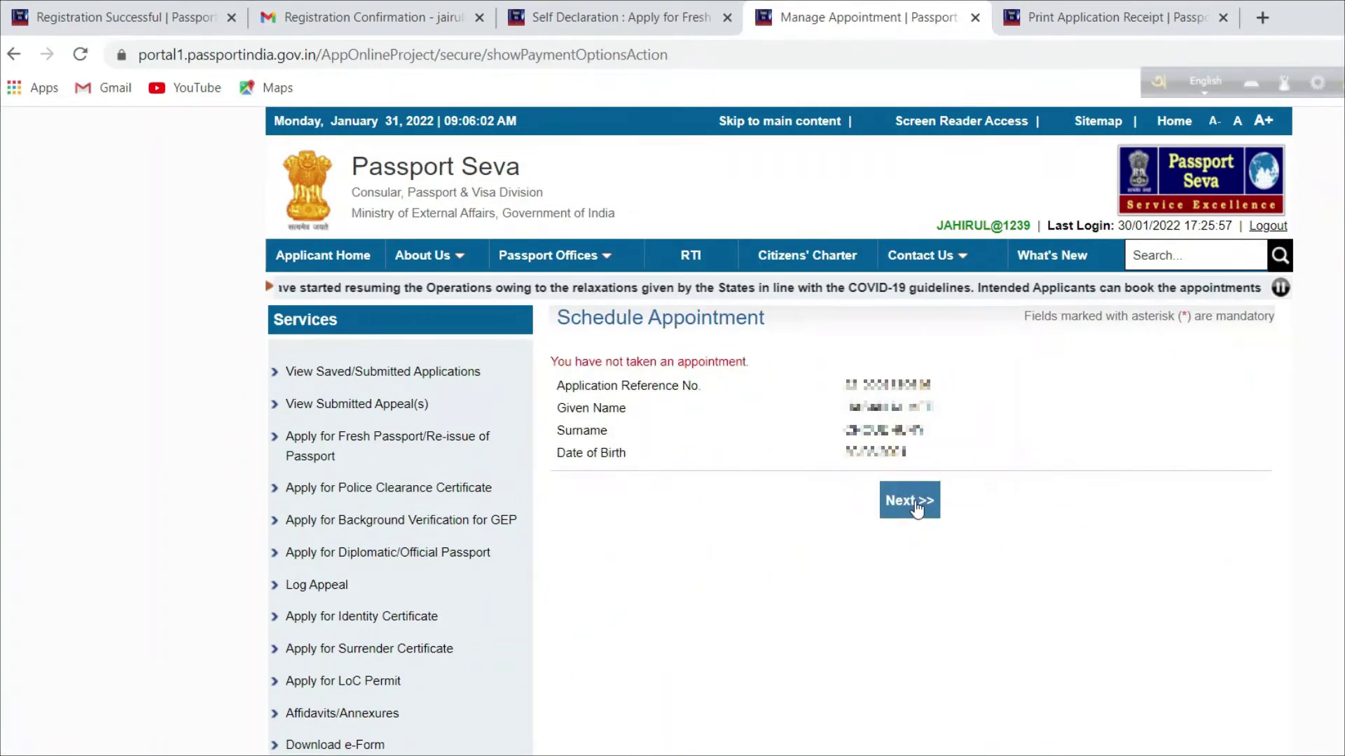
click(913, 509)
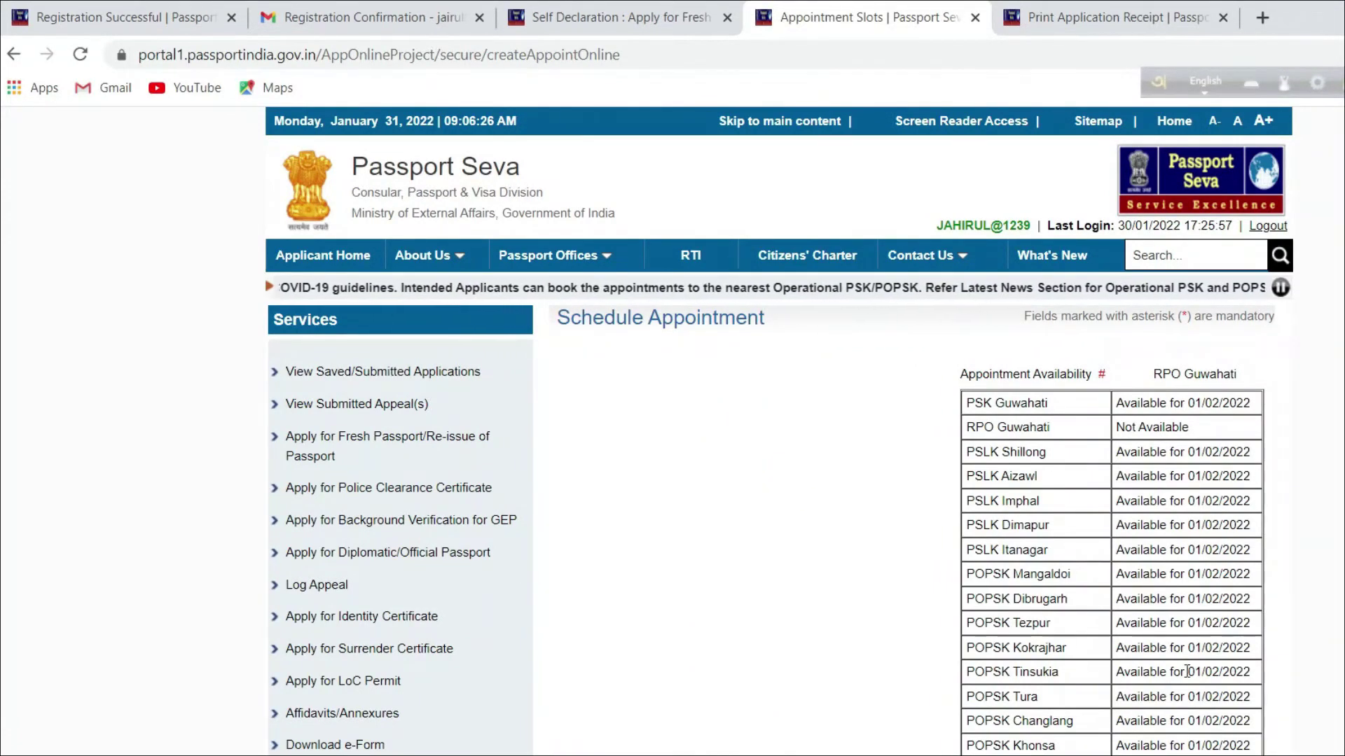
Step: Pick POPSK Karimganj as the location, enter the captcha, and continue to booking
scroll(1058, 664, down, 1)
scroll(1058, 663, down, 5)
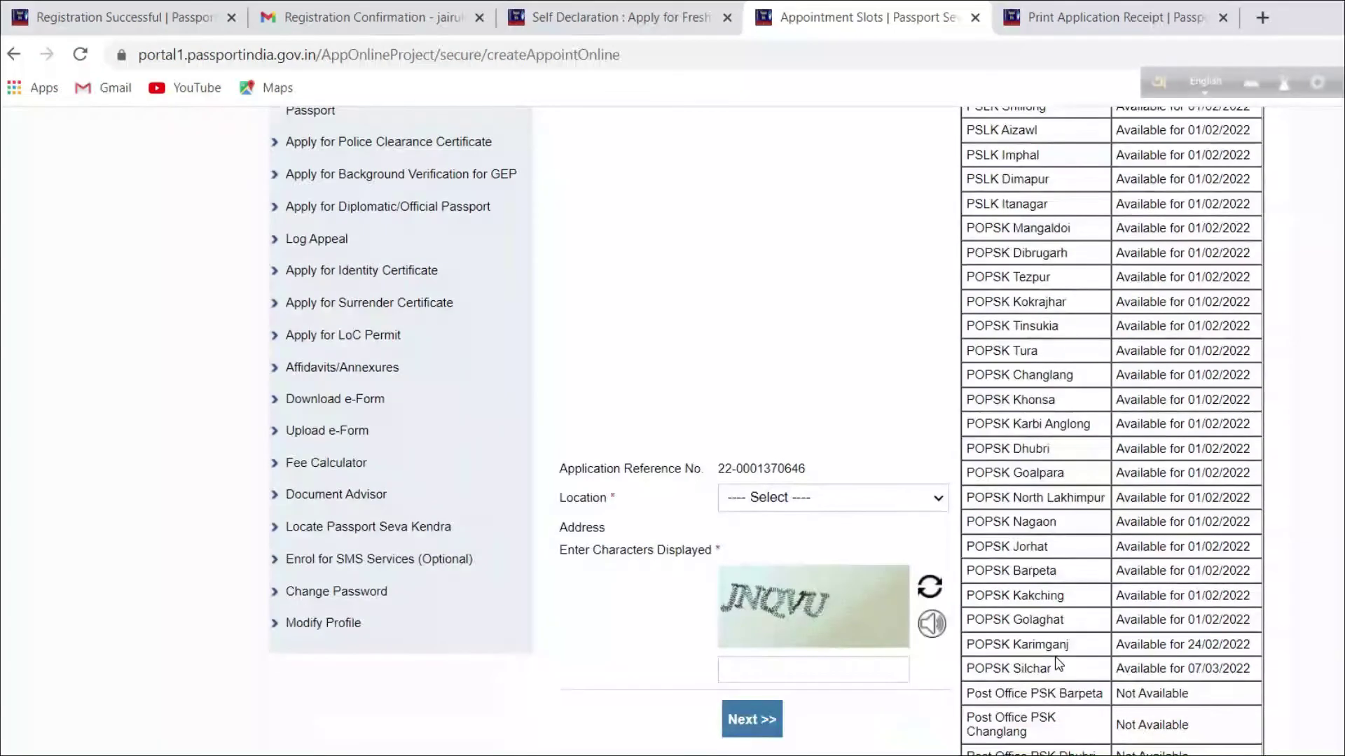
scroll(1054, 657, down, 2)
double_click(569, 325)
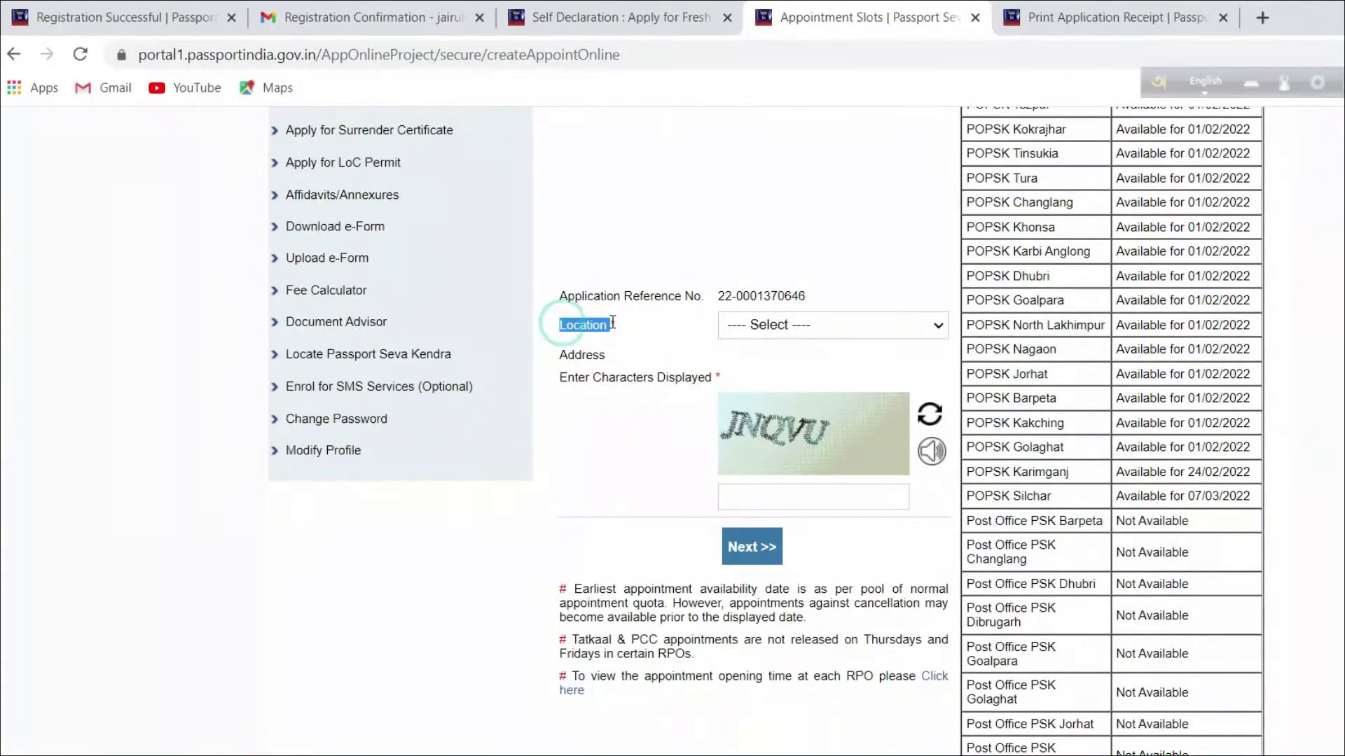
click(920, 326)
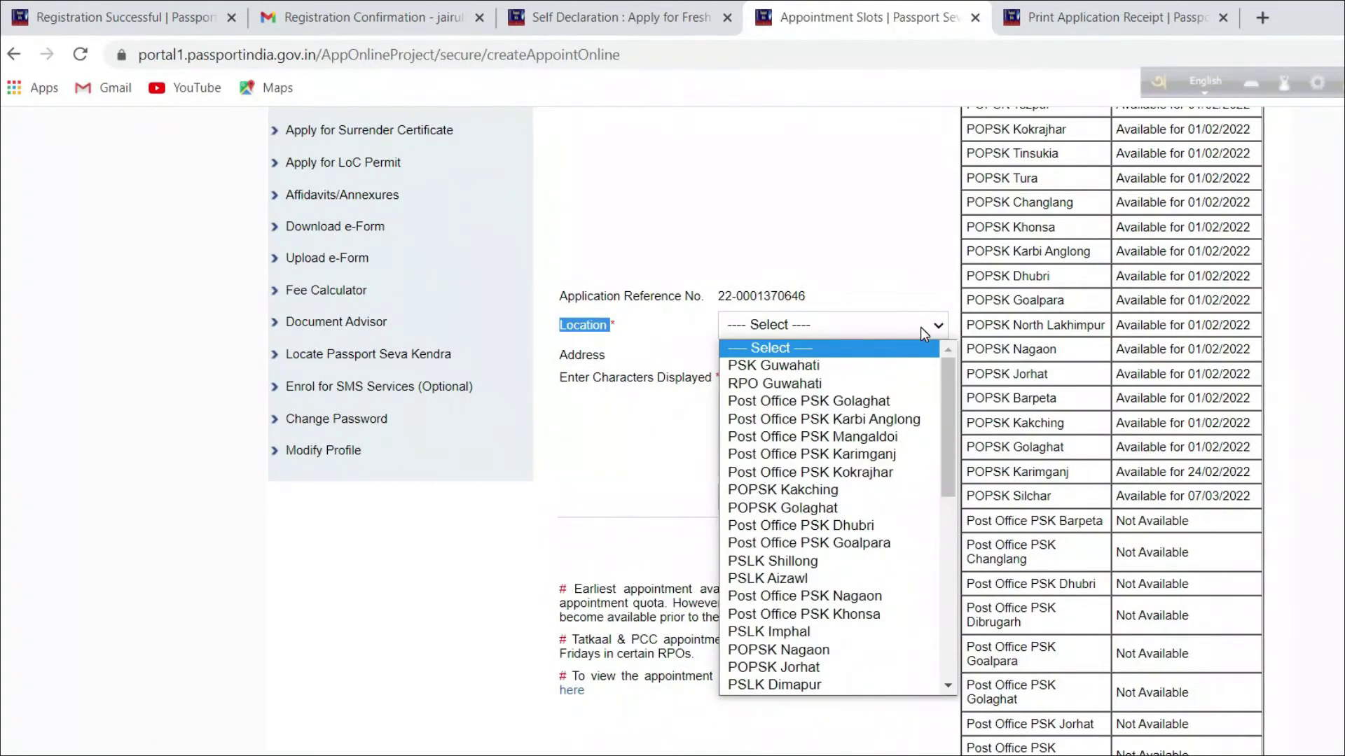
text(POPSK Kar)
key(Return)
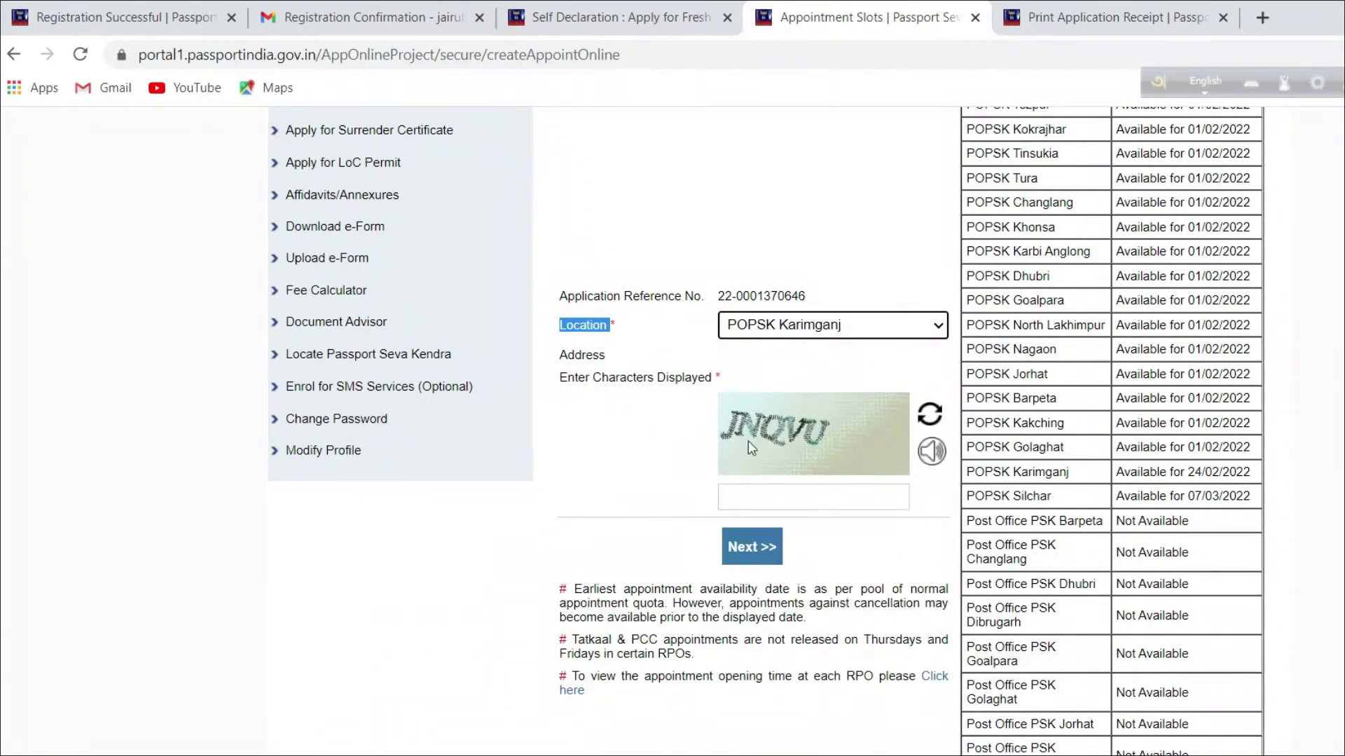
click(763, 500)
text(JNQVU)
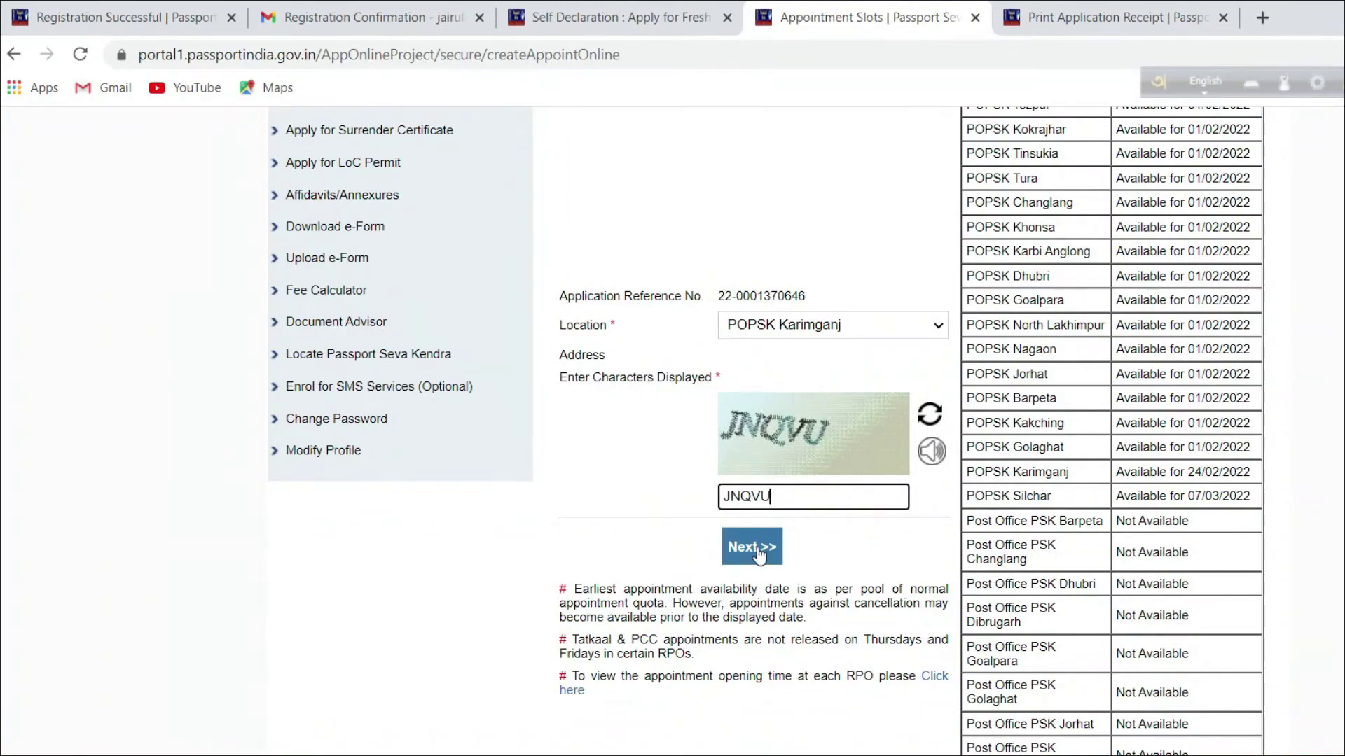
click(752, 547)
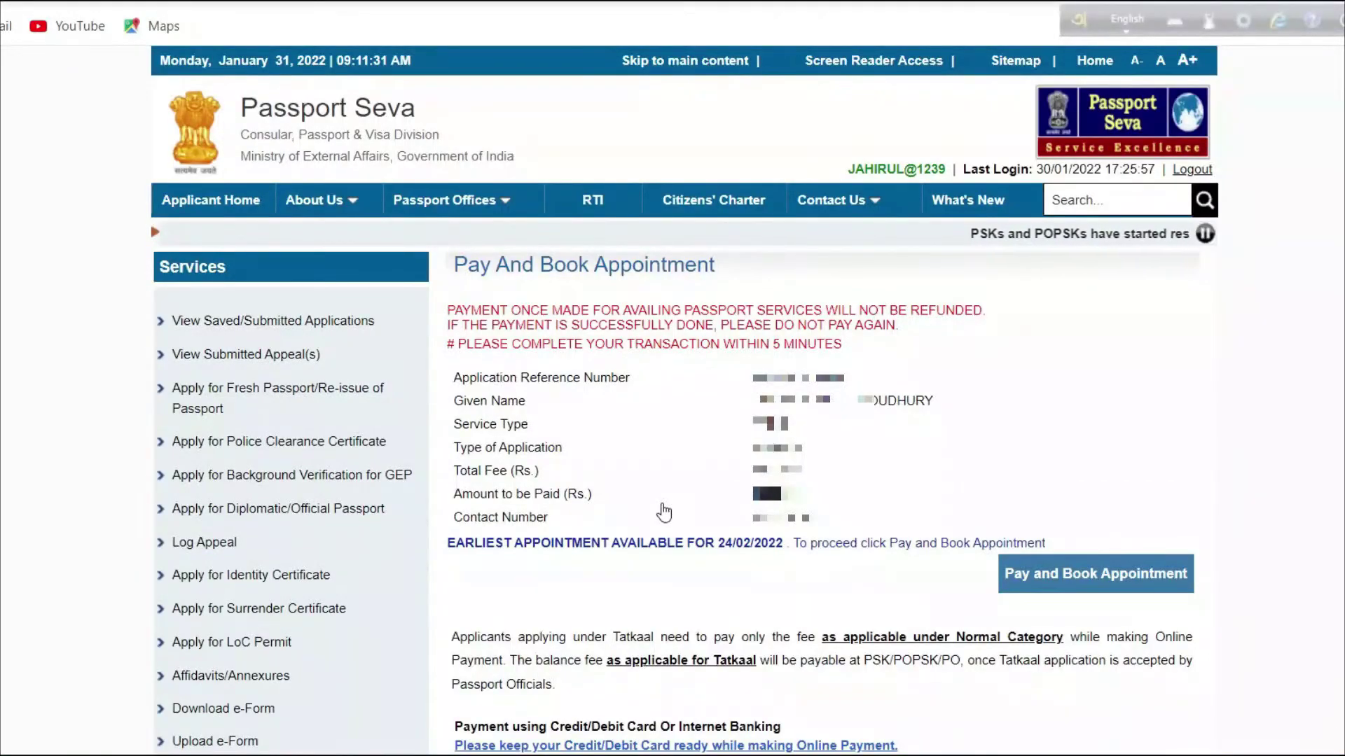